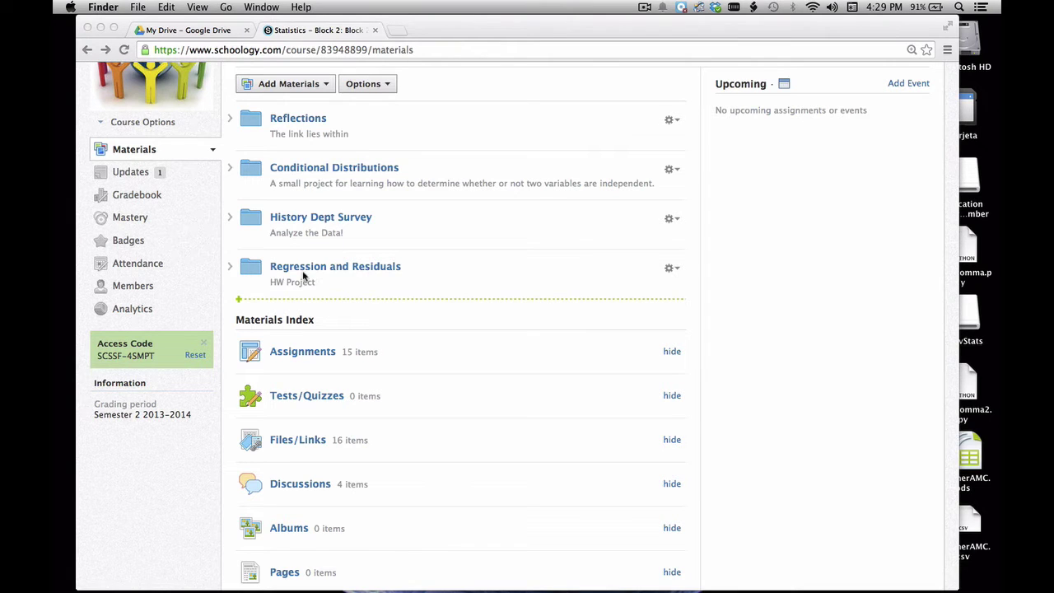
Step: Download Data-Sets.zip from the Regression and Residuals folder in Schoology
{"action": "left_click", "coordinate": [816, 262]}
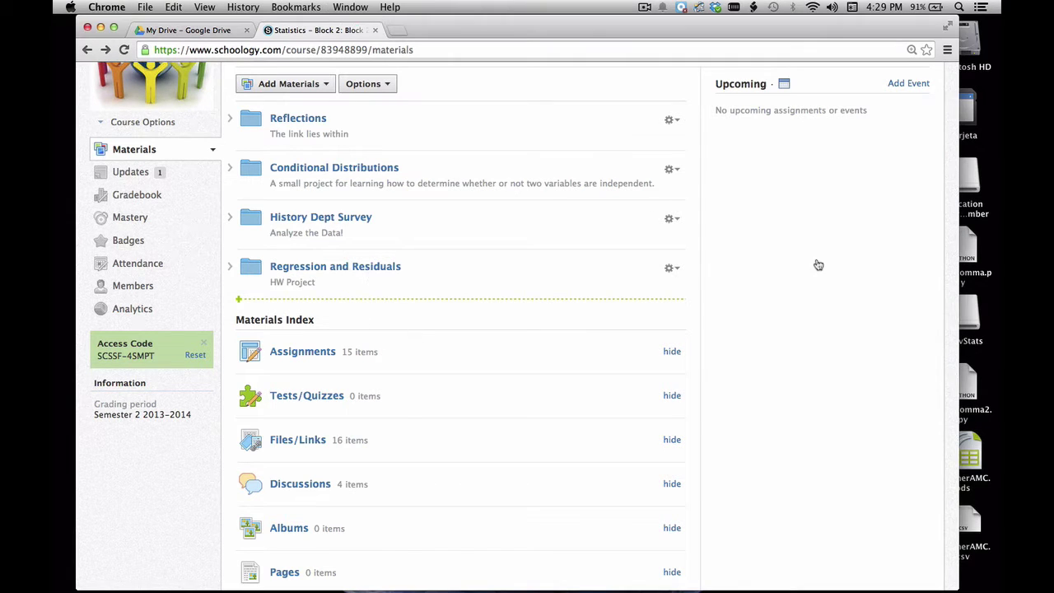
{"action": "left_click", "coordinate": [349, 267]}
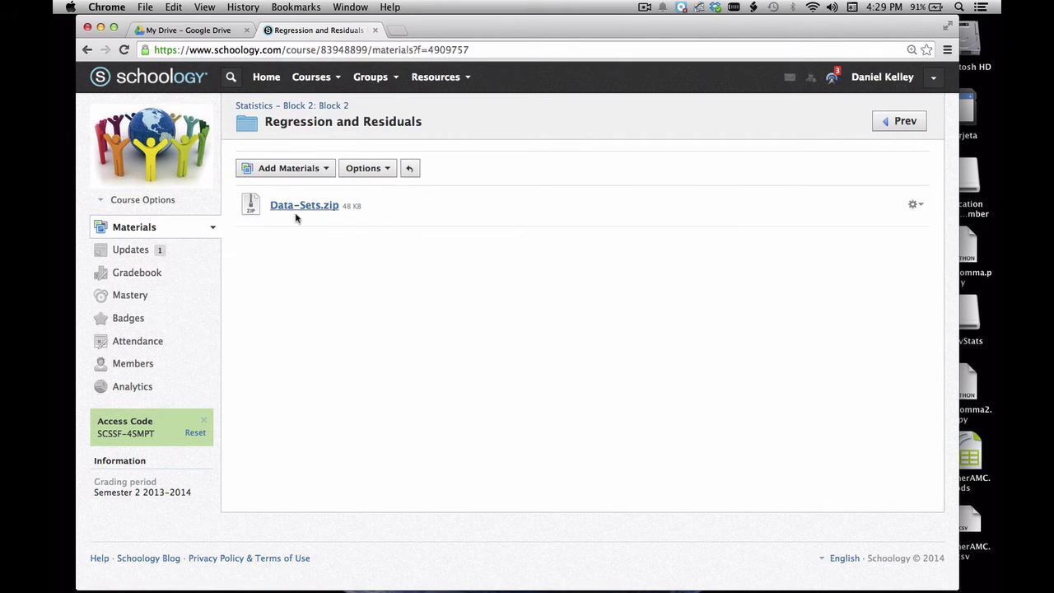
{"action": "left_click", "coordinate": [304, 206]}
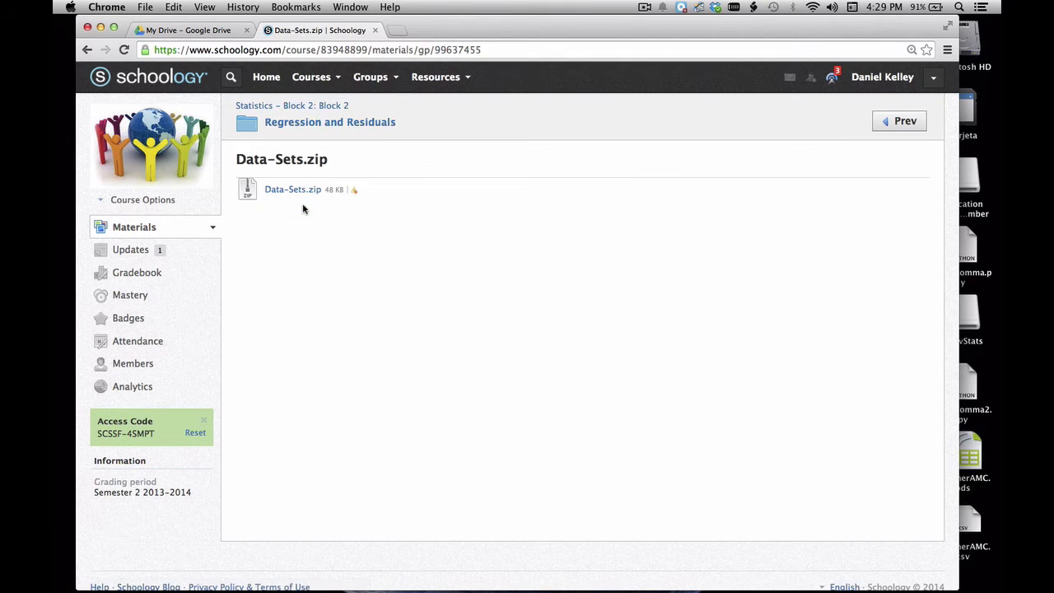
{"action": "left_click", "coordinate": [304, 191]}
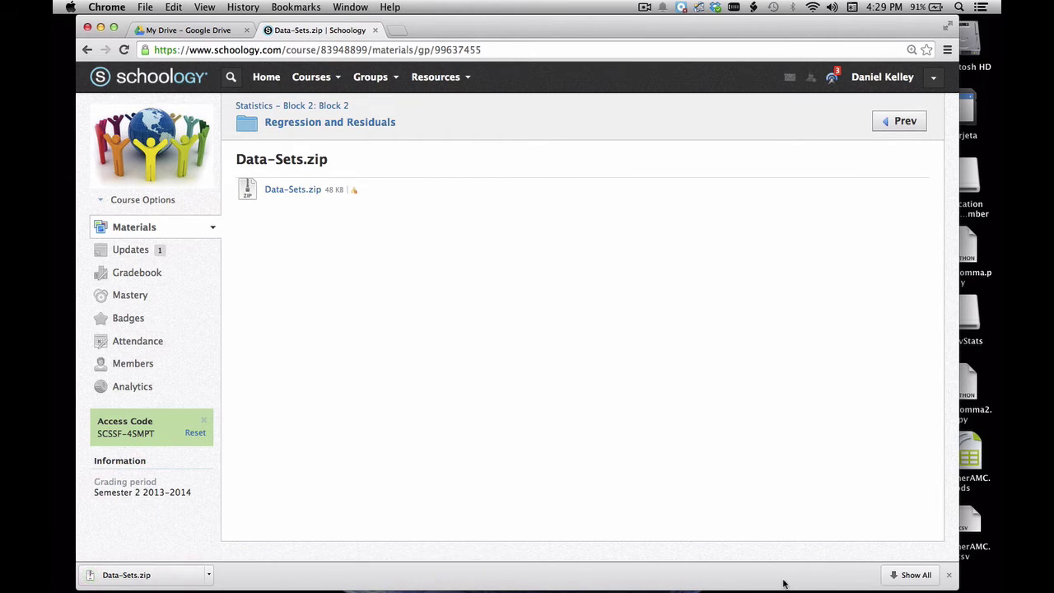
Step: Unzip Data-Sets.zip from Downloads and browse the extracted Data-Sets folder of CSV files
{"action": "left_click", "coordinate": [852, 572]}
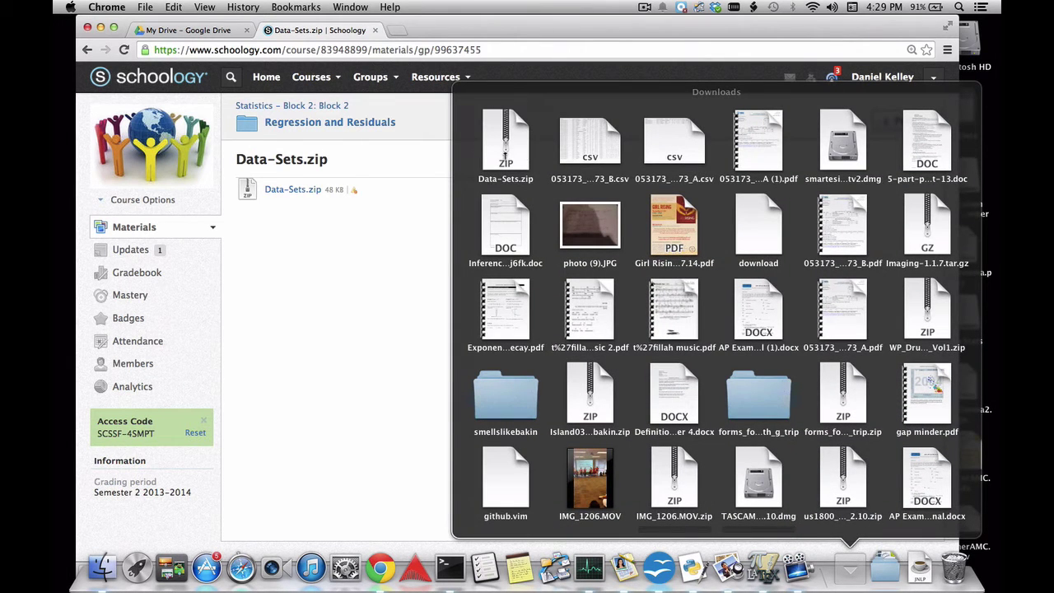
{"action": "left_click", "coordinate": [504, 144]}
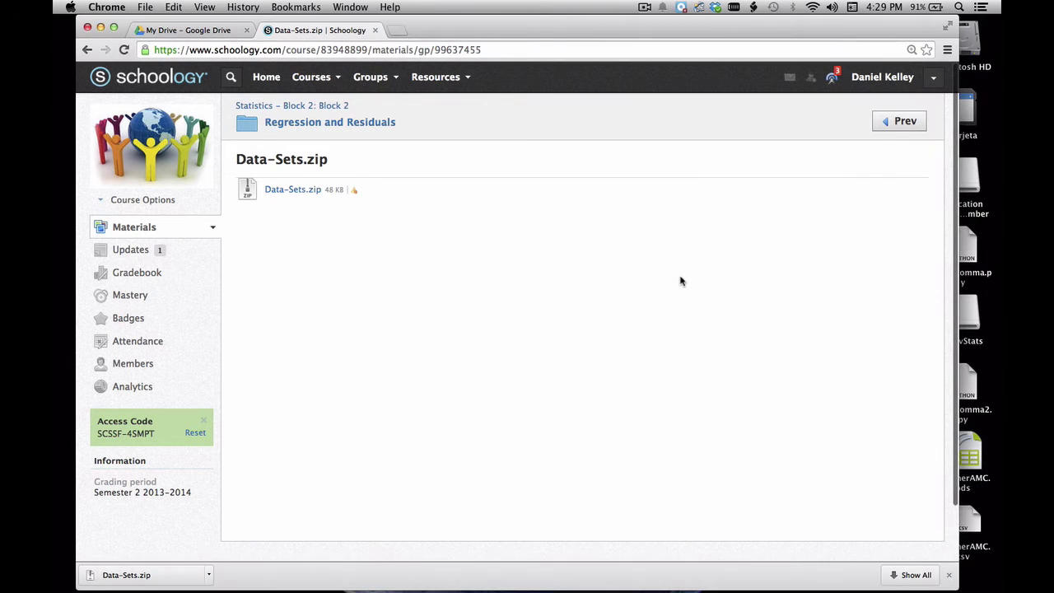
{"action": "left_click", "coordinate": [850, 568]}
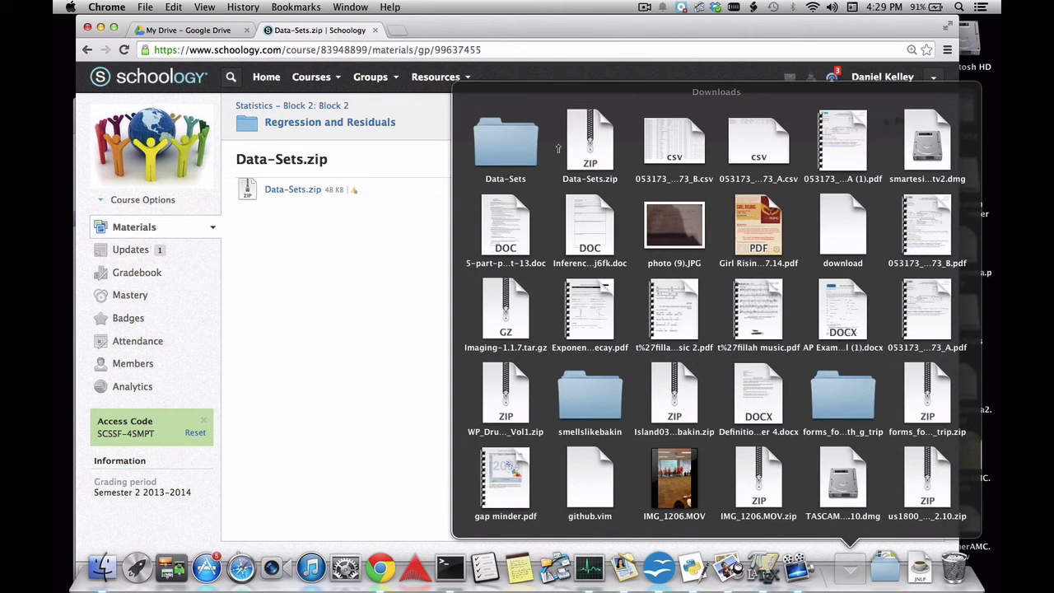
{"action": "left_click", "coordinate": [525, 145]}
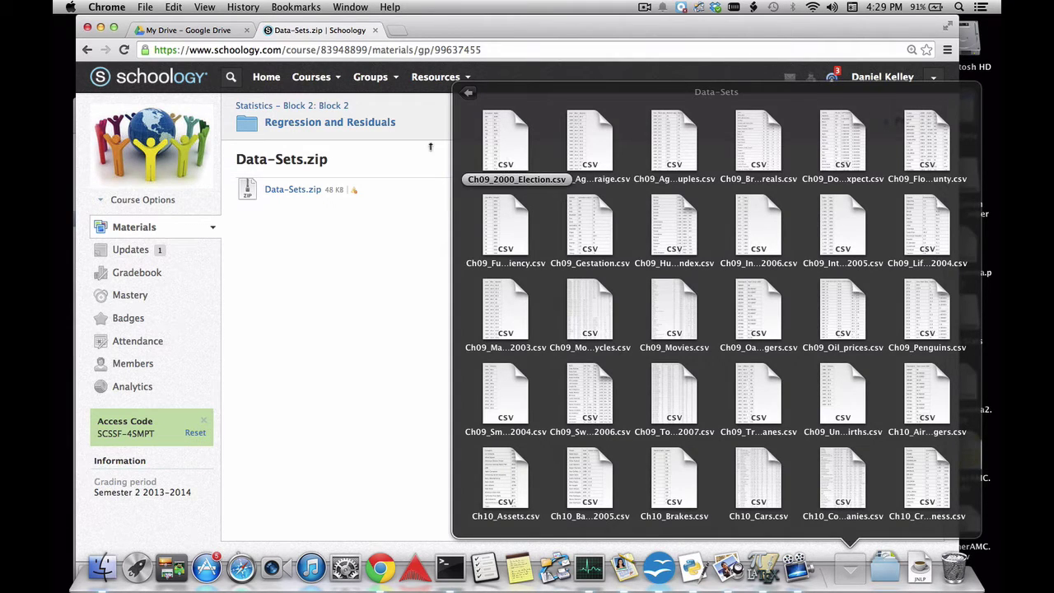
Step: Upload Ch10_Tree_growth.csv to My Drive and check the Upload conversion settings
{"action": "left_click", "coordinate": [199, 31]}
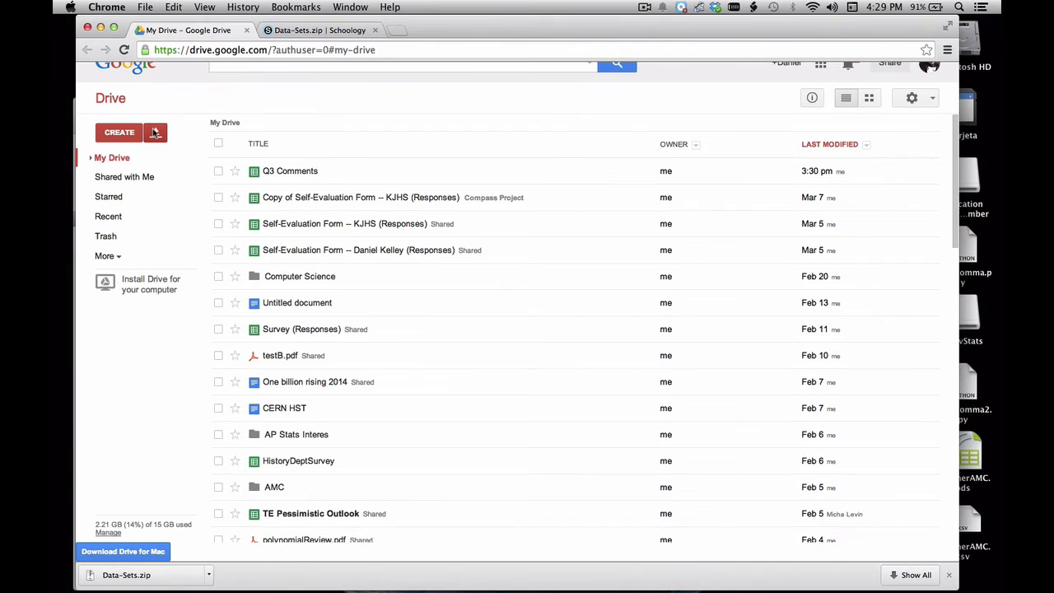
{"action": "left_click", "coordinate": [155, 133]}
{"action": "left_click", "coordinate": [172, 157]}
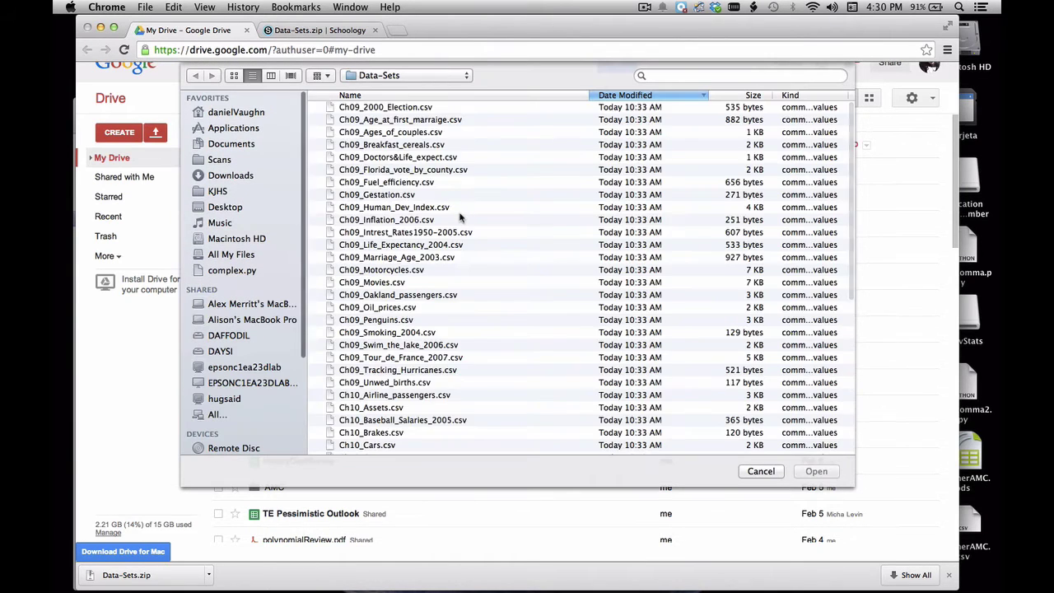
{"action": "scroll", "coordinate": [462, 216], "scroll_direction": "down", "scroll_amount": 10}
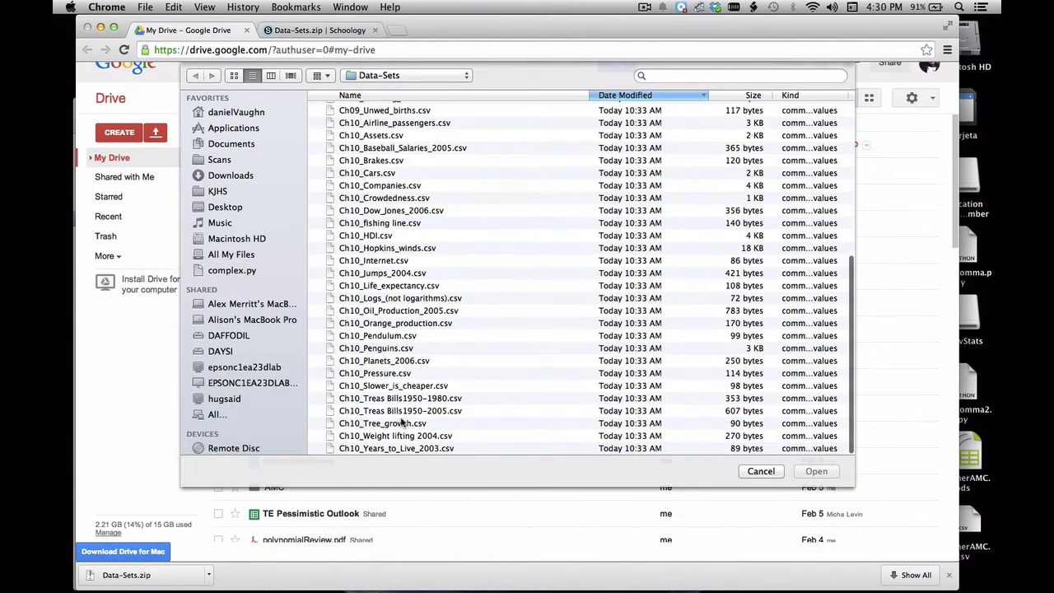
{"action": "left_click", "coordinate": [402, 423]}
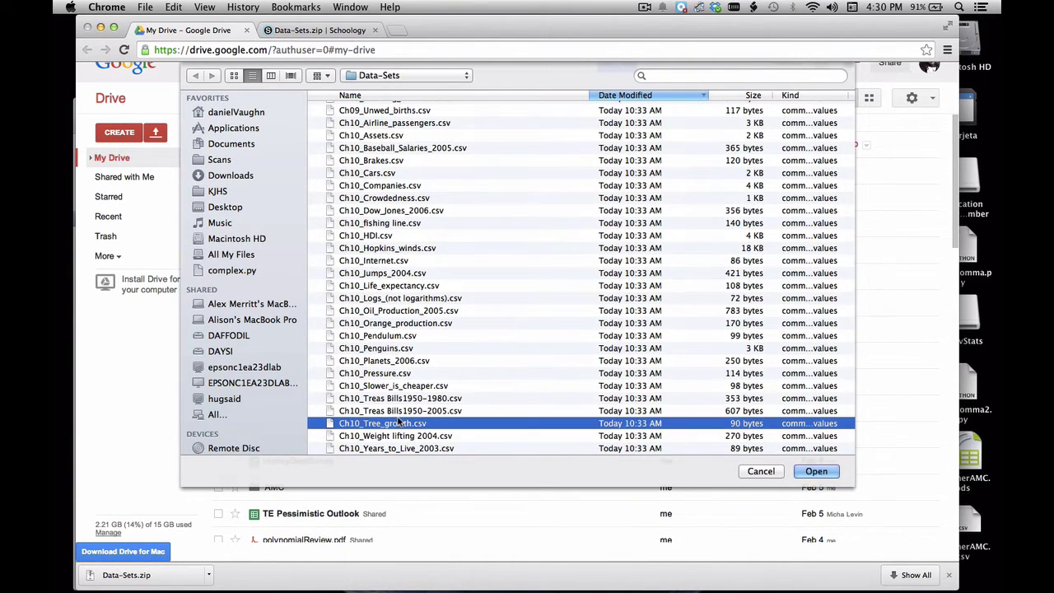
{"action": "left_click", "coordinate": [816, 471]}
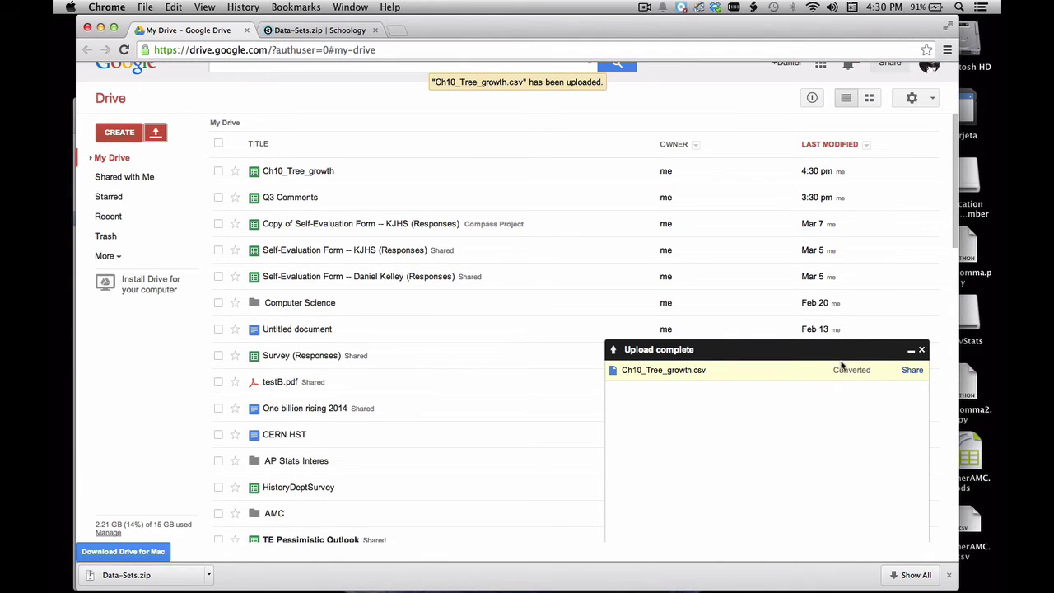
{"action": "left_click", "coordinate": [932, 99]}
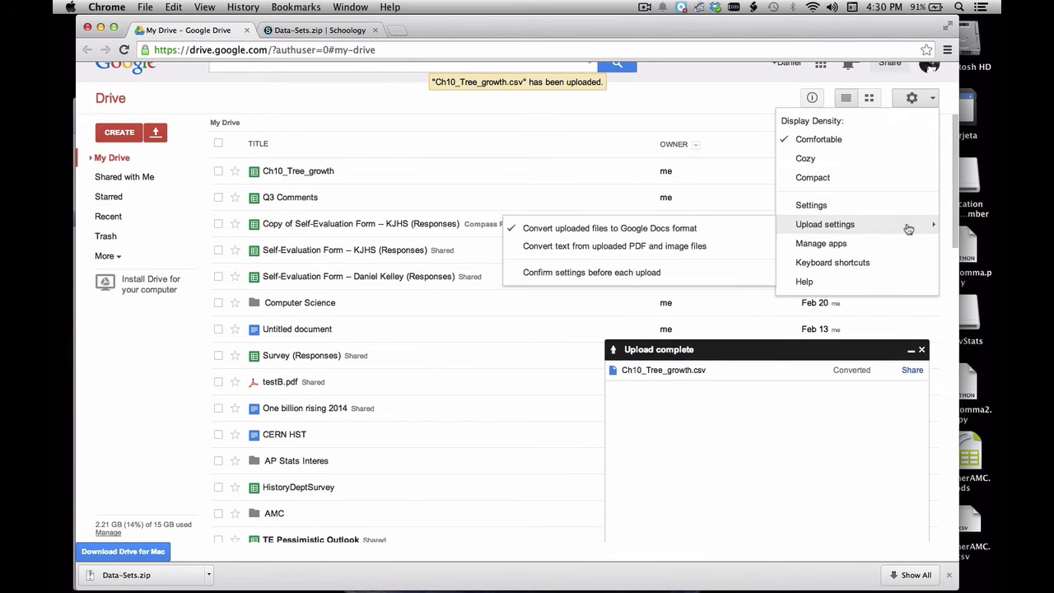
{"action": "mouse_move", "coordinate": [801, 228]}
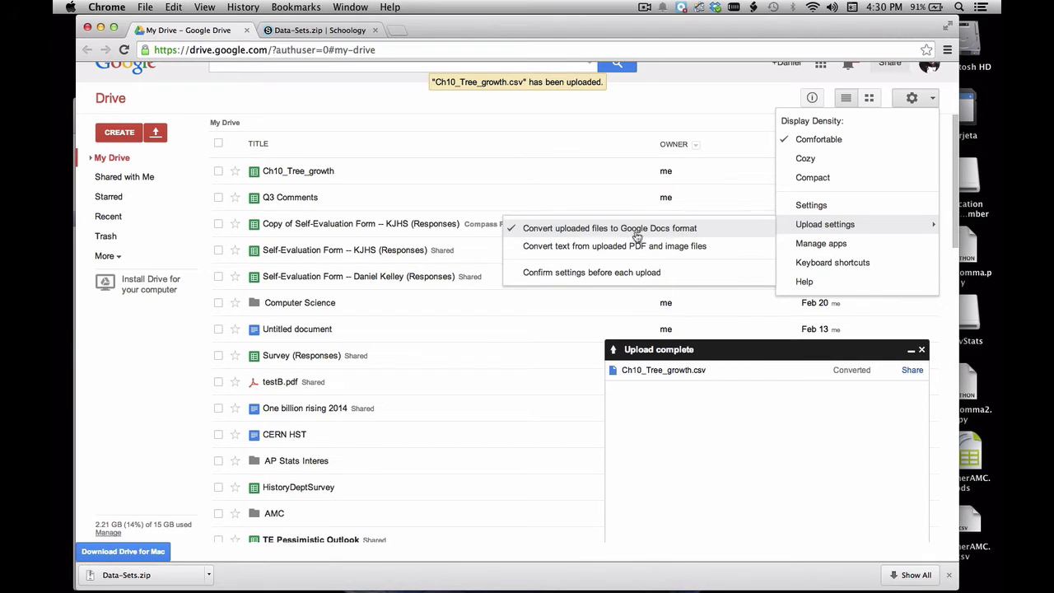
Step: Open the Ch10_Tree_growth spreadsheet and append two extra batches of rows
{"action": "left_click", "coordinate": [320, 171]}
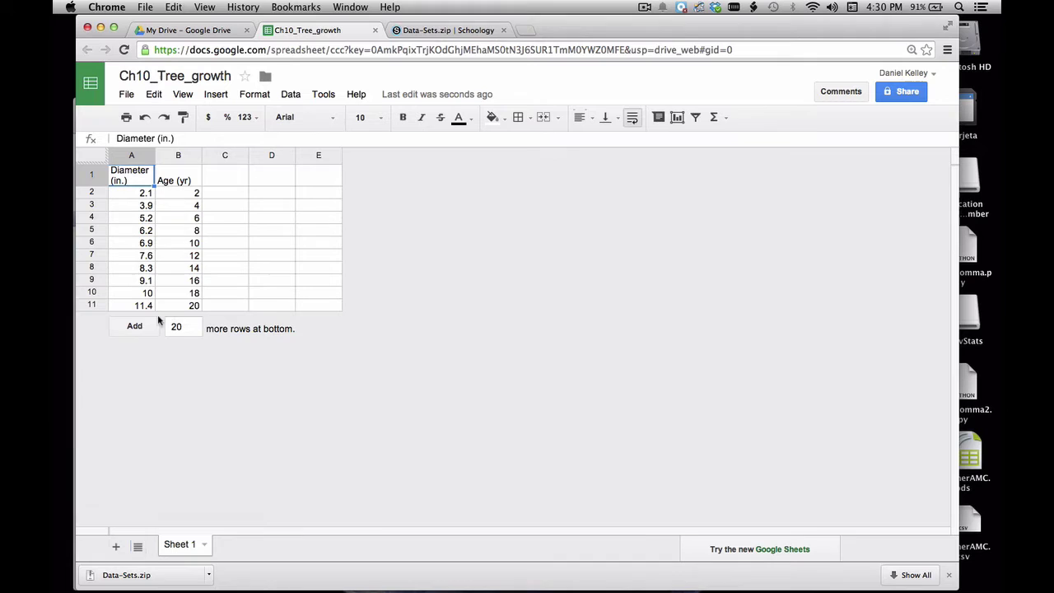
{"action": "left_click", "coordinate": [133, 330]}
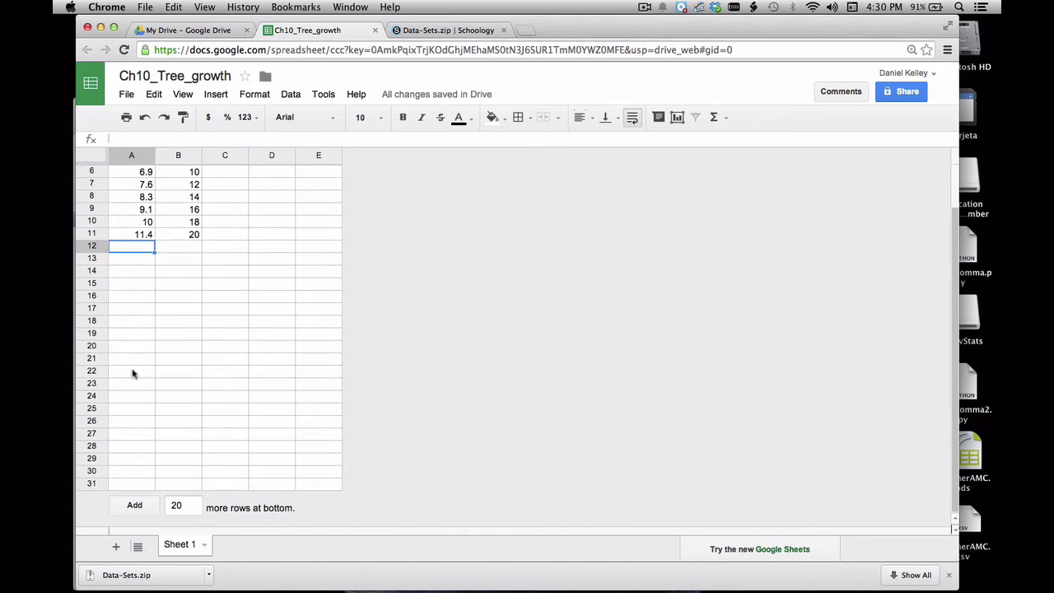
{"action": "left_click", "coordinate": [136, 504]}
{"action": "scroll", "coordinate": [227, 311], "scroll_direction": "up", "scroll_amount": 10}
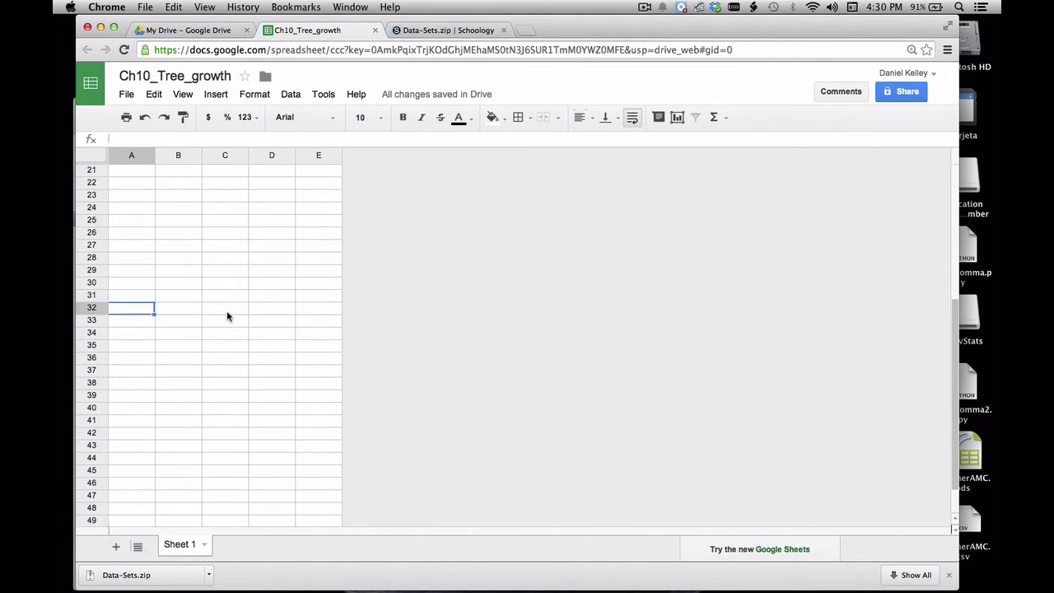
Step: Insert six new columns, F through K, to the right of column E
{"action": "left_click", "coordinate": [315, 194]}
{"action": "left_click", "coordinate": [216, 94]}
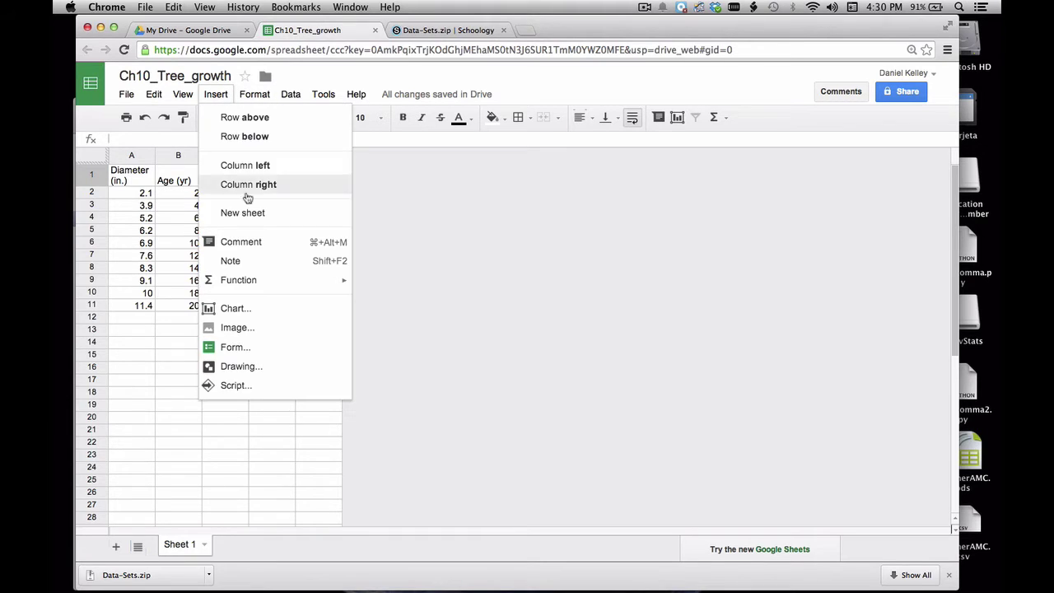
{"action": "left_click", "coordinate": [251, 185]}
{"action": "left_click", "coordinate": [216, 94]}
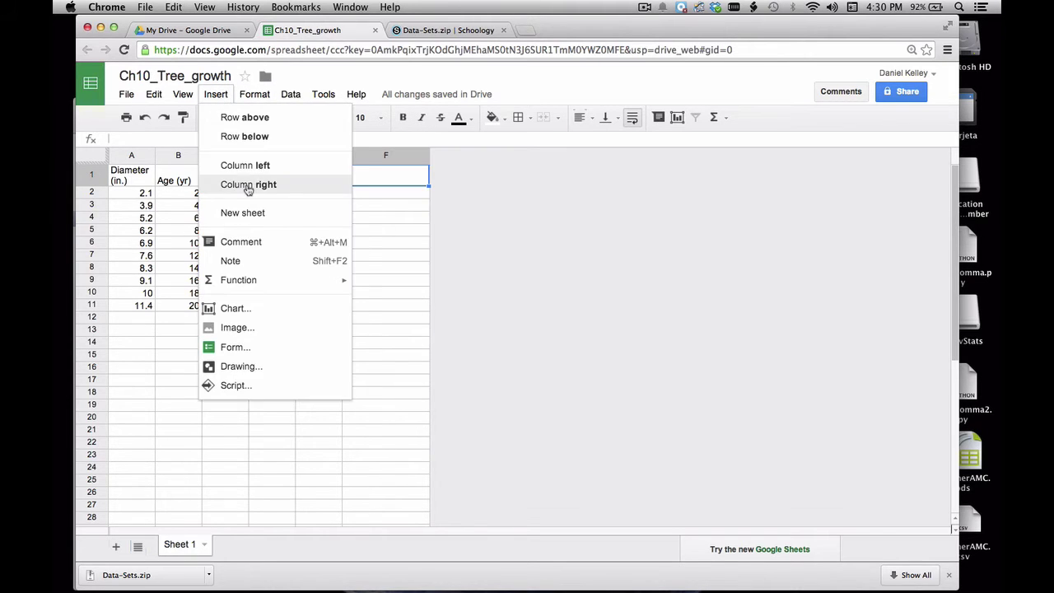
{"action": "left_click", "coordinate": [248, 186]}
{"action": "left_click", "coordinate": [216, 94]}
{"action": "left_click", "coordinate": [237, 185]}
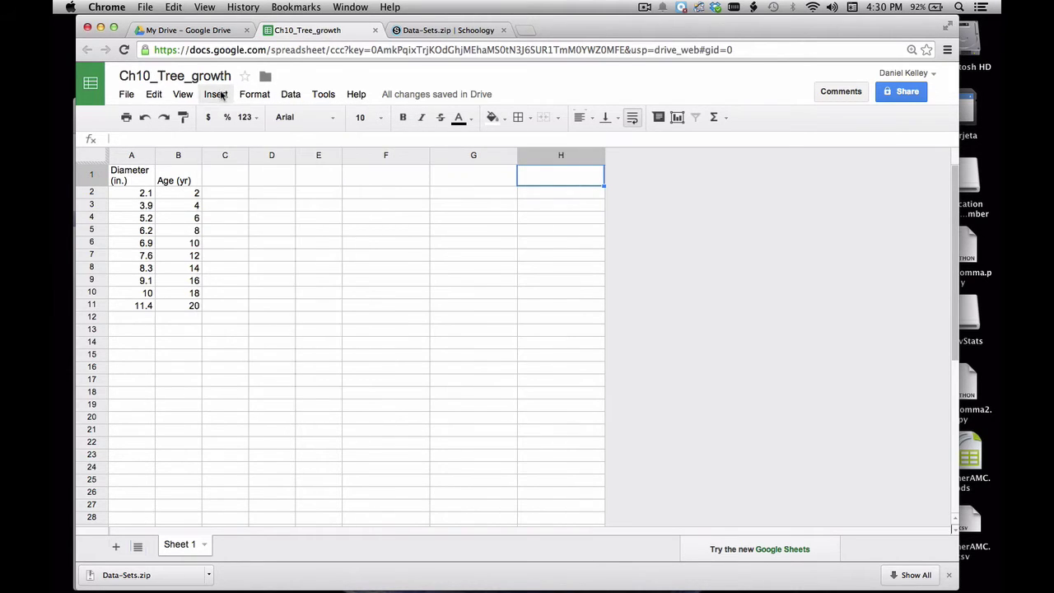
{"action": "left_click", "coordinate": [221, 96]}
{"action": "left_click", "coordinate": [252, 187]}
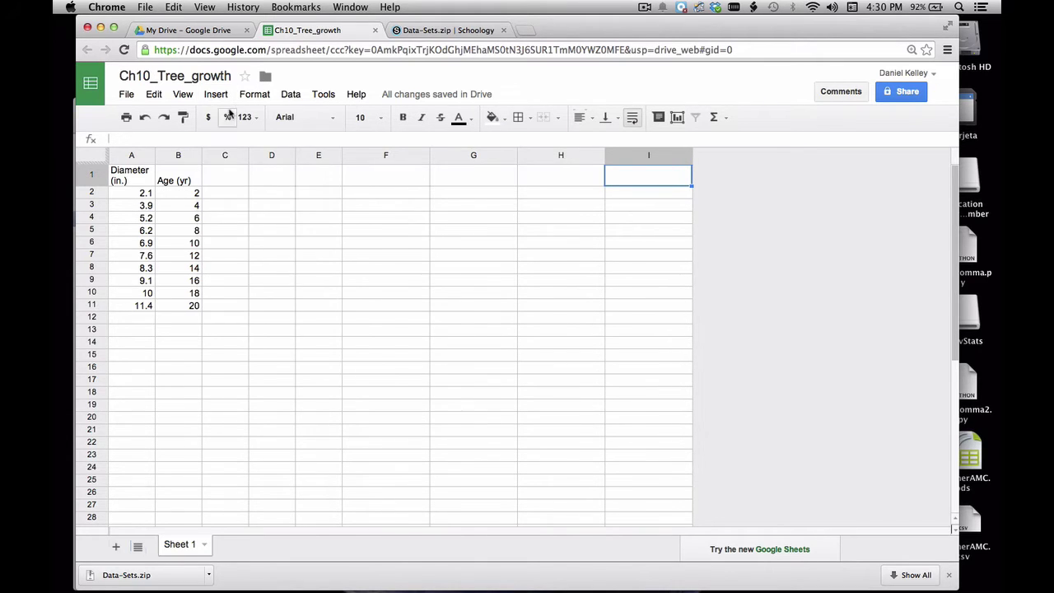
{"action": "left_click", "coordinate": [216, 94]}
{"action": "left_click", "coordinate": [247, 185]}
{"action": "left_click", "coordinate": [215, 94]}
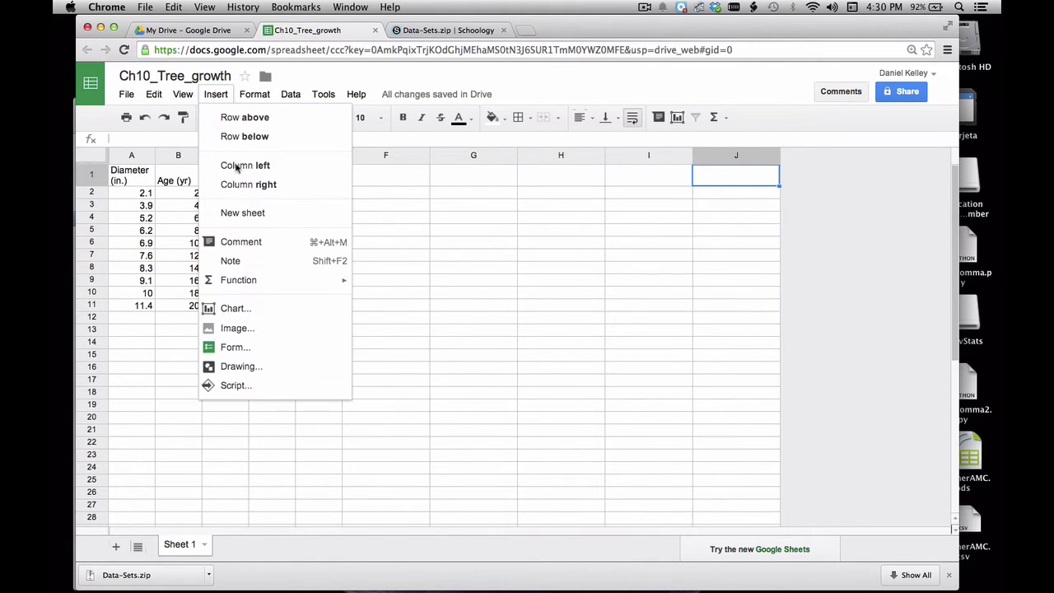
{"action": "left_click", "coordinate": [242, 185]}
{"action": "left_click", "coordinate": [347, 396]}
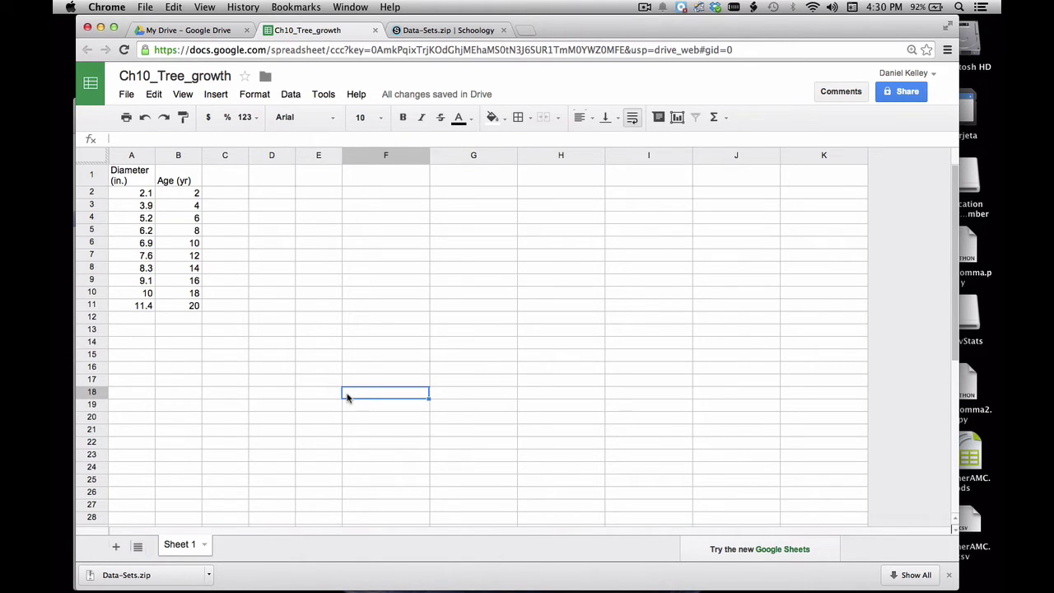
Step: Review the Diameter (in.) and Age (yr) headers and the row 5 values 6.2 and 8
{"action": "left_click", "coordinate": [138, 182]}
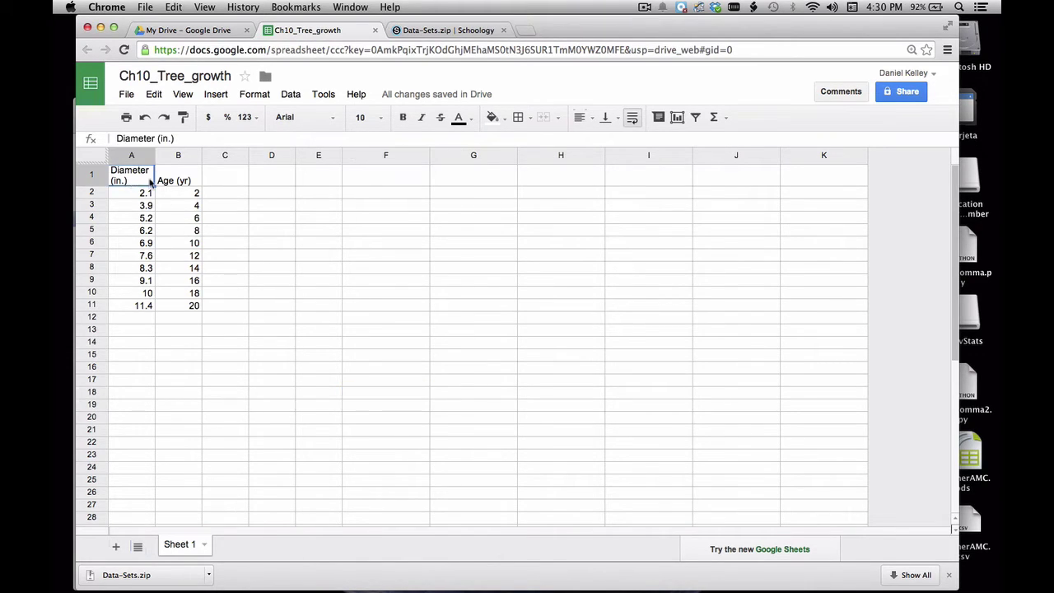
{"action": "left_click", "coordinate": [170, 183]}
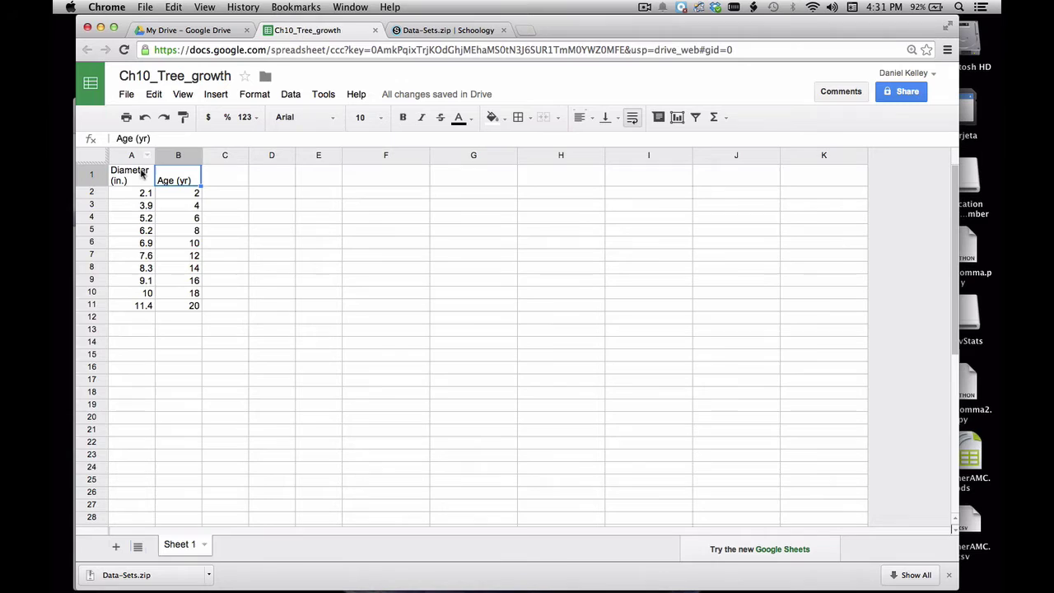
{"action": "left_click", "coordinate": [142, 173]}
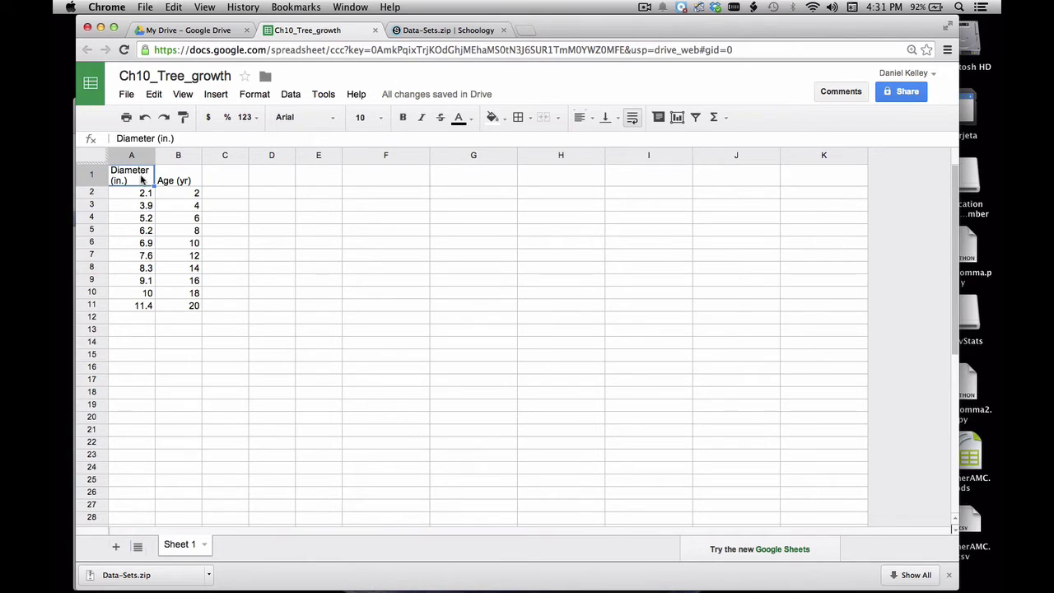
{"action": "left_click", "coordinate": [195, 232]}
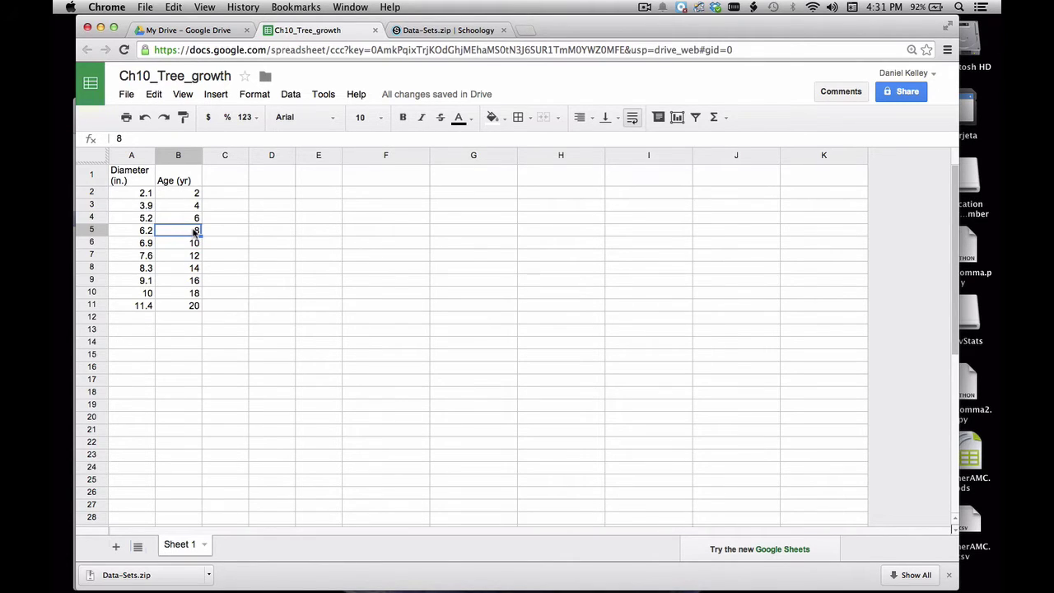
{"action": "left_click", "coordinate": [145, 231]}
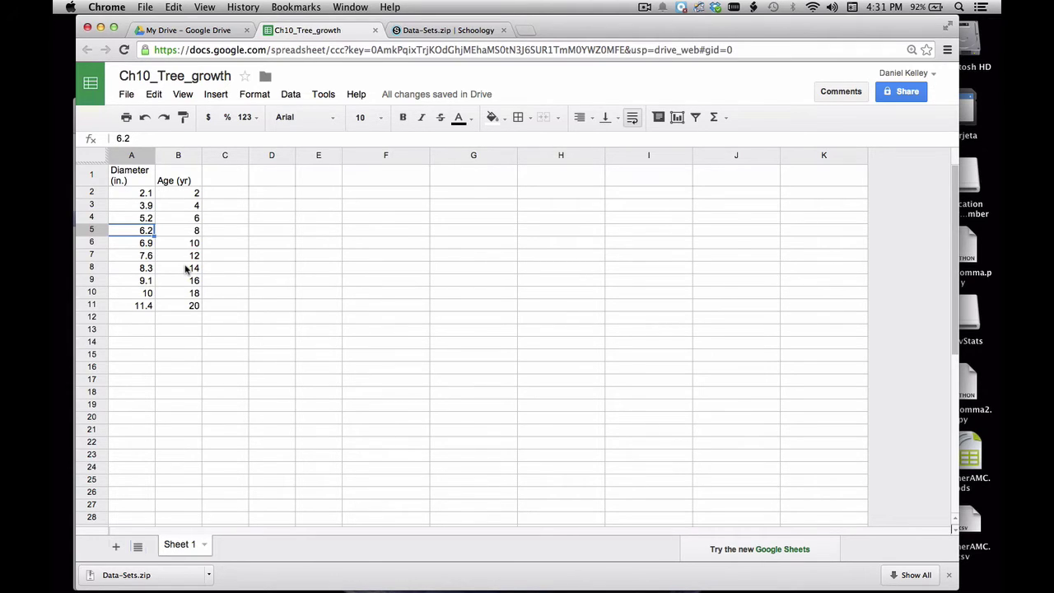
{"action": "left_click", "coordinate": [175, 183]}
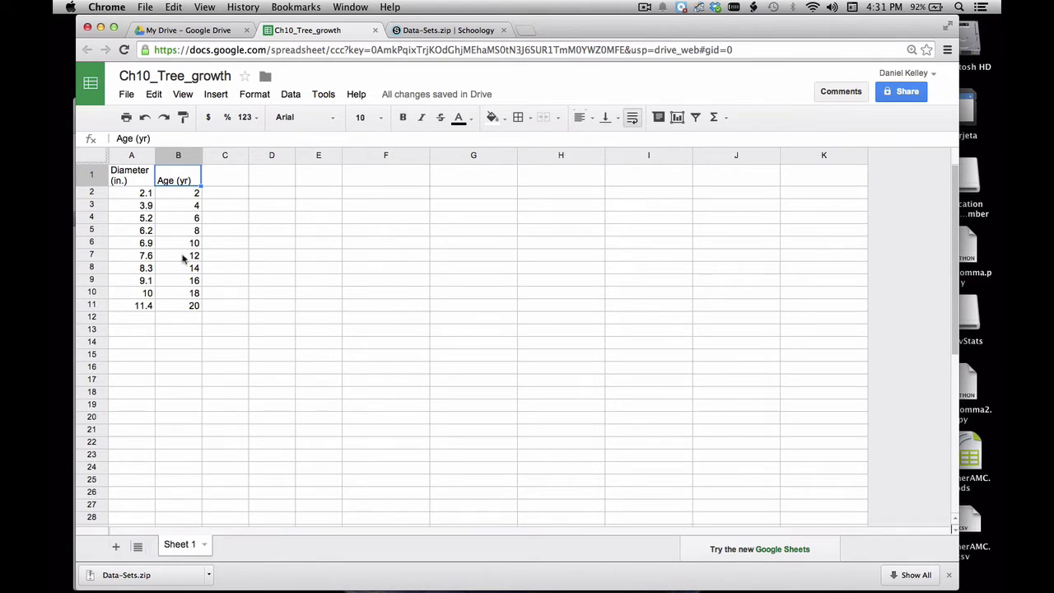
Step: Copy the Age (yr) column B1:B11 into column F starting at F1
{"action": "left_click", "coordinate": [192, 306], "text": "shift"}
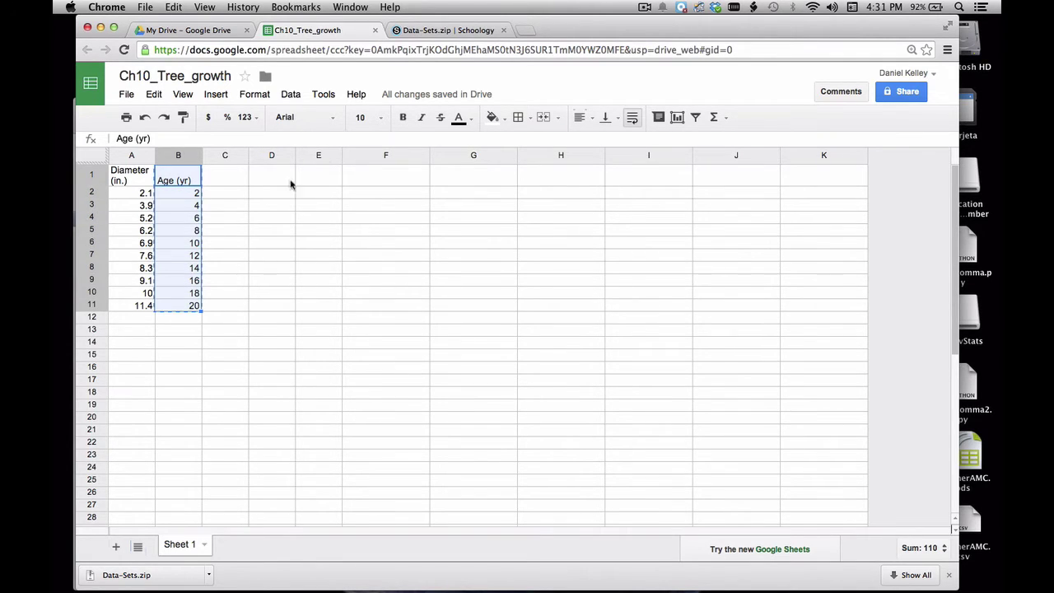
{"action": "key", "text": "ctrl+c"}
{"action": "left_click", "coordinate": [327, 176]}
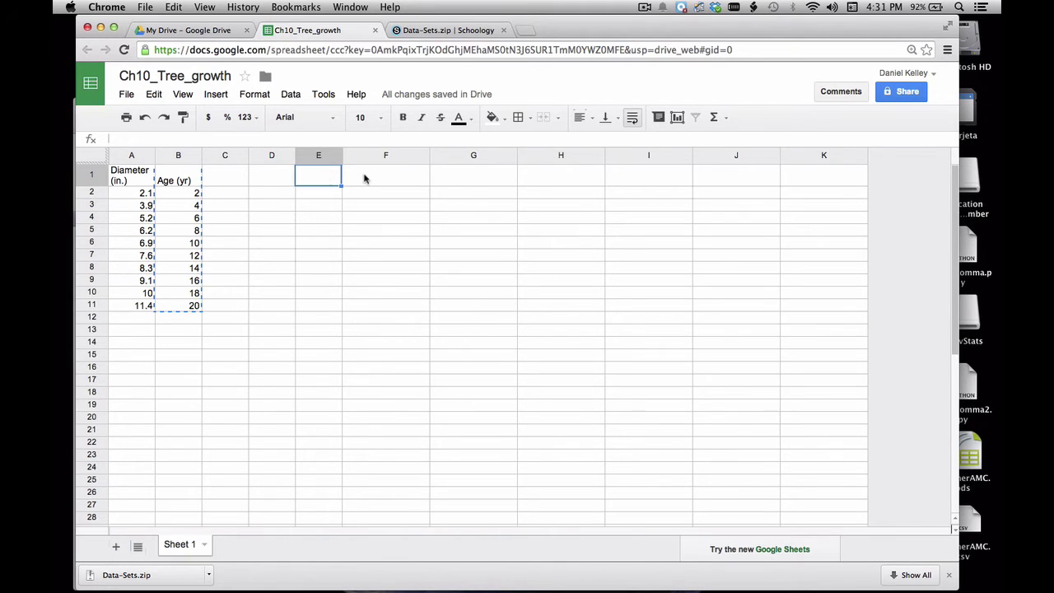
{"action": "left_click", "coordinate": [365, 176]}
{"action": "key", "text": "ctrl+v"}
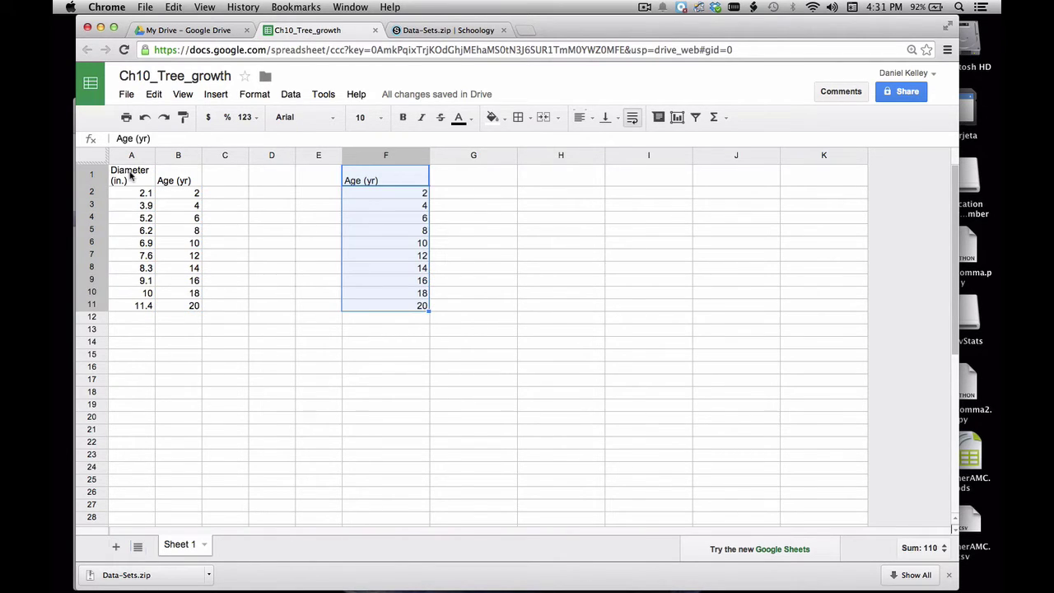
Step: Copy the Diameter (in.) column A1:A11 into column G starting at G1
{"action": "left_click", "coordinate": [132, 176]}
{"action": "left_click", "coordinate": [136, 307], "text": "shift"}
{"action": "key", "text": "ctrl+c"}
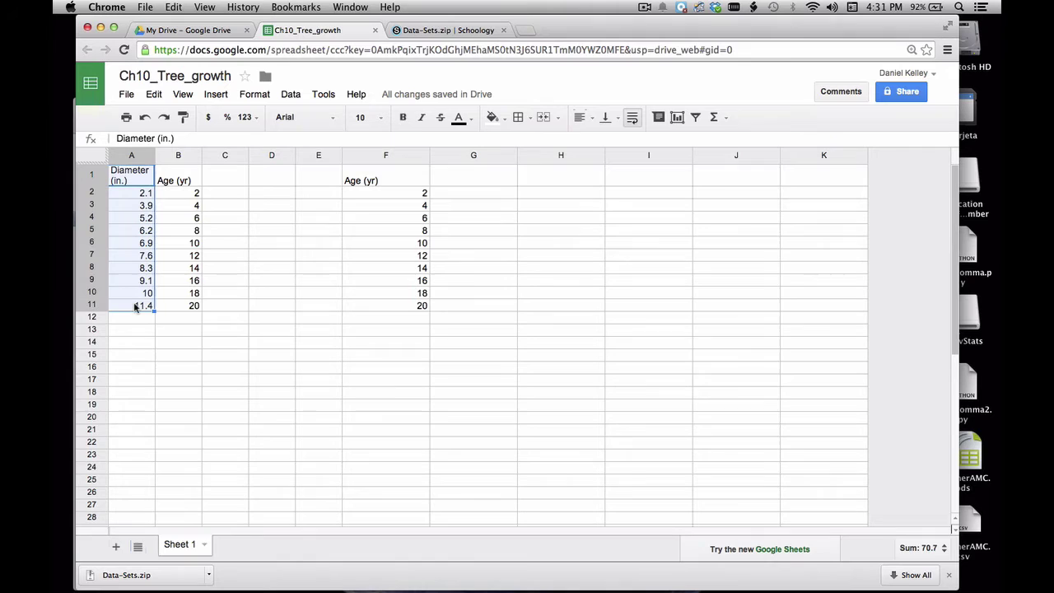
{"action": "left_click", "coordinate": [488, 179]}
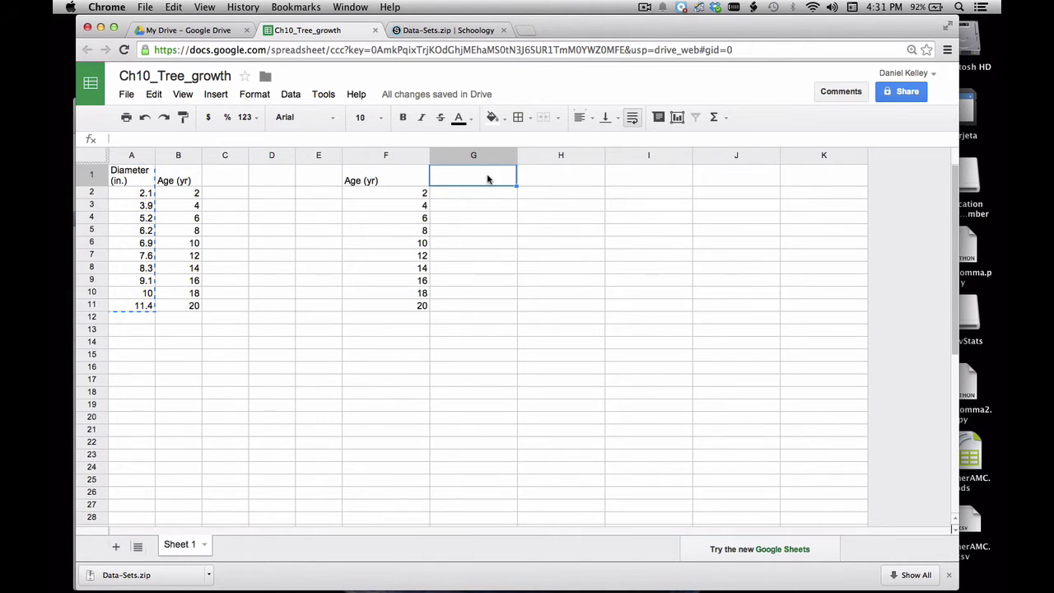
{"action": "key", "text": "ctrl+v"}
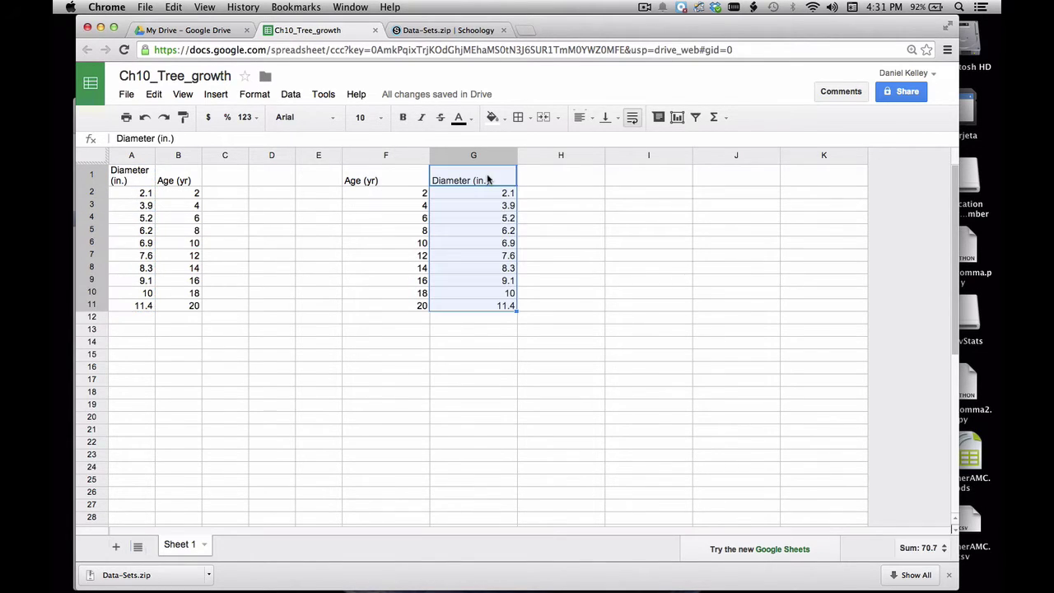
{"action": "left_click", "coordinate": [476, 357]}
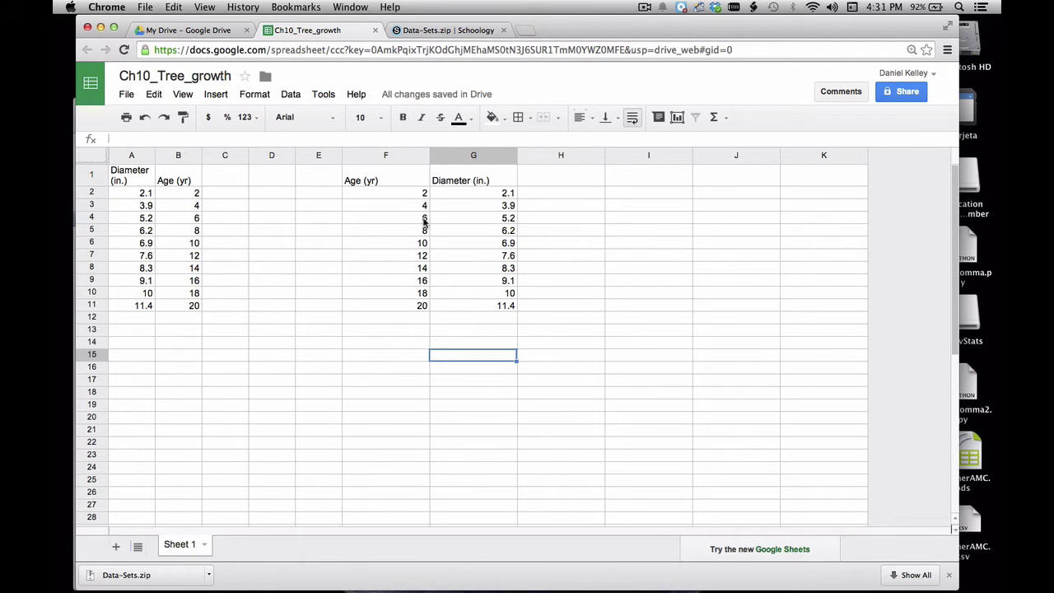
Step: Point out the paired data values, such as diameter 5.2 at age 6
{"action": "left_click", "coordinate": [142, 194]}
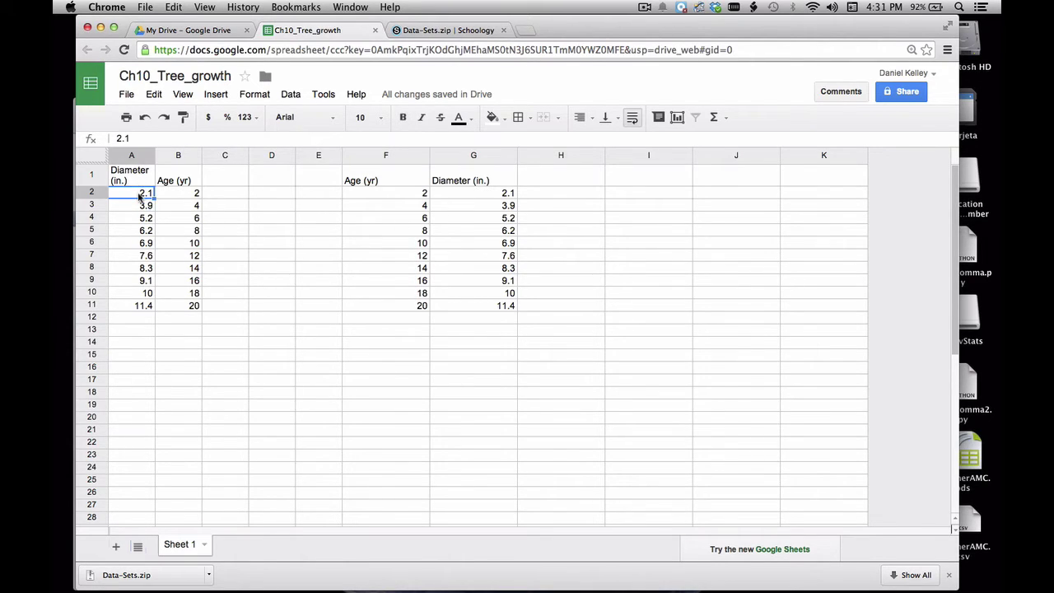
{"action": "left_click", "coordinate": [191, 220]}
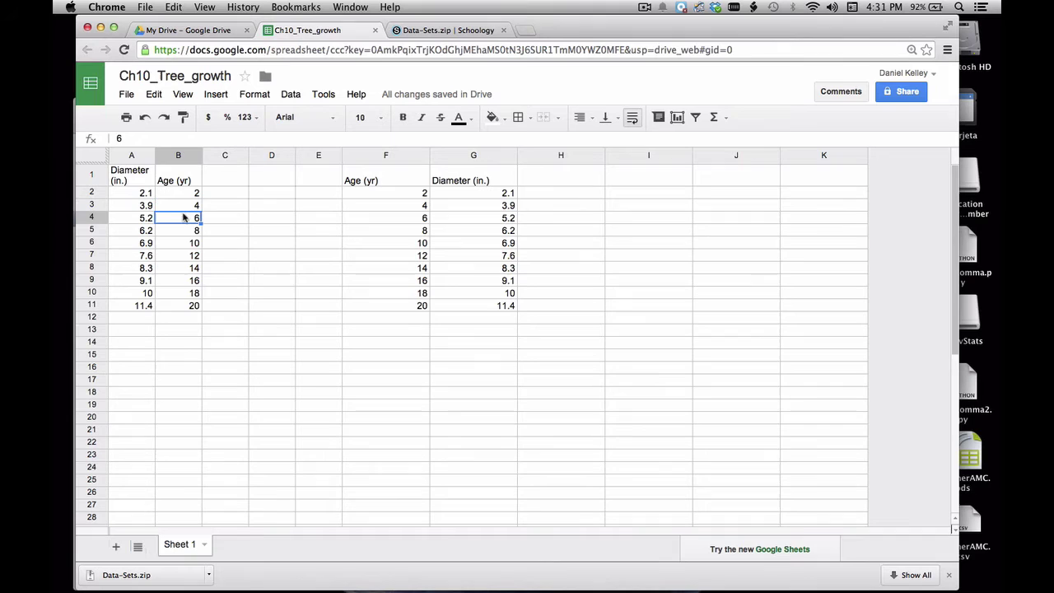
{"action": "left_click", "coordinate": [146, 221]}
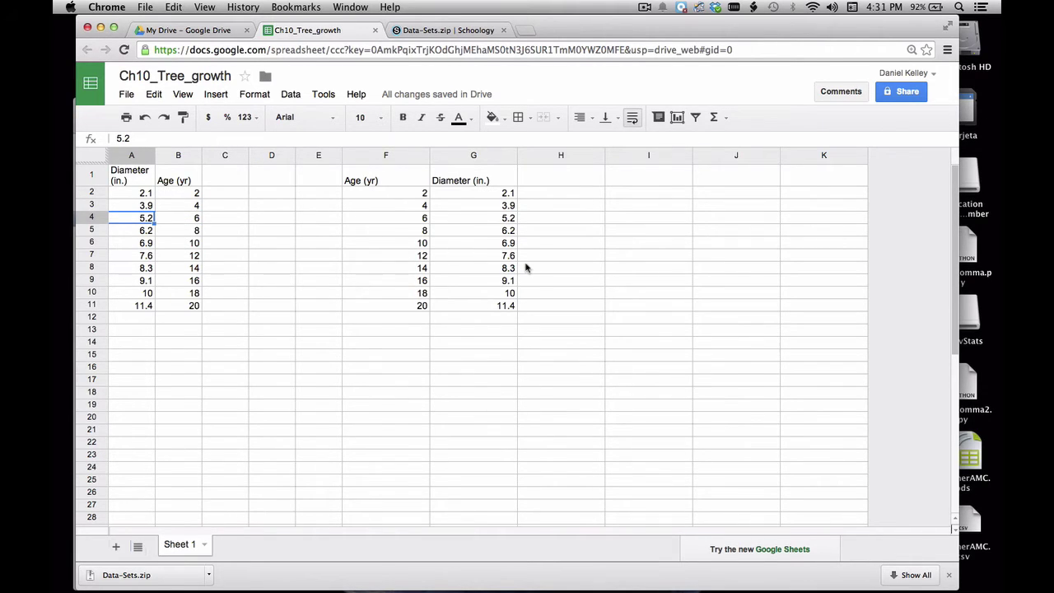
Step: Enter the heading 'regression' in cell H1 next to the Age and Diameter columns
{"action": "left_click", "coordinate": [401, 183]}
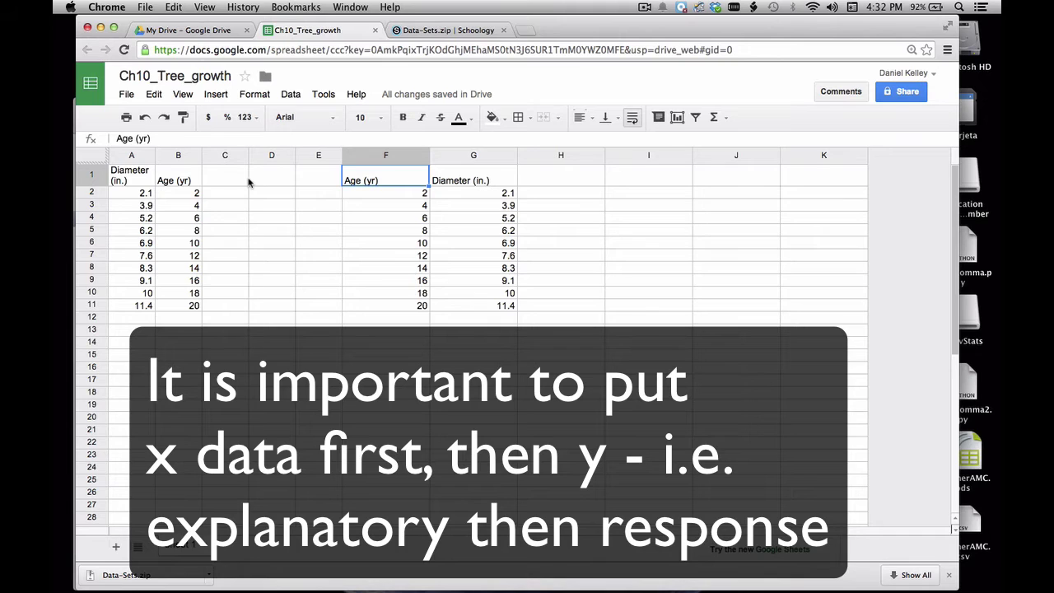
{"action": "left_click", "coordinate": [550, 183]}
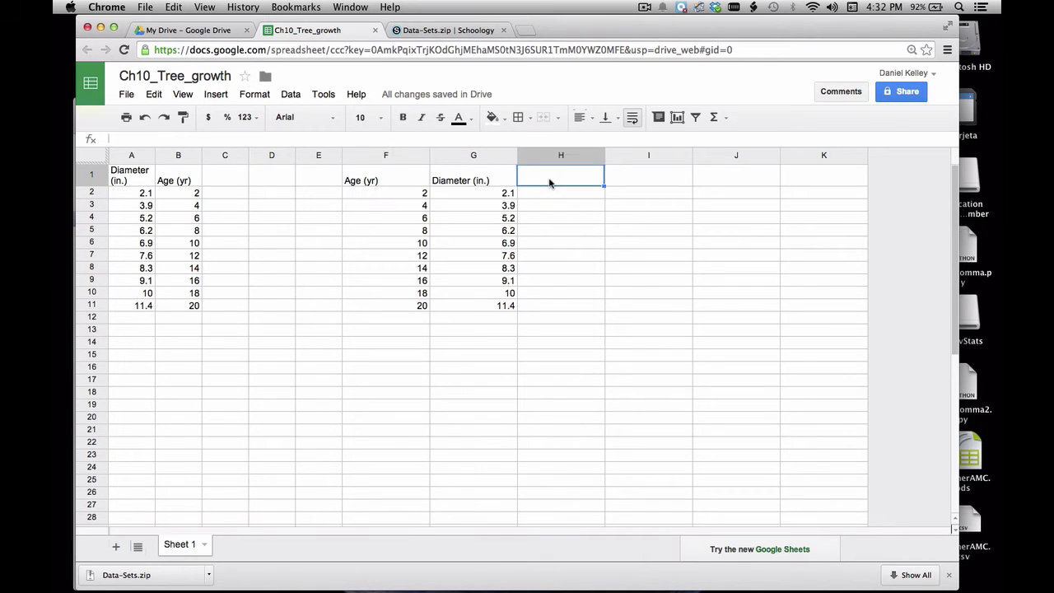
{"action": "type", "text": "regression"}
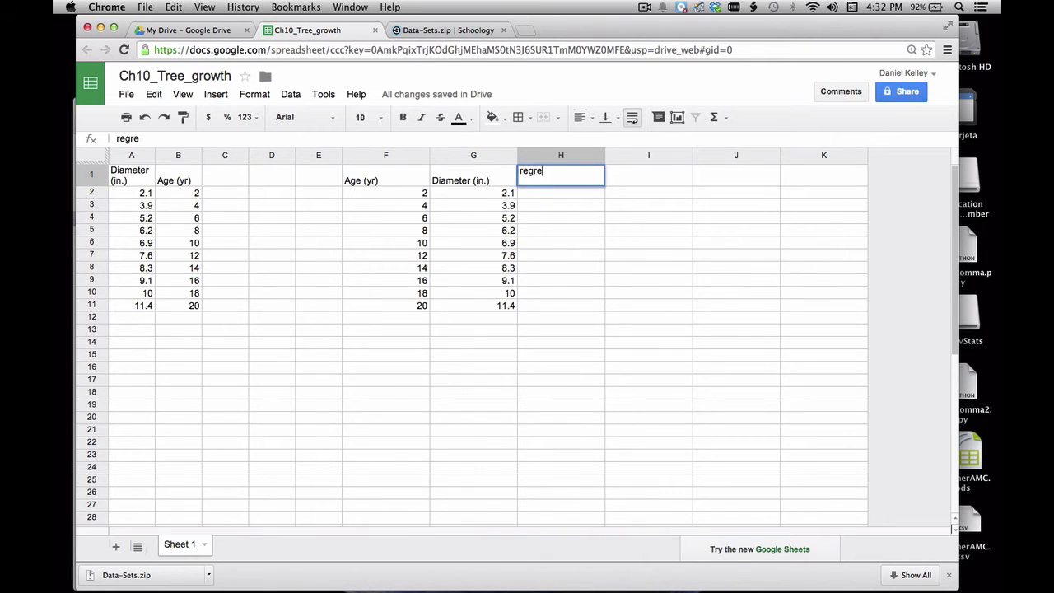
{"action": "key", "text": "Return"}
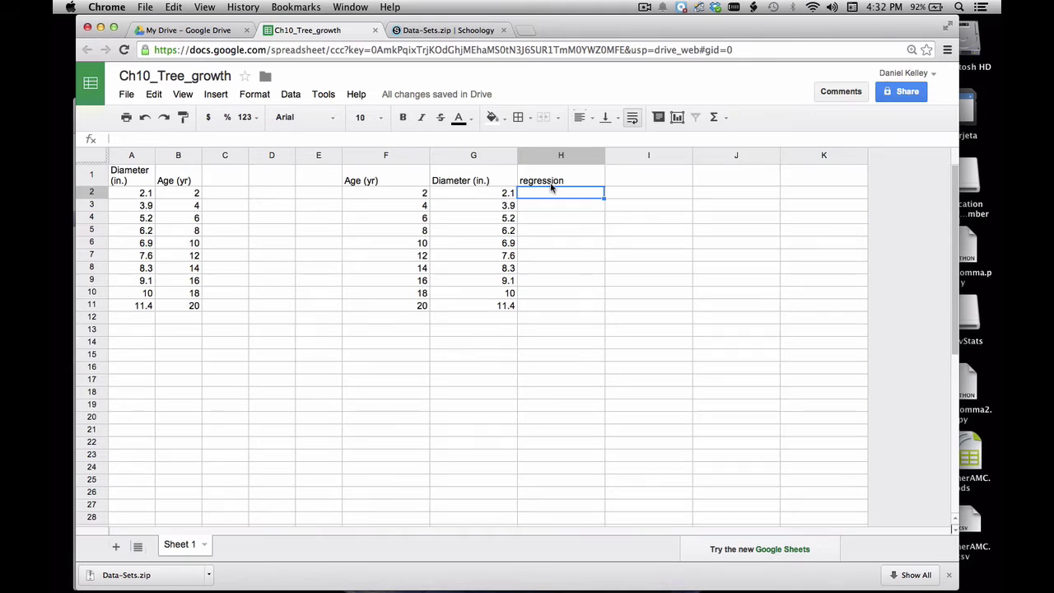
Step: Enter labels 'm' in C14 and 'b' in C15 and make them bold
{"action": "left_click", "coordinate": [242, 346]}
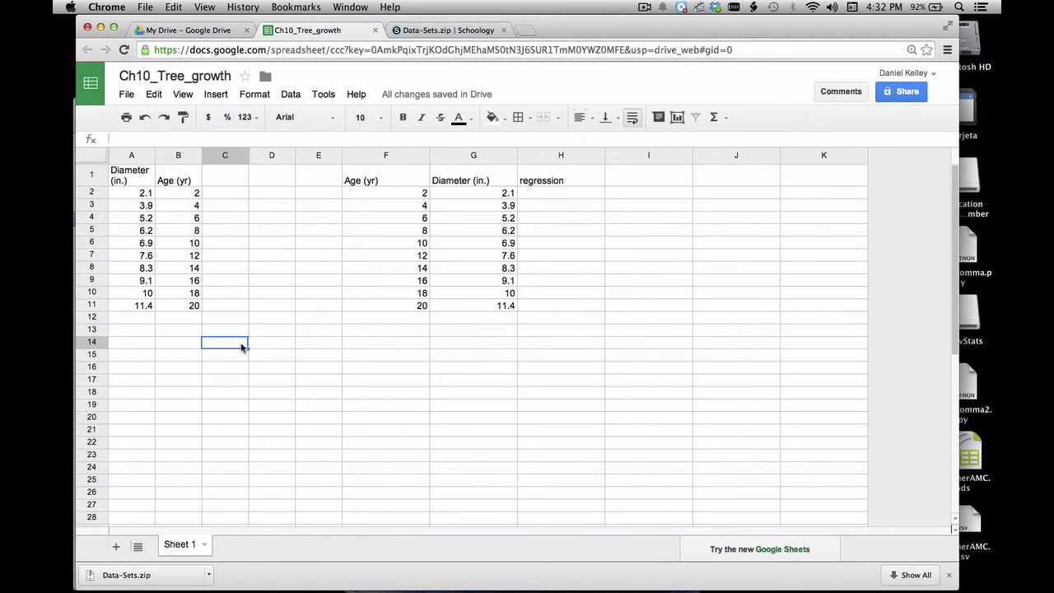
{"action": "type", "text": "m"}
{"action": "key", "text": "Return"}
{"action": "type", "text": "b"}
{"action": "key", "text": "Return"}
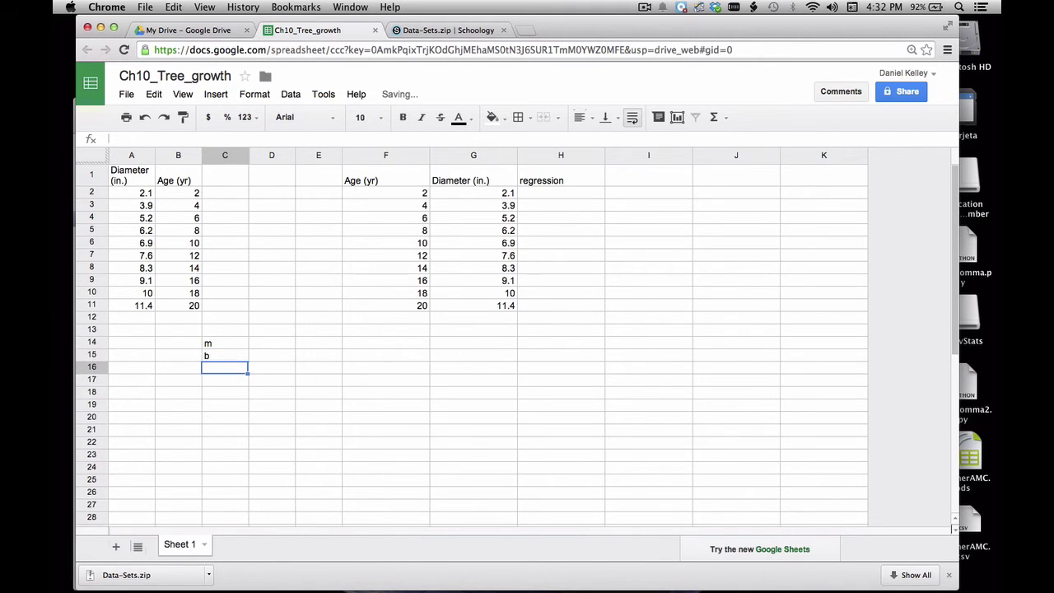
{"action": "left_click", "coordinate": [243, 346]}
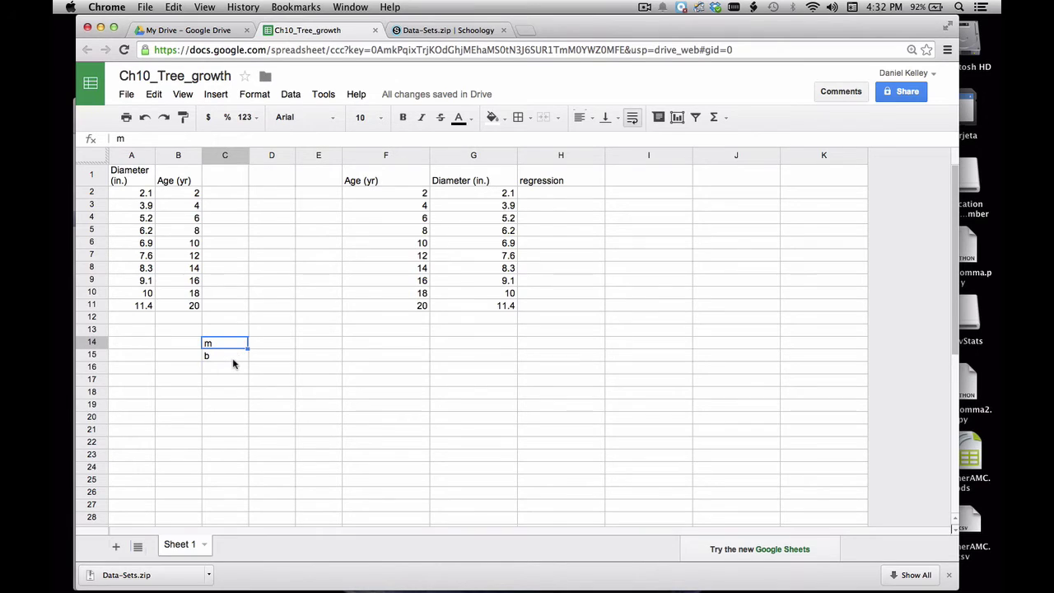
{"action": "left_click", "coordinate": [233, 364], "text": "shift"}
{"action": "left_click", "coordinate": [405, 117]}
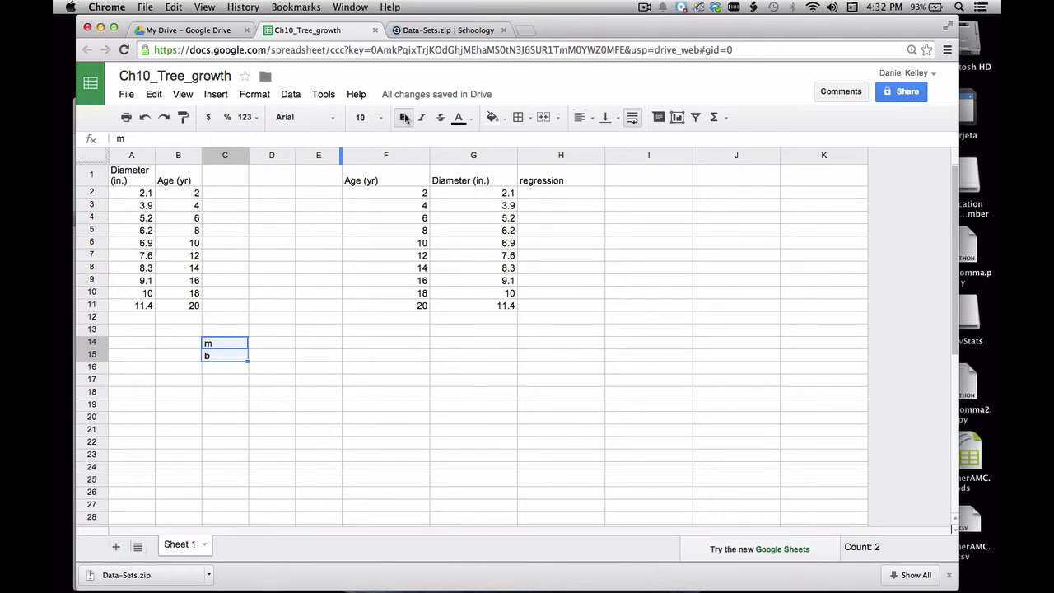
{"action": "left_click", "coordinate": [269, 344]}
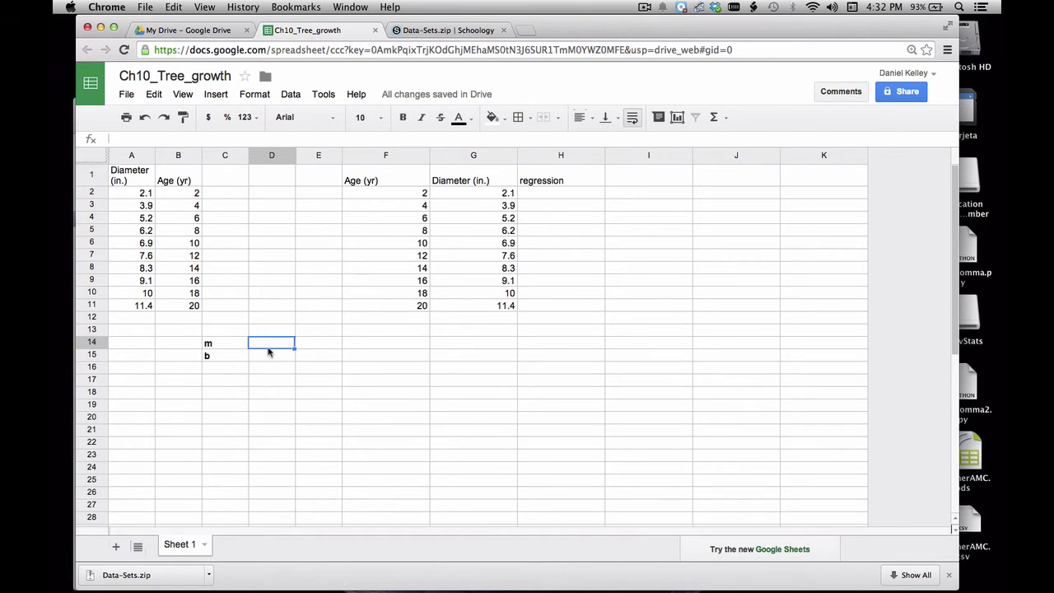
Step: Enter =slope(G2:G11,F2:F11) in D14, giving a slope of 0.4633333
{"action": "type", "text": "="}
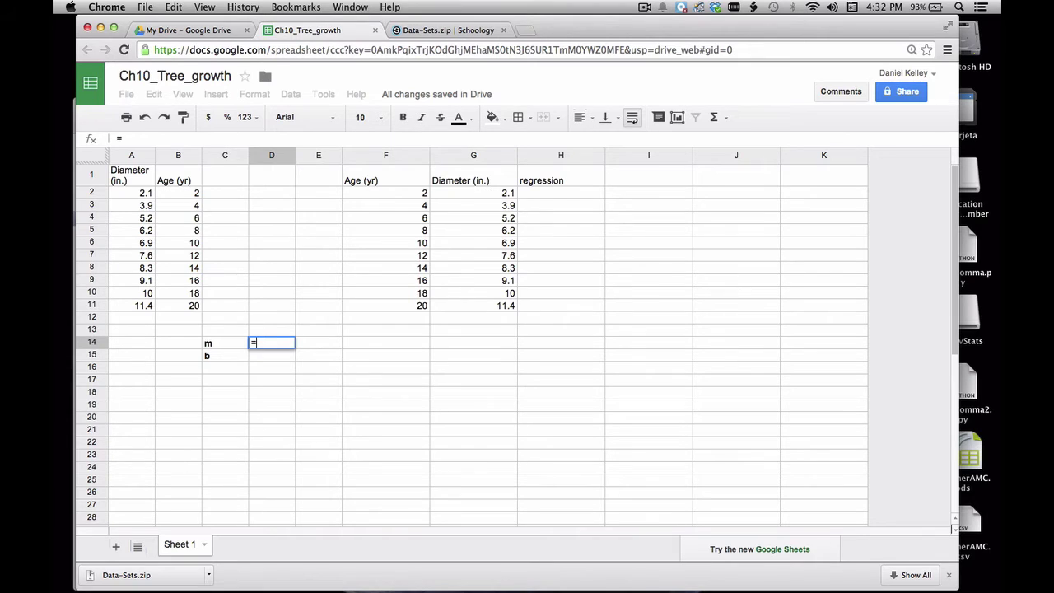
{"action": "type", "text": "slope"}
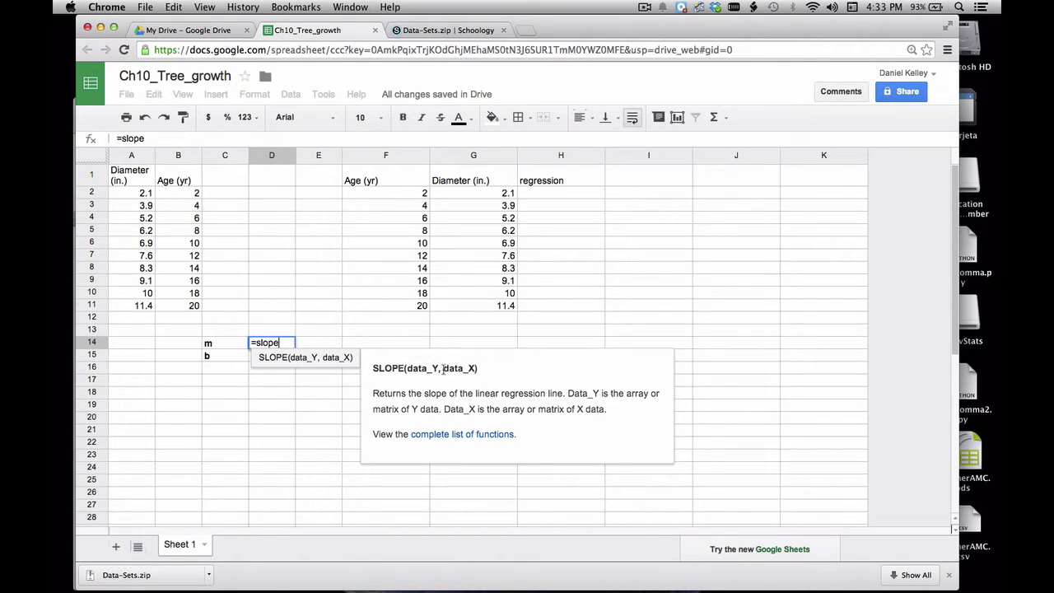
{"action": "type", "text": "("}
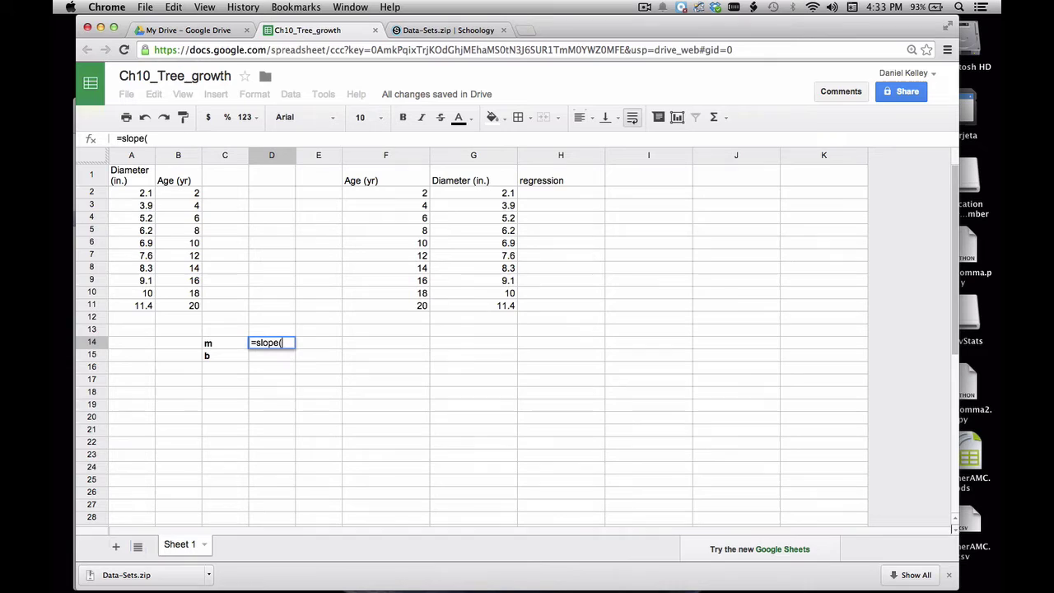
{"action": "left_click_drag", "start_coordinate": [498, 195], "coordinate": [492, 313]}
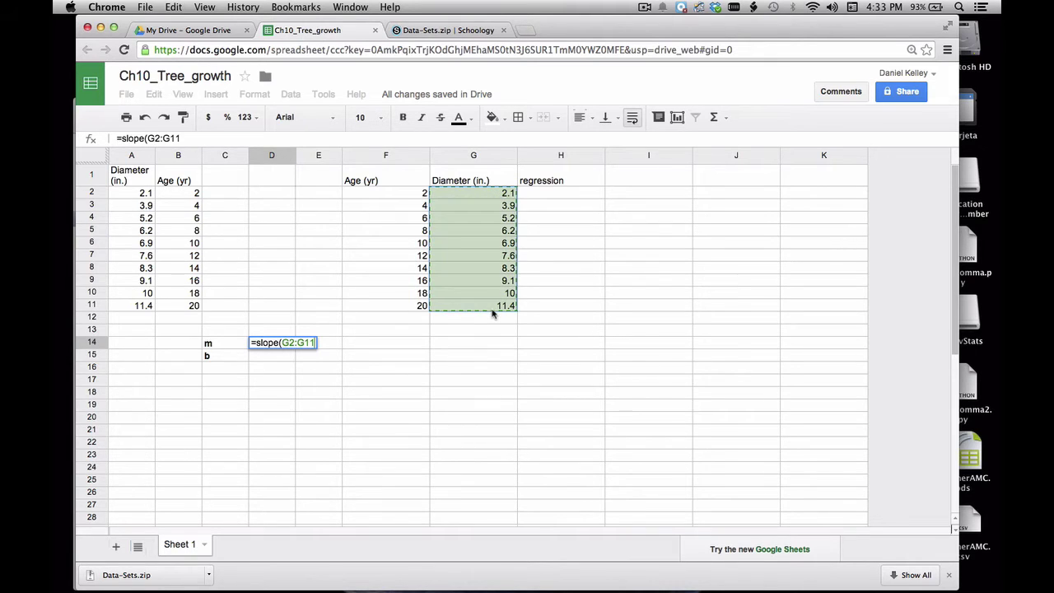
{"action": "type", "text": ","}
{"action": "left_click_drag", "start_coordinate": [385, 194], "coordinate": [404, 306]}
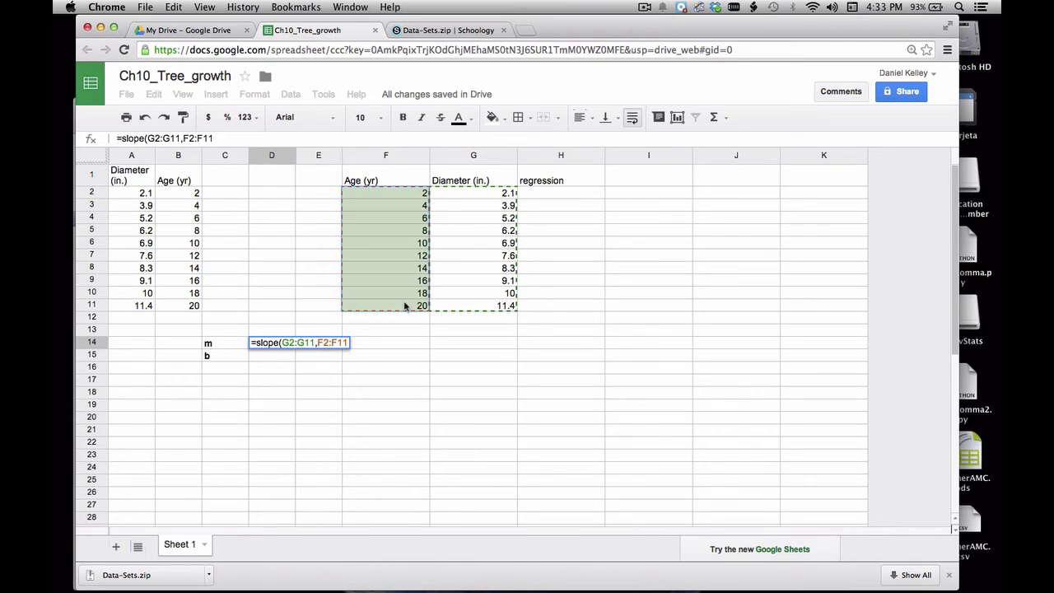
{"action": "type", "text": ")"}
{"action": "key", "text": "Return"}
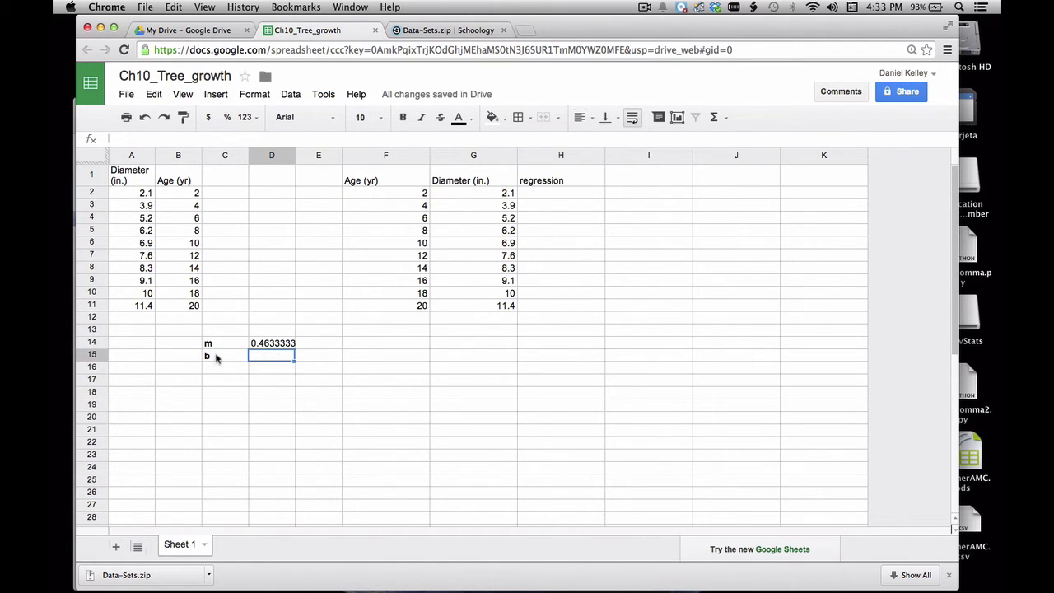
Step: Enter =intercept(G2:G11,F2:F11) in D15, giving an intercept of 1.9733333
{"action": "type", "text": "="}
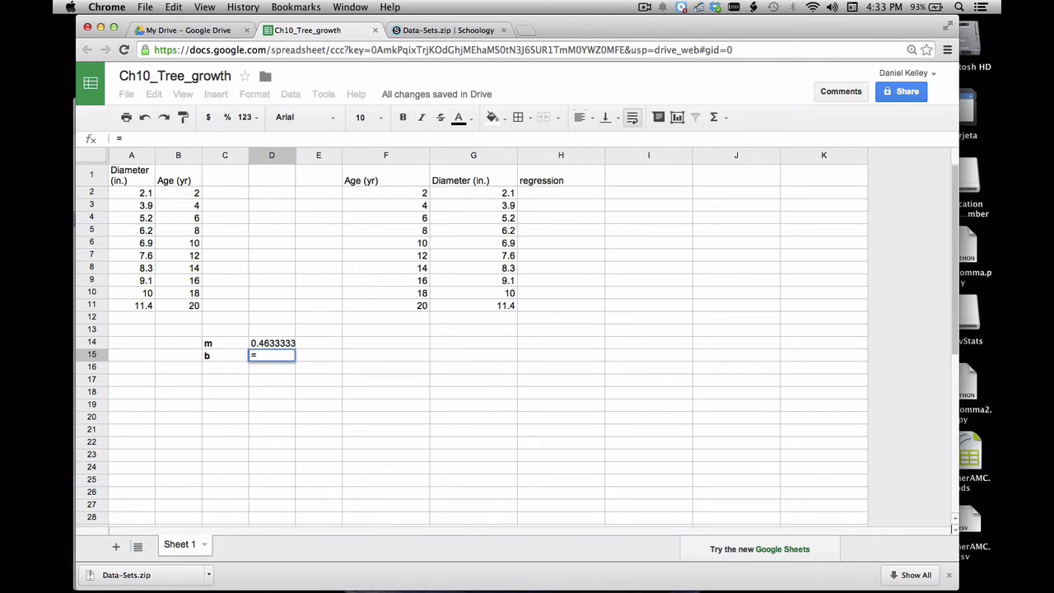
{"action": "type", "text": "intercept"}
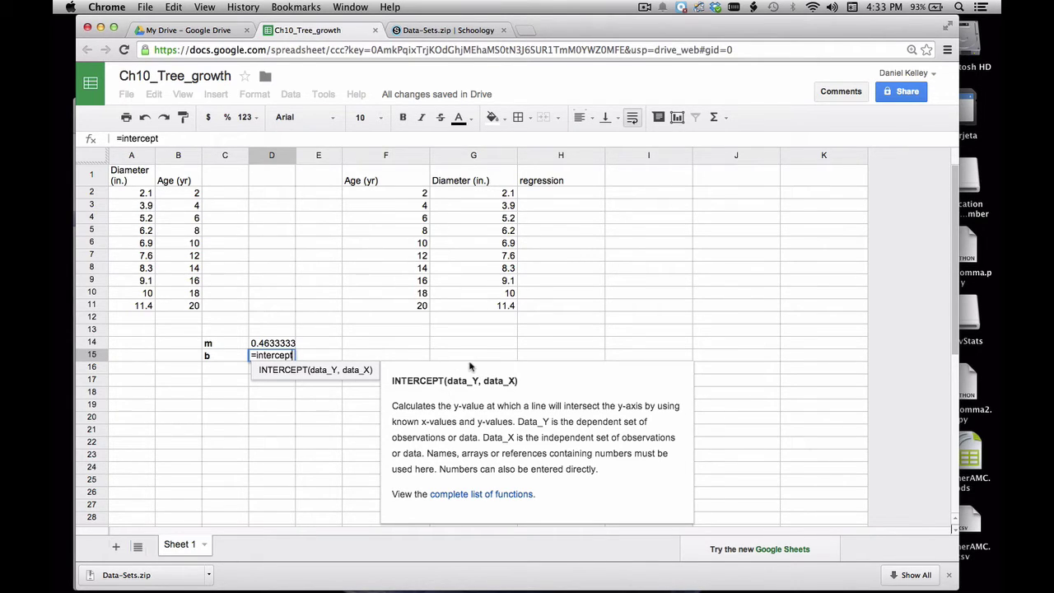
{"action": "type", "text": "("}
{"action": "left_click_drag", "start_coordinate": [488, 195], "coordinate": [487, 305]}
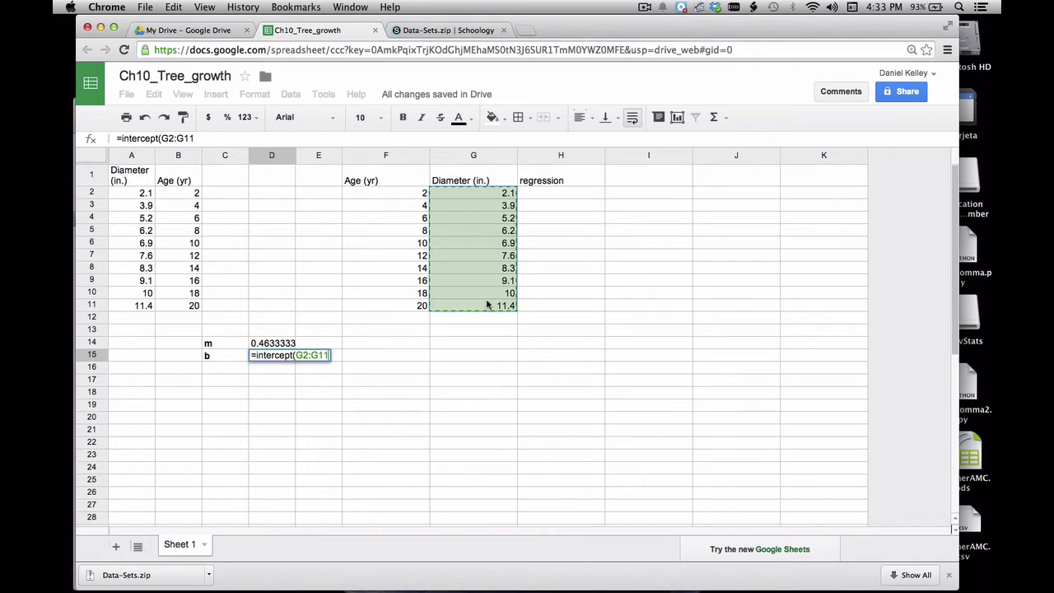
{"action": "type", "text": ","}
{"action": "left_click", "coordinate": [411, 185]}
{"action": "left_click_drag", "start_coordinate": [408, 199], "coordinate": [410, 308]}
{"action": "type", "text": ")"}
{"action": "key", "text": "Return"}
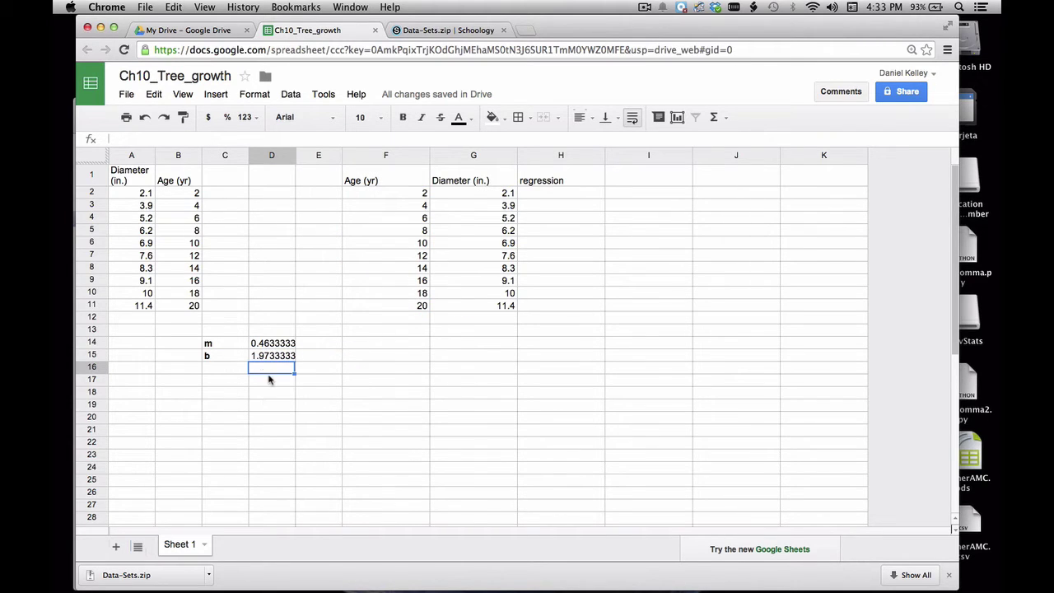
Step: Rename the H1 heading from 'regression' to 'y=mx+b'
{"action": "left_click", "coordinate": [578, 182]}
{"action": "double_click", "coordinate": [578, 182]}
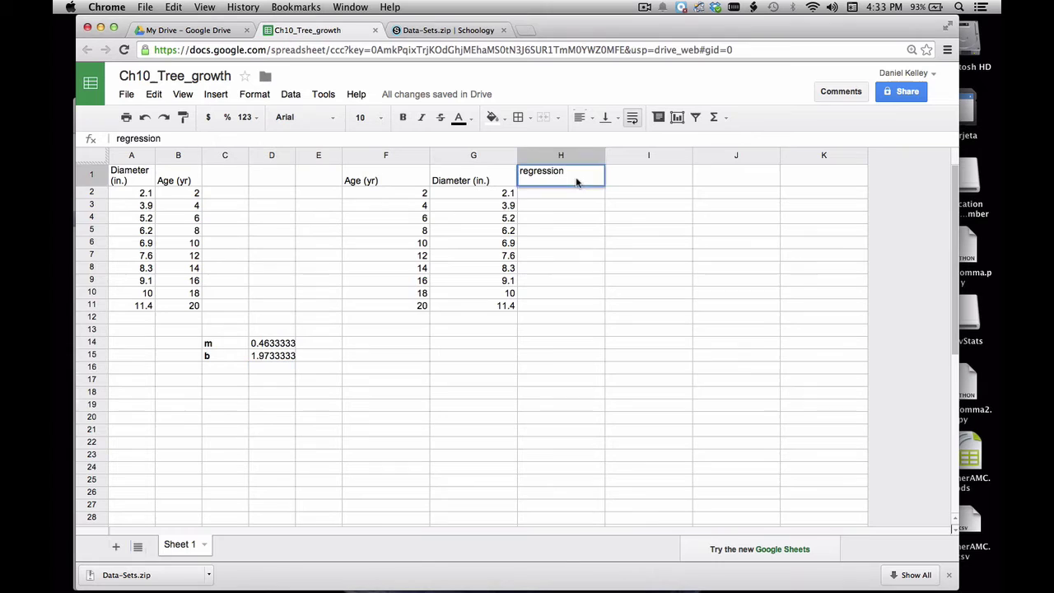
{"action": "key", "text": "Return"}
{"action": "left_click", "coordinate": [568, 178]}
{"action": "double_click", "coordinate": [568, 180]}
{"action": "double_click", "coordinate": [567, 179]}
{"action": "type", "text": "y=mx+b"}
{"action": "key", "text": "Return"}
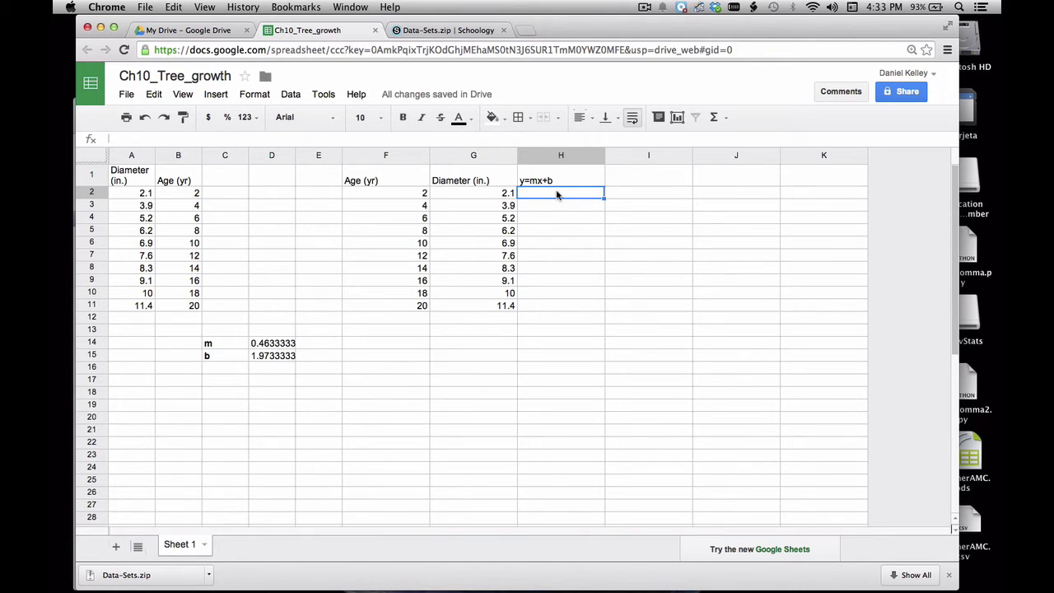
Step: Enter =D14*F2+D15 in H2 to predict a diameter of 2.9 for age 2
{"action": "type", "text": "="}
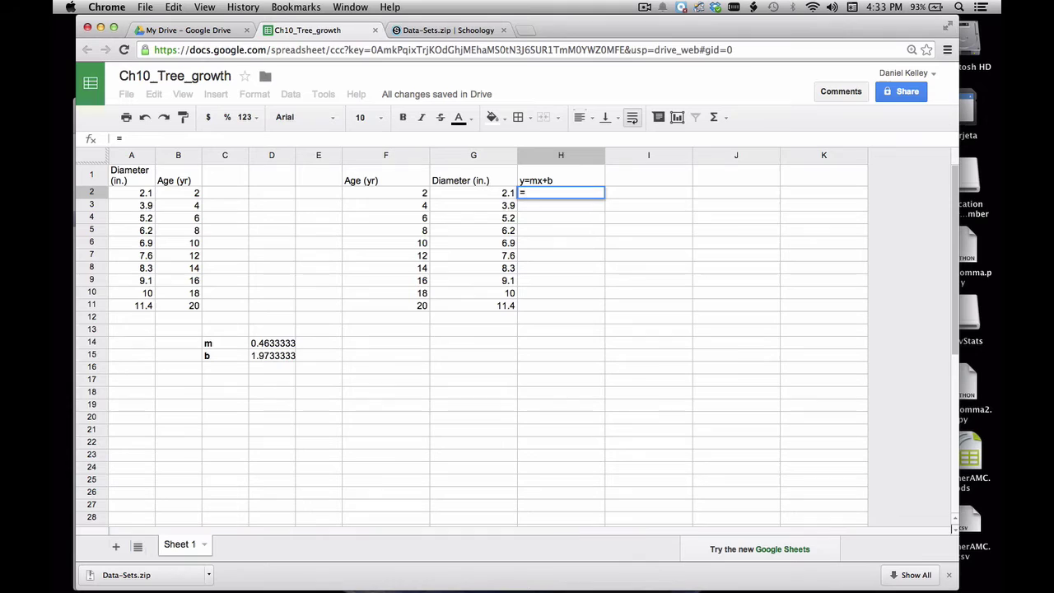
{"action": "left_click", "coordinate": [269, 343]}
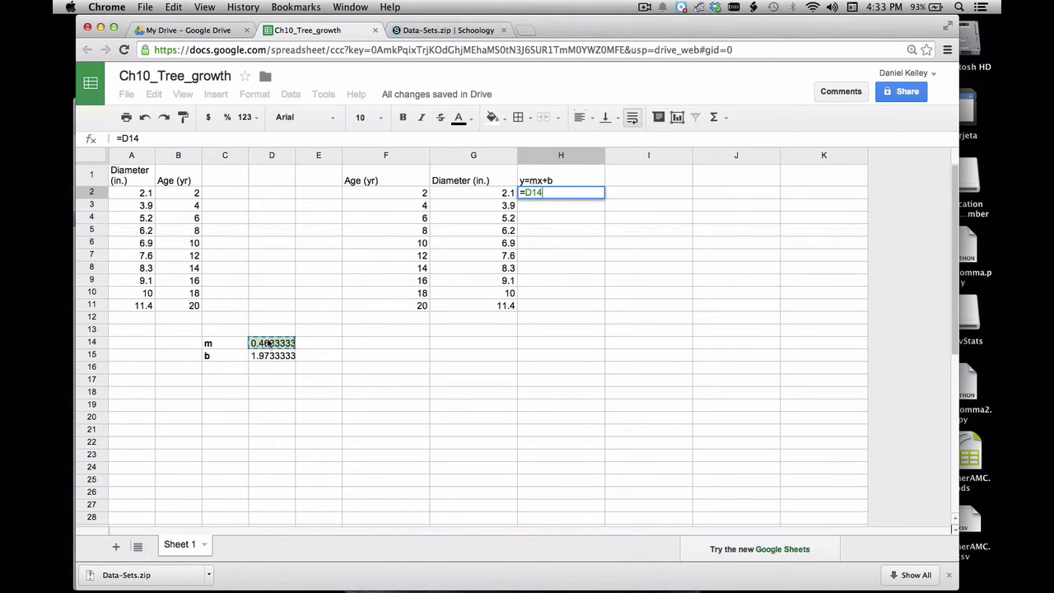
{"action": "type", "text": "*"}
{"action": "left_click", "coordinate": [411, 192]}
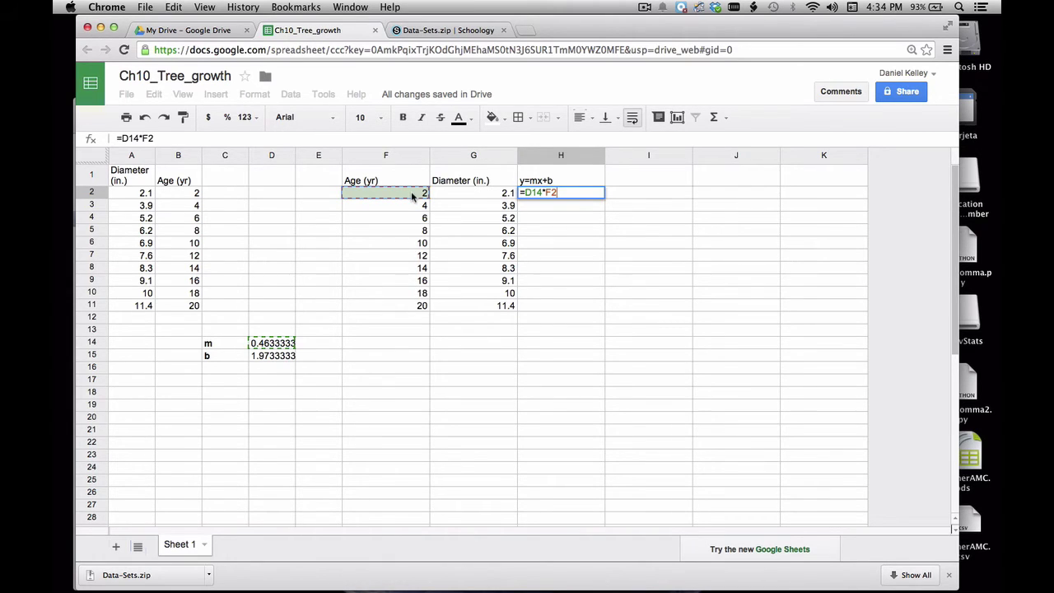
{"action": "type", "text": "+"}
{"action": "left_click", "coordinate": [279, 356]}
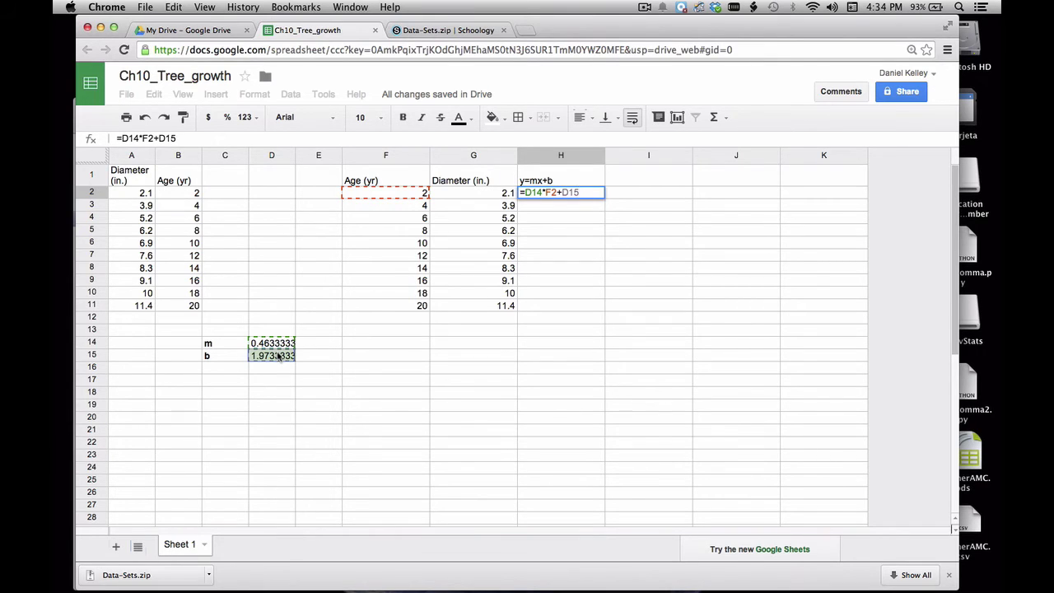
{"action": "key", "text": "Return"}
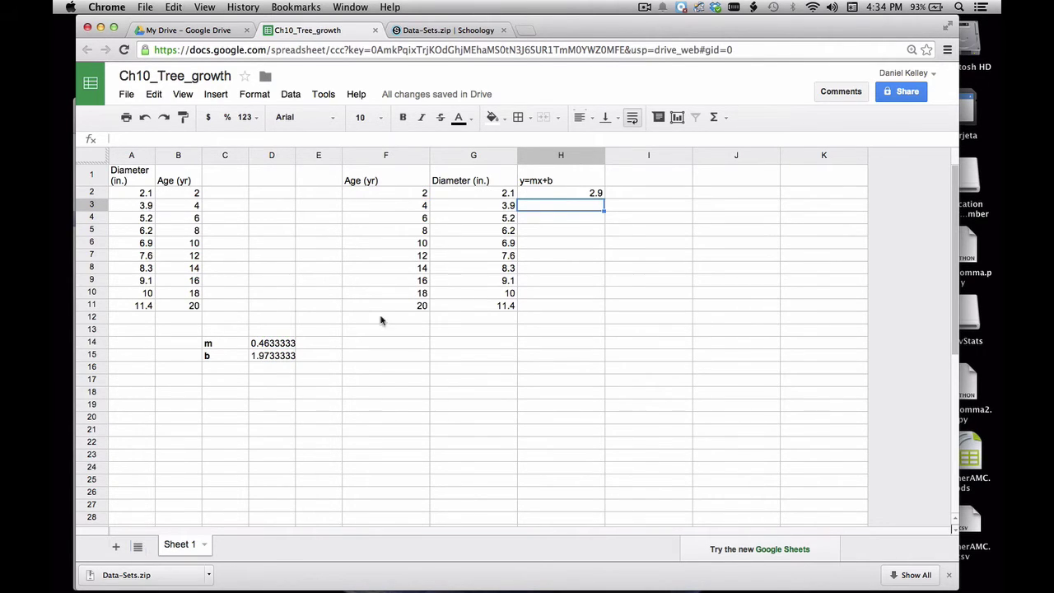
{"action": "left_click", "coordinate": [581, 184]}
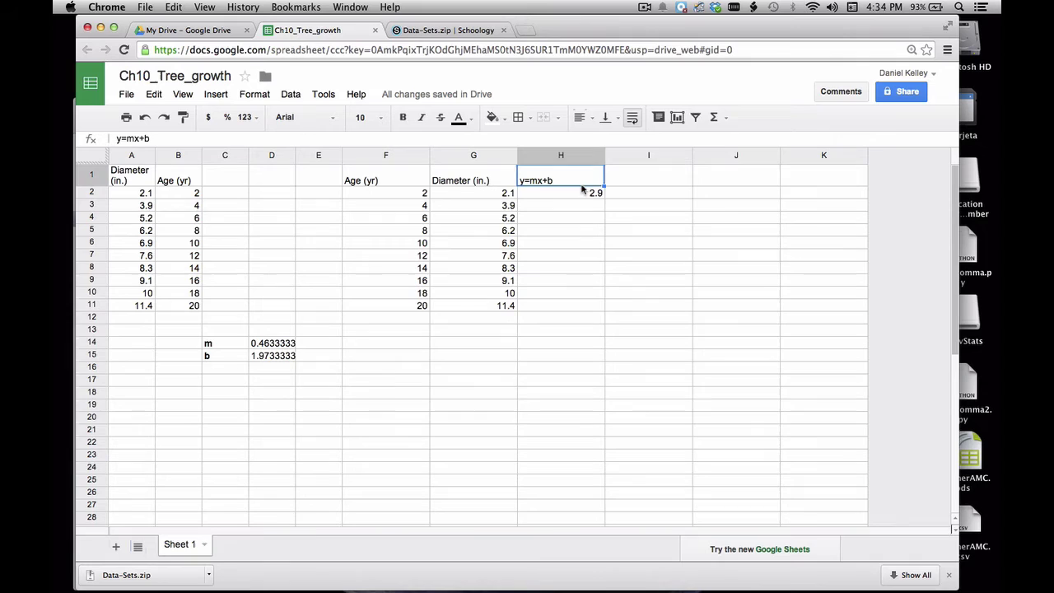
Step: Fill the y=mx+b formula from H2 down to H11 and inspect the copied cells
{"action": "left_click", "coordinate": [583, 194]}
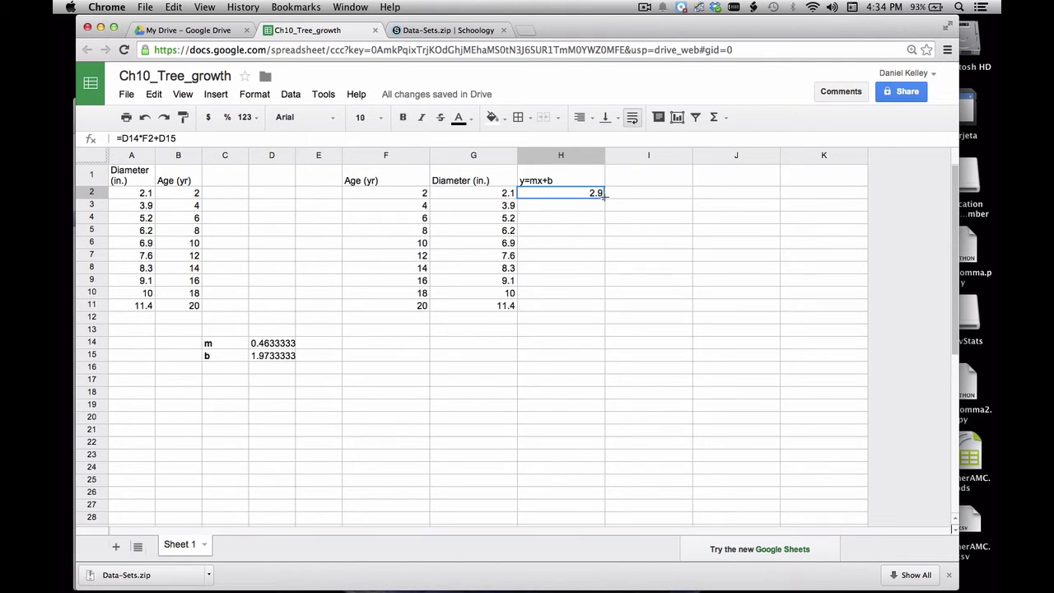
{"action": "left_click_drag", "start_coordinate": [605, 195], "coordinate": [603, 306]}
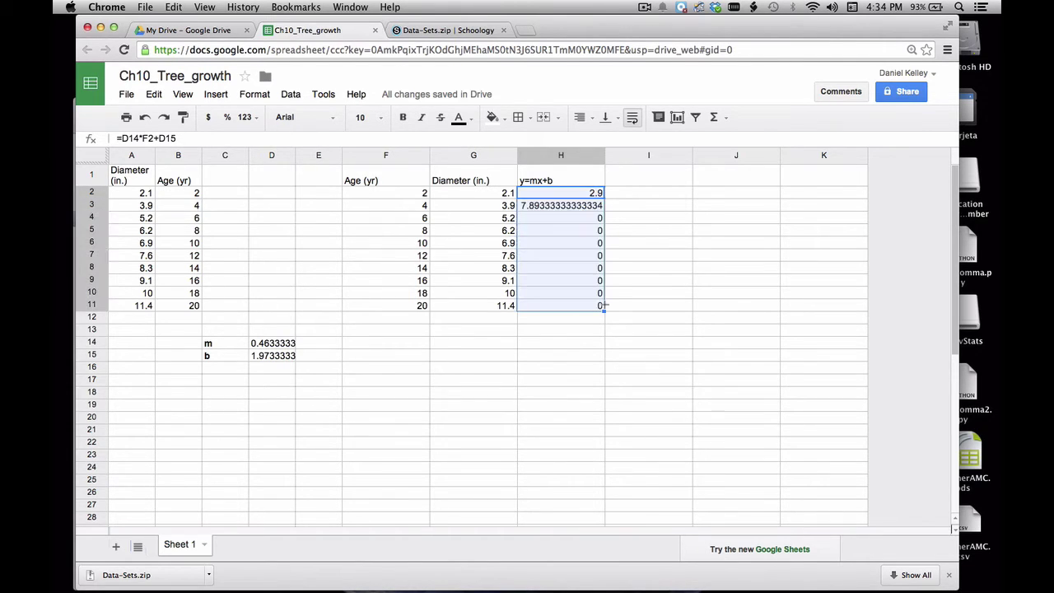
{"action": "left_click", "coordinate": [673, 217]}
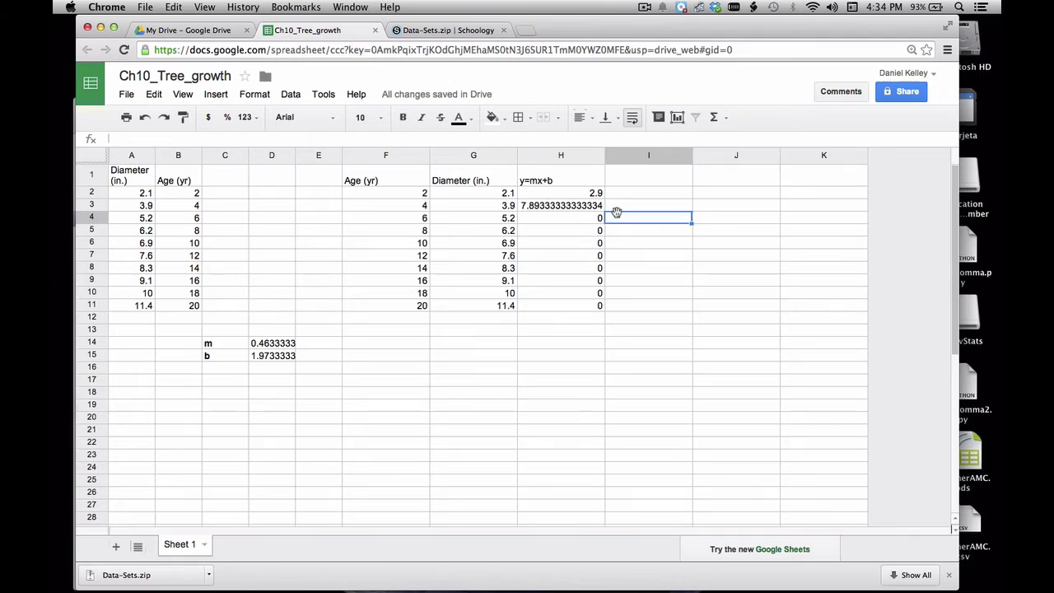
{"action": "left_click", "coordinate": [602, 218]}
{"action": "left_click", "coordinate": [599, 306]}
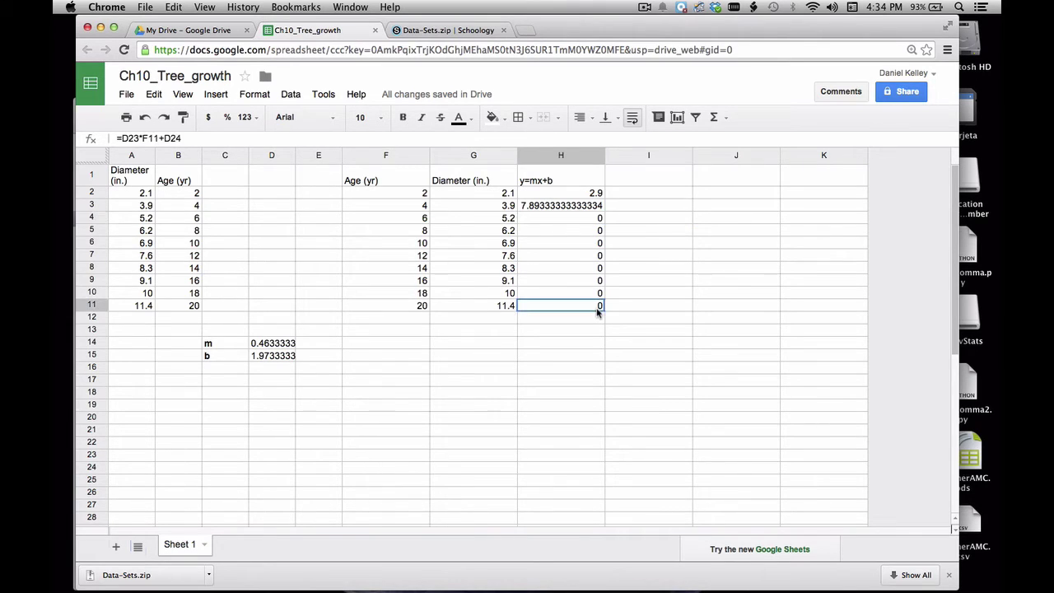
{"action": "left_click", "coordinate": [598, 218]}
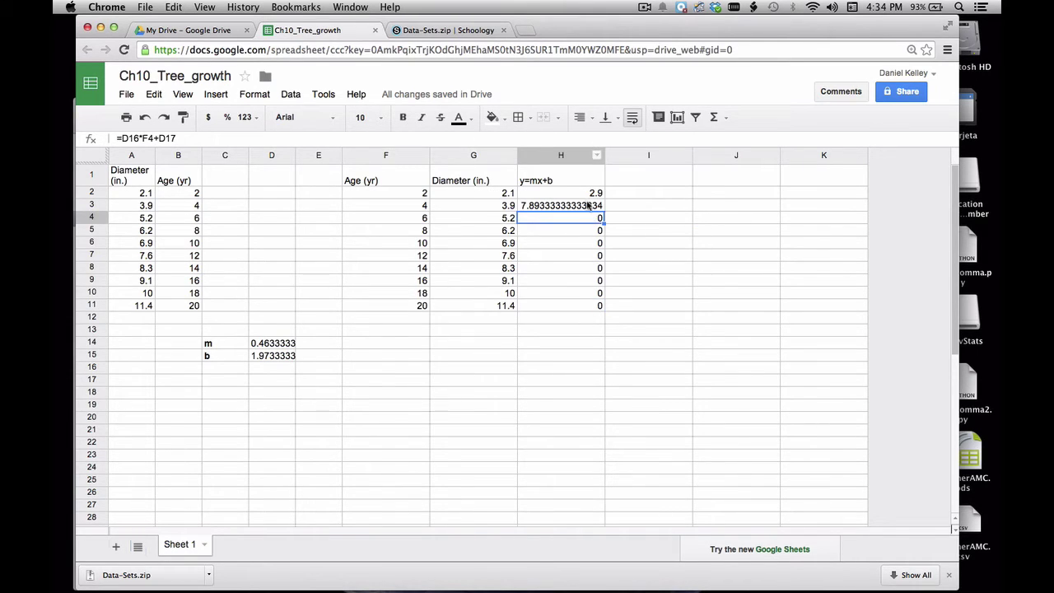
{"action": "left_click", "coordinate": [588, 205]}
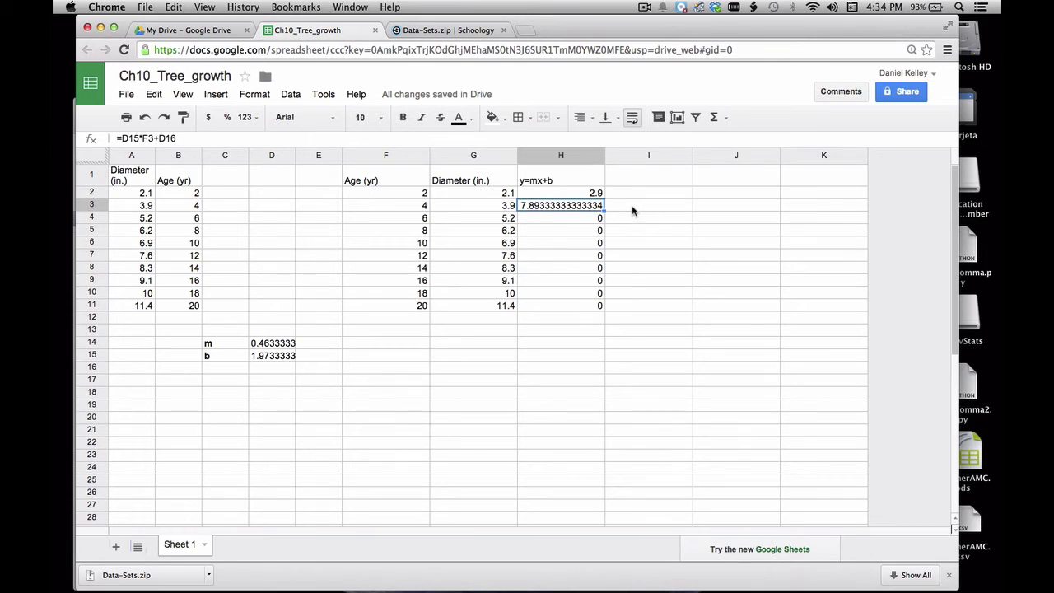
{"action": "left_click", "coordinate": [592, 196]}
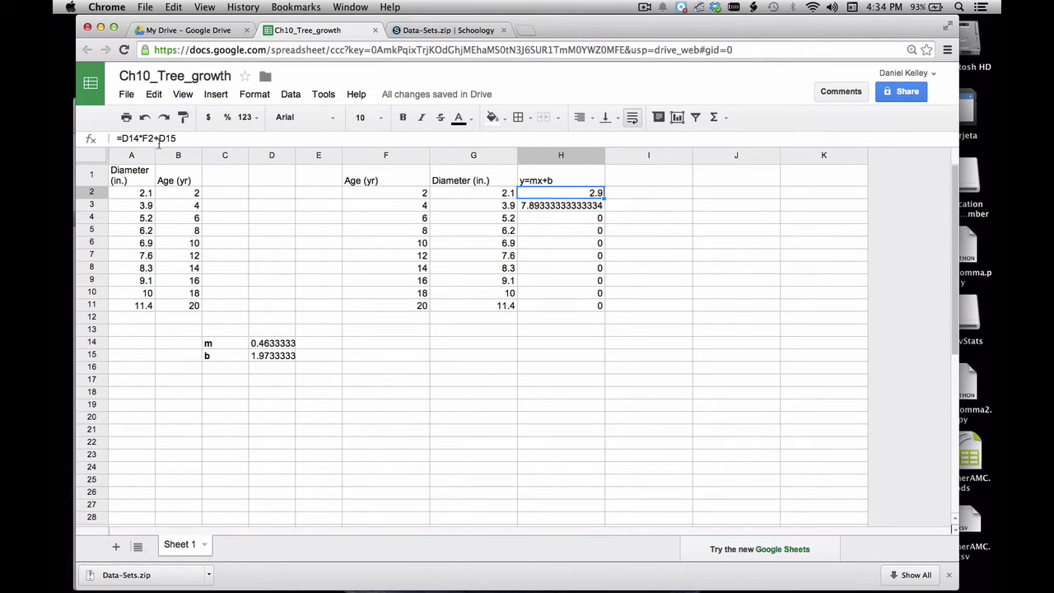
Step: Trace H3's shifted references to F3, D15 and D16, then refill H2 down to H11
{"action": "key", "text": "Down"}
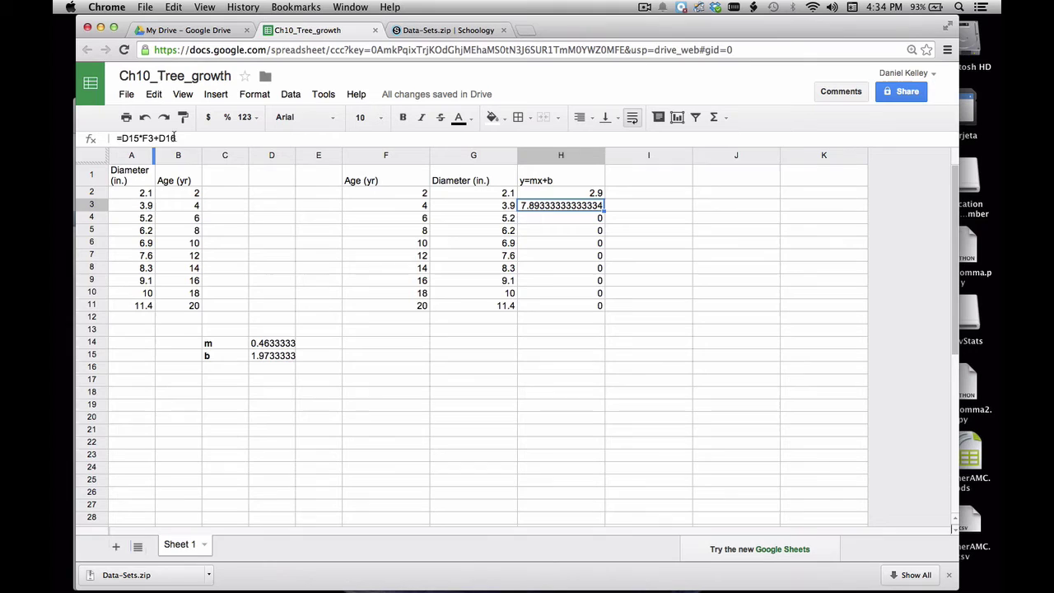
{"action": "left_click", "coordinate": [412, 208]}
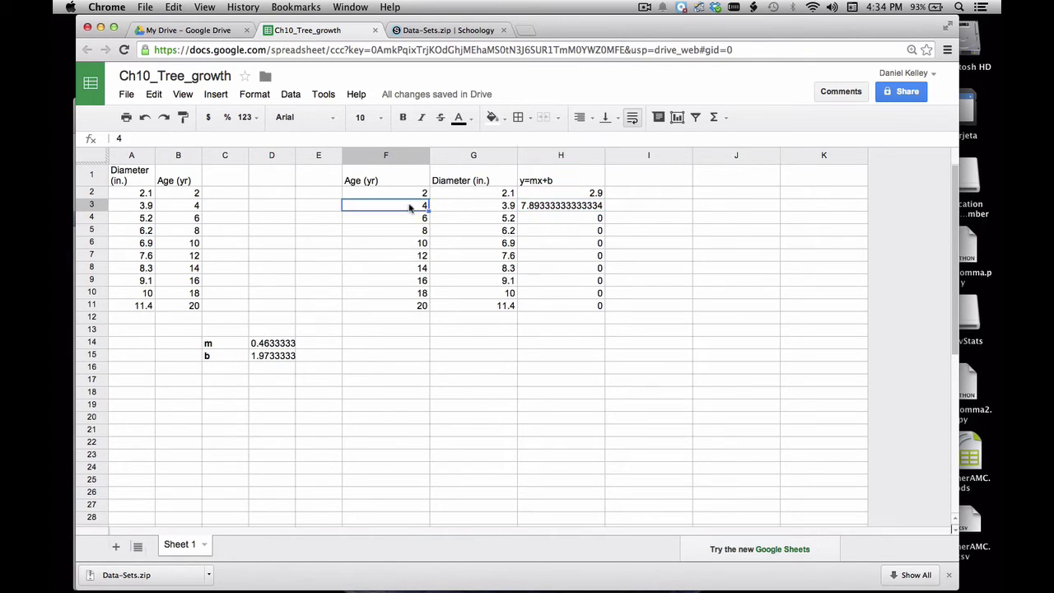
{"action": "left_click", "coordinate": [588, 207]}
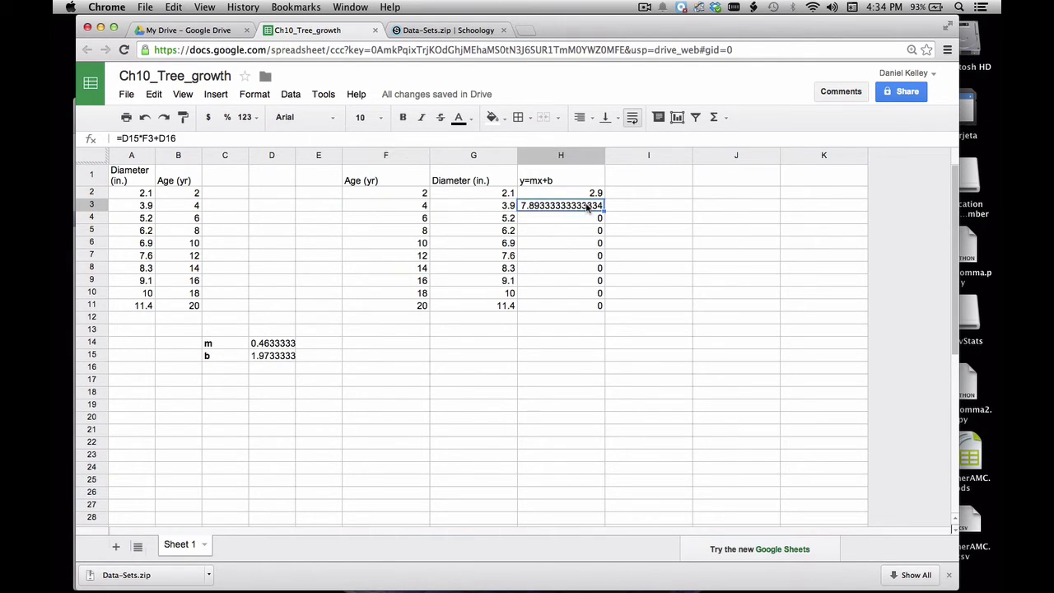
{"action": "left_click", "coordinate": [259, 357]}
{"action": "left_click", "coordinate": [261, 372]}
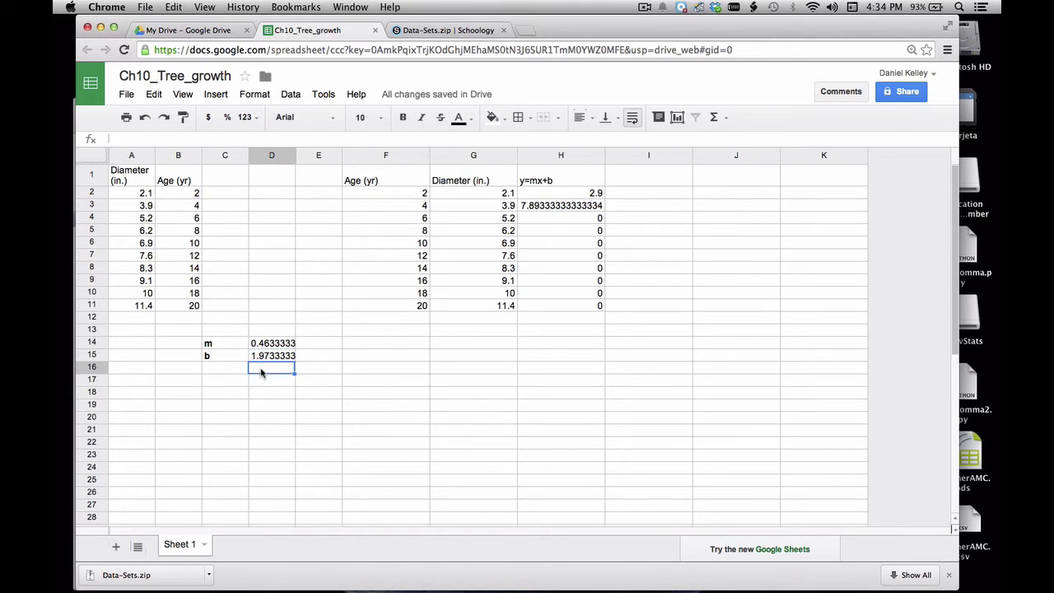
{"action": "left_click", "coordinate": [580, 192]}
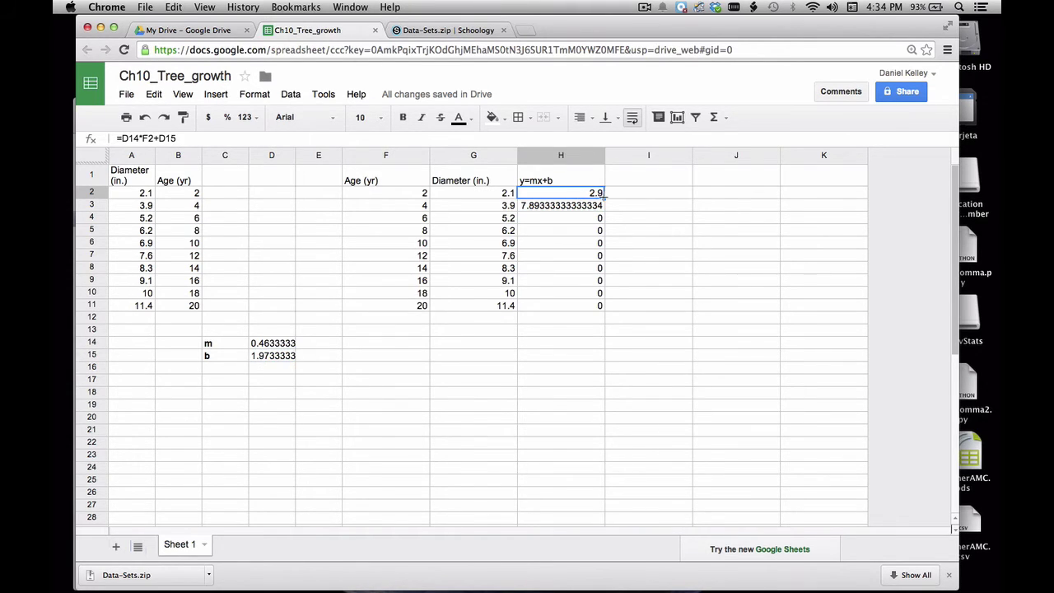
{"action": "left_click_drag", "start_coordinate": [603, 197], "coordinate": [602, 313]}
Step: Delete the incorrect prediction results in H3:H11
{"action": "key", "text": "Down"}
{"action": "left_click", "coordinate": [595, 305], "text": "shift"}
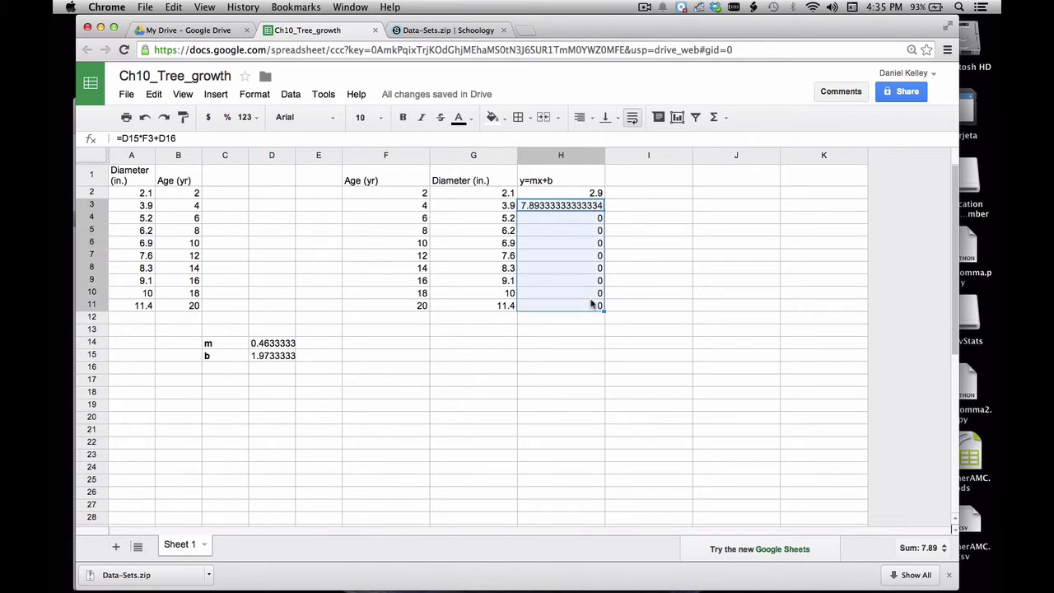
{"action": "key", "text": "Delete"}
Step: Anchor H2 as =D$14*F2+D$15 and fill it down to H11
{"action": "left_click", "coordinate": [581, 193]}
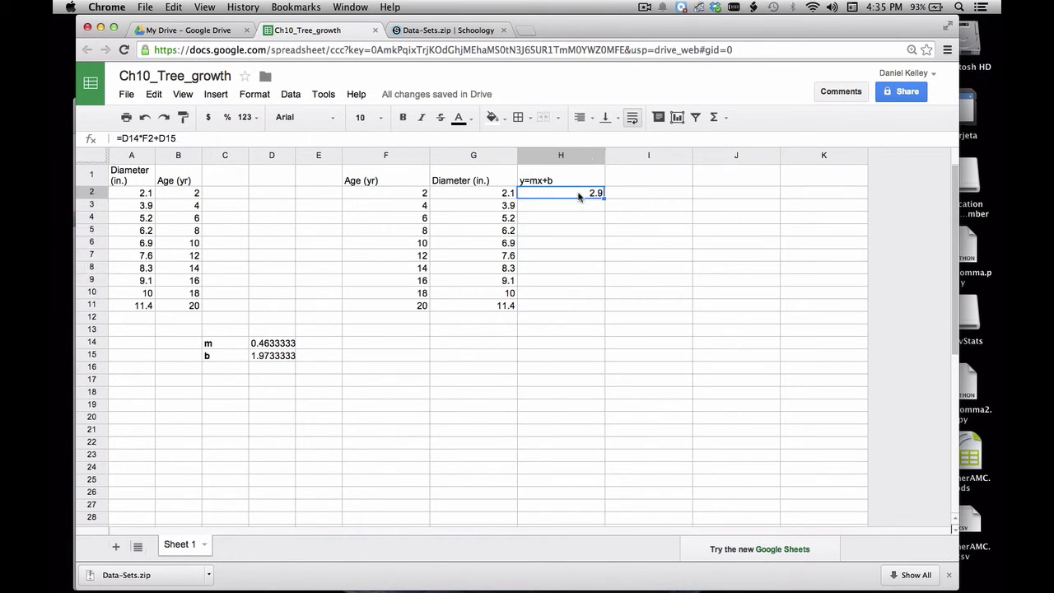
{"action": "left_click", "coordinate": [129, 139]}
{"action": "left_click", "coordinate": [127, 138]}
{"action": "type", "text": "$"}
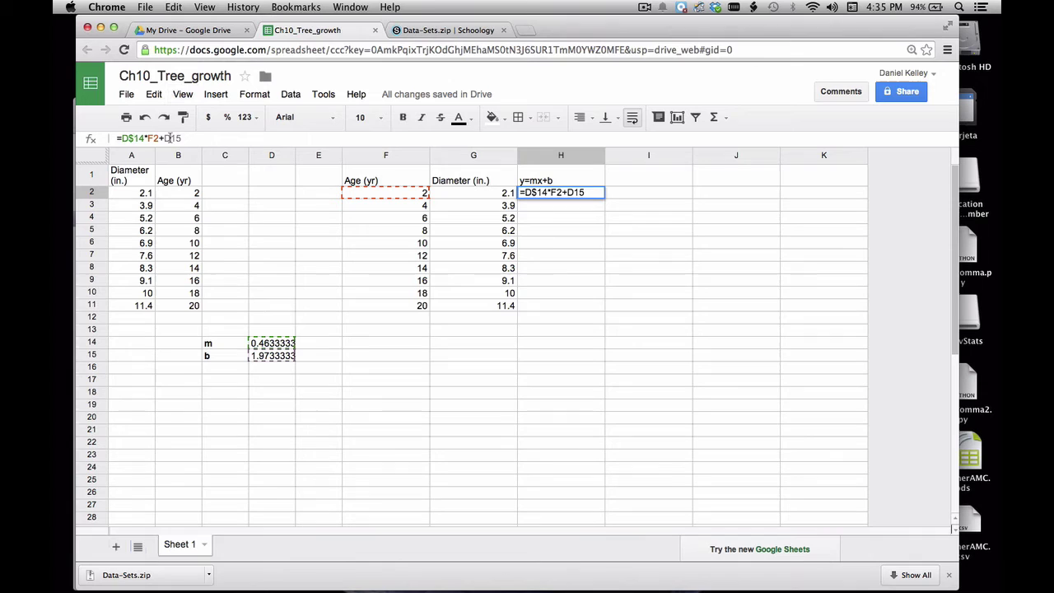
{"action": "left_click", "coordinate": [169, 138]}
{"action": "type", "text": "$"}
{"action": "key", "text": "Return"}
{"action": "left_click", "coordinate": [598, 193]}
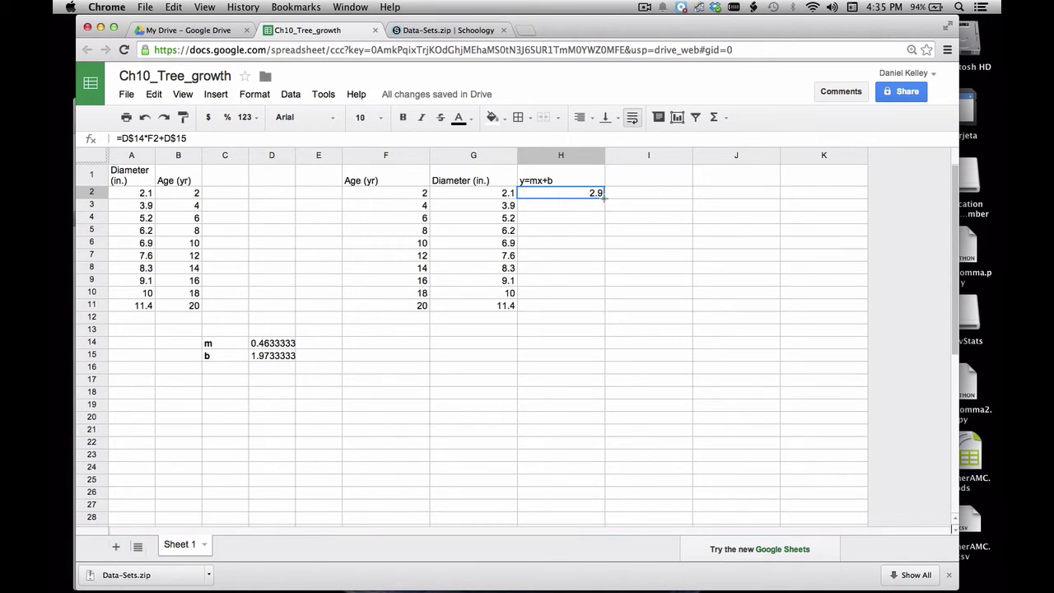
{"action": "left_click_drag", "start_coordinate": [603, 198], "coordinate": [600, 304]}
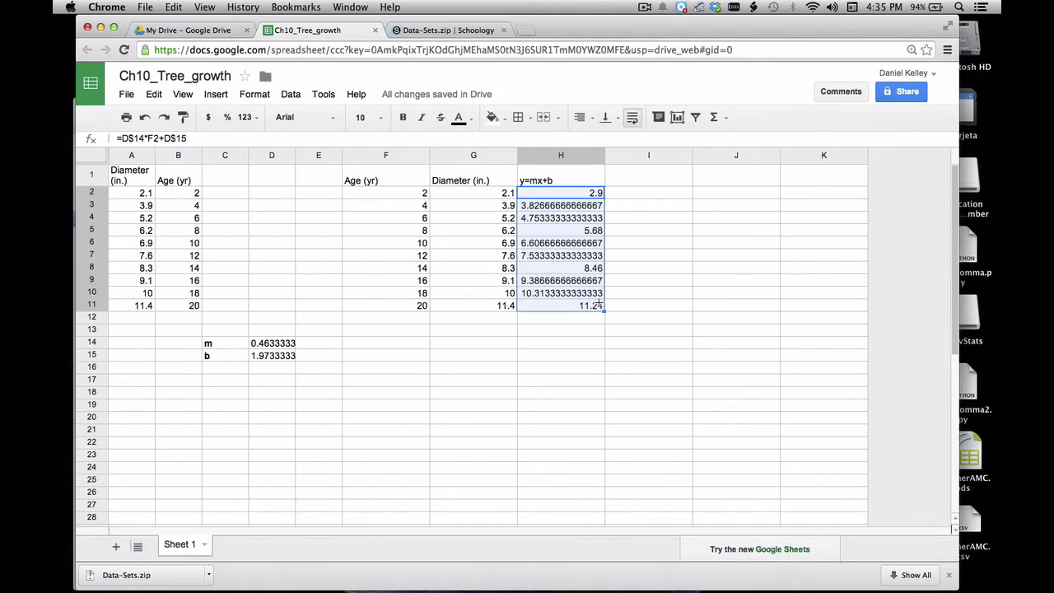
{"action": "left_click", "coordinate": [582, 260]}
{"action": "left_click", "coordinate": [581, 234]}
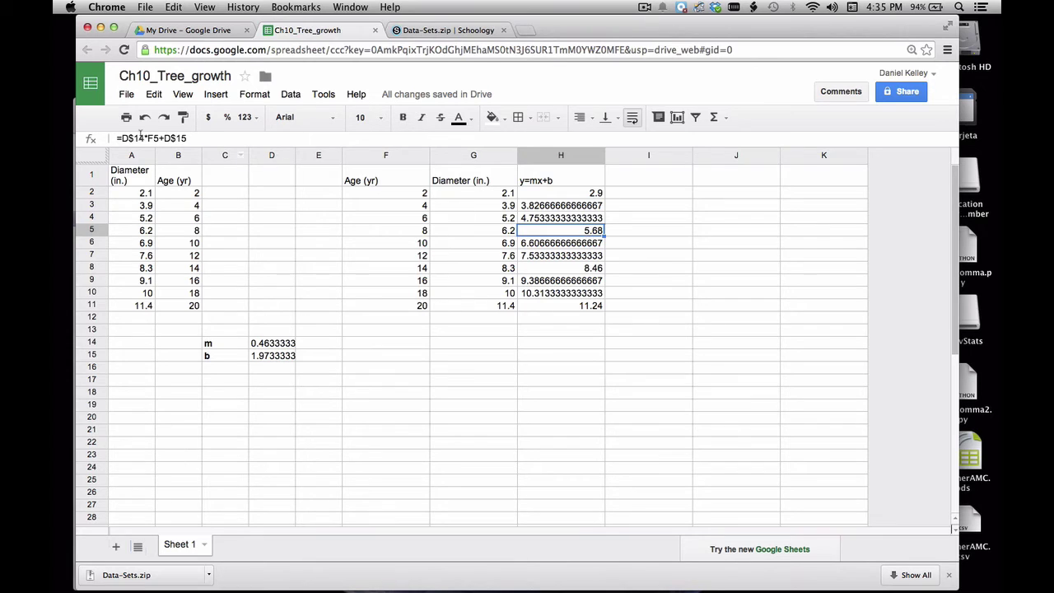
{"action": "left_click", "coordinate": [419, 235]}
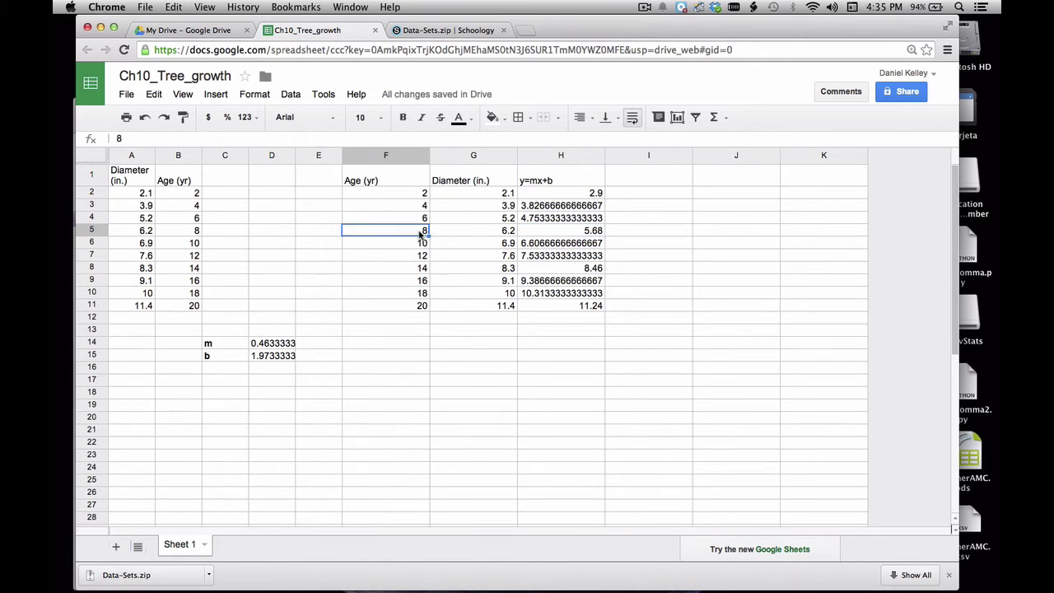
{"action": "left_click", "coordinate": [543, 236]}
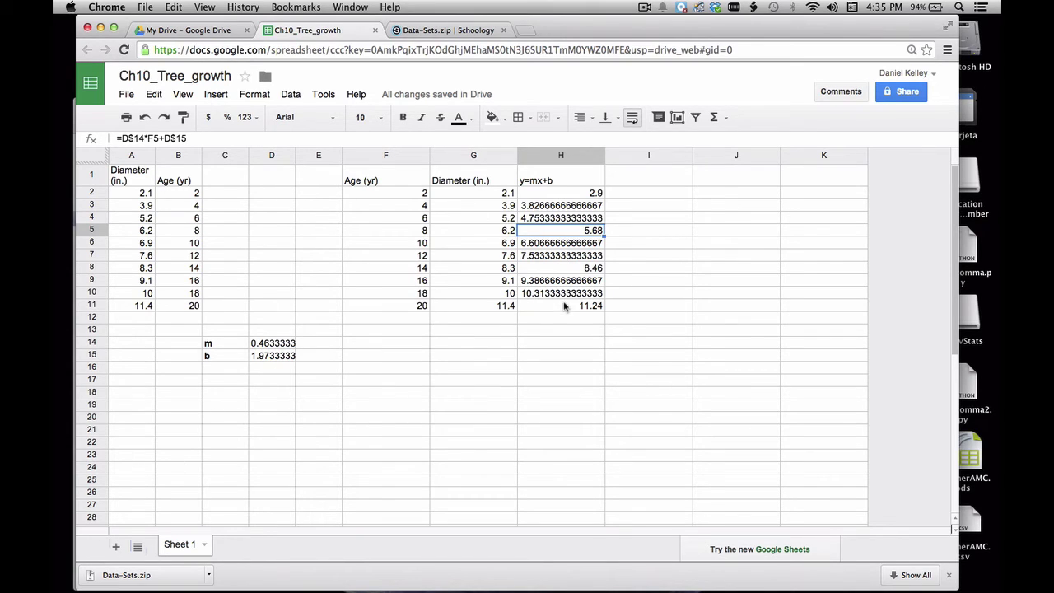
{"action": "left_click", "coordinate": [580, 194]}
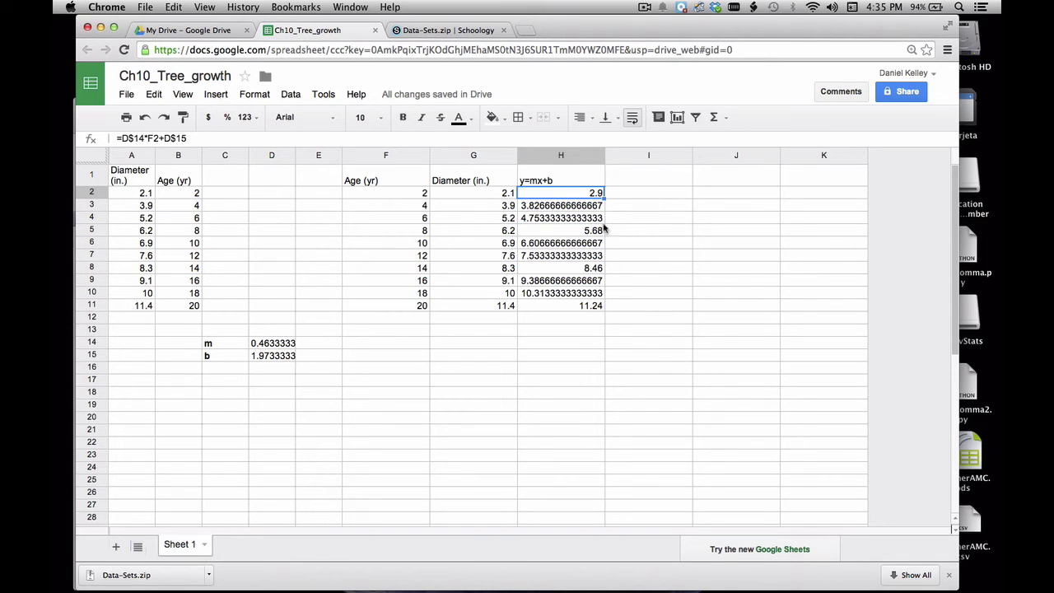
{"action": "left_click", "coordinate": [586, 305], "text": "shift"}
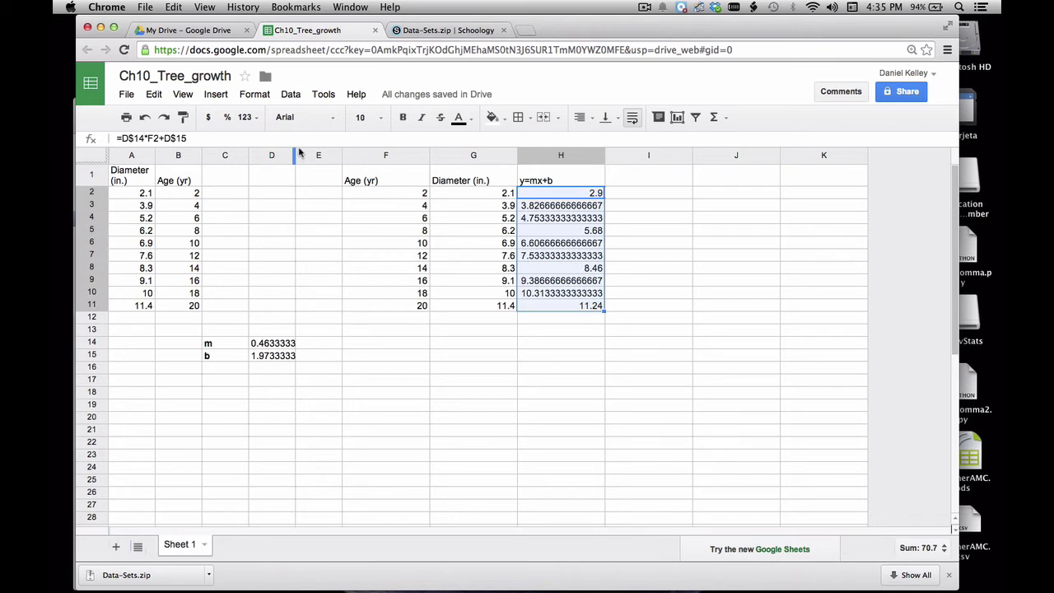
{"action": "left_click", "coordinate": [251, 117]}
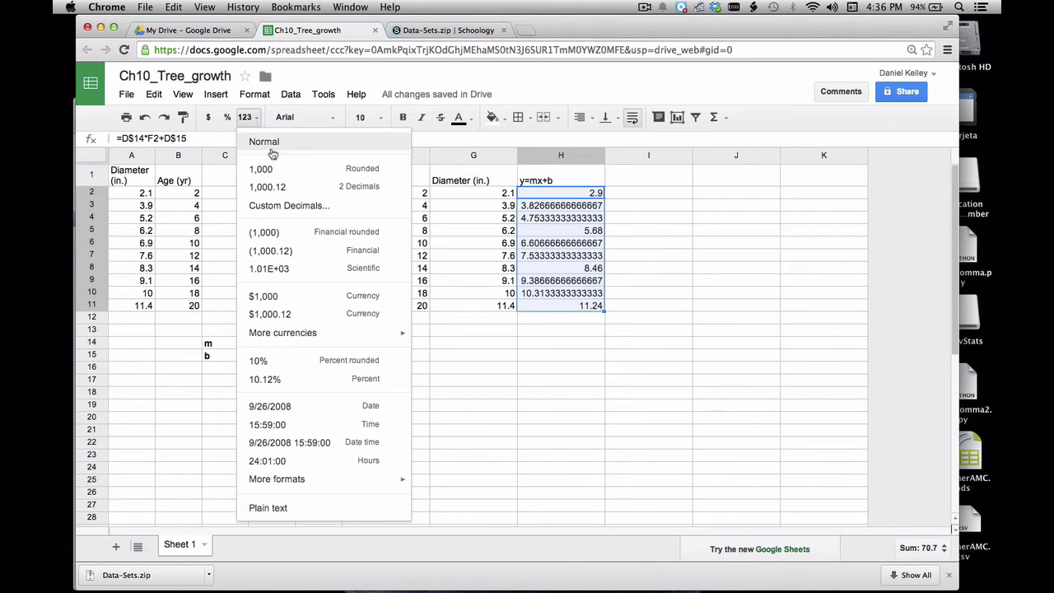
Step: Format the predictions in H2:H11 as 2 decimals, showing 2.90 to 11.24
{"action": "left_click", "coordinate": [277, 188]}
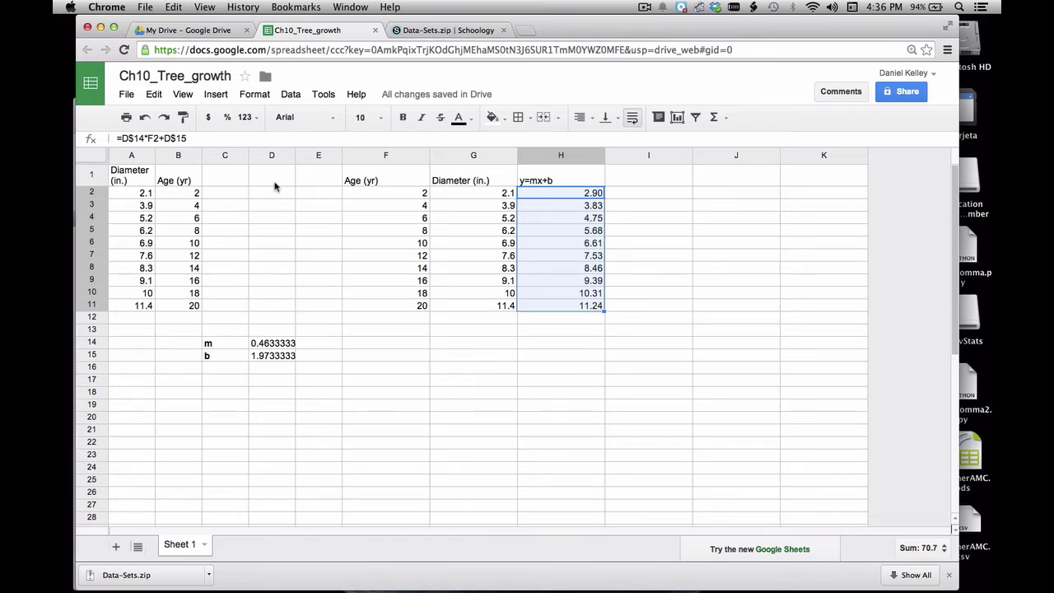
{"action": "left_click", "coordinate": [636, 246]}
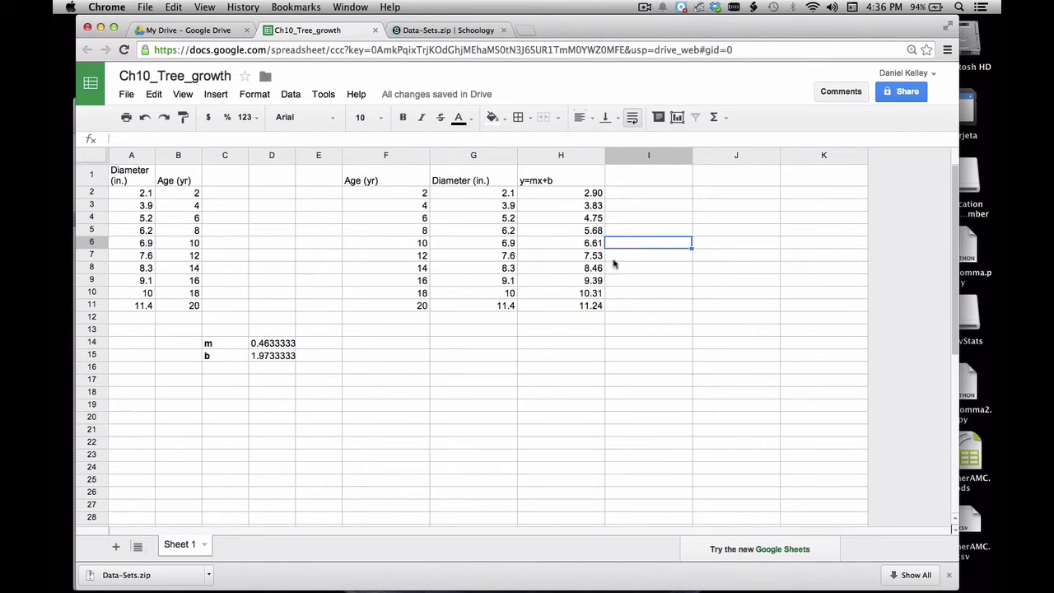
{"action": "left_click", "coordinate": [709, 277]}
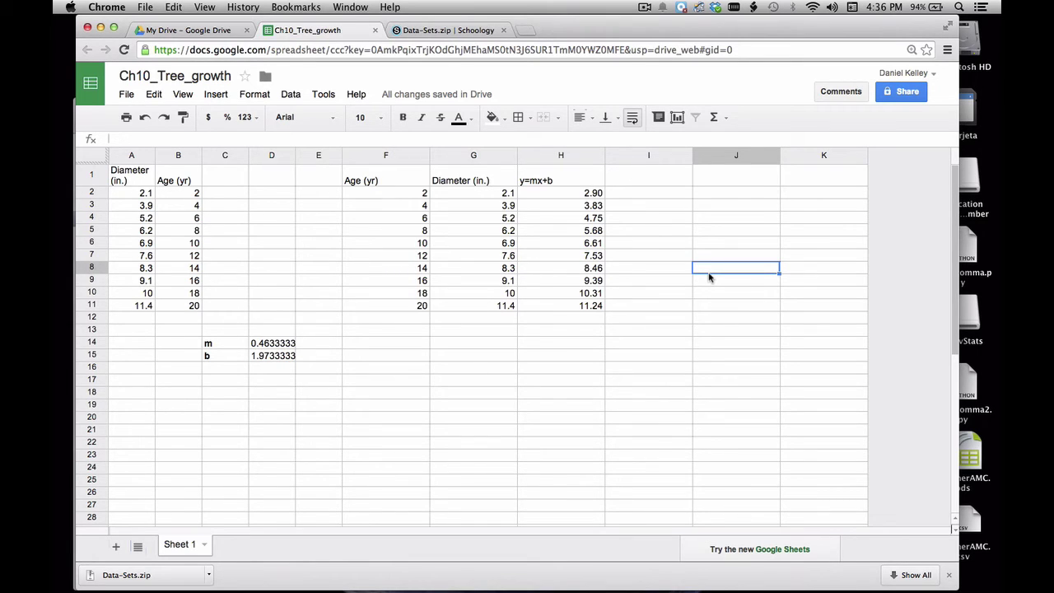
{"action": "left_click", "coordinate": [383, 182]}
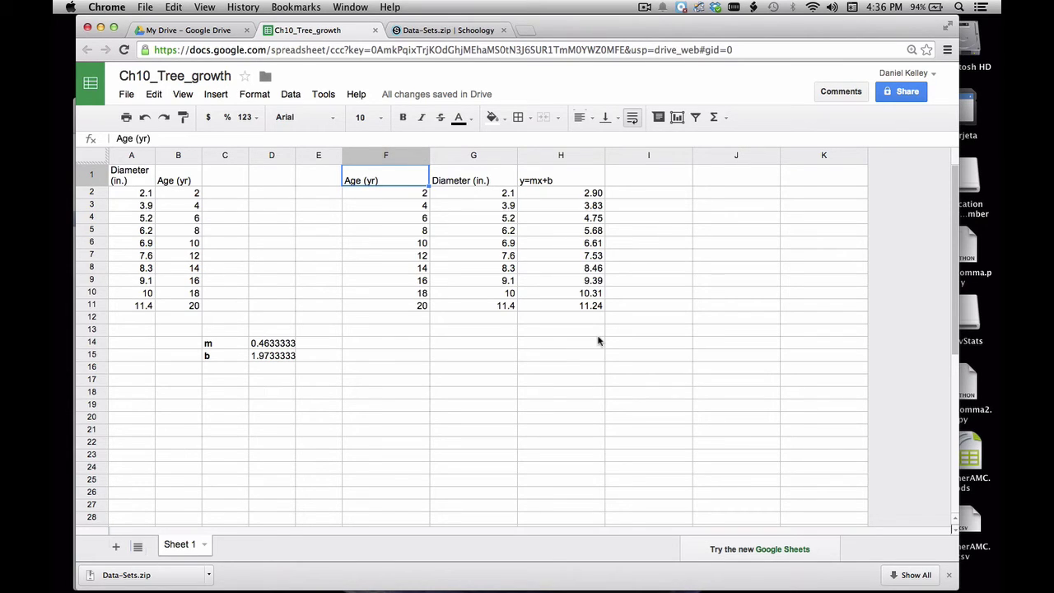
Step: Replace the H1 header y=mx+b with the fitted equation y=.46x+1.97
{"action": "double_click", "coordinate": [543, 183]}
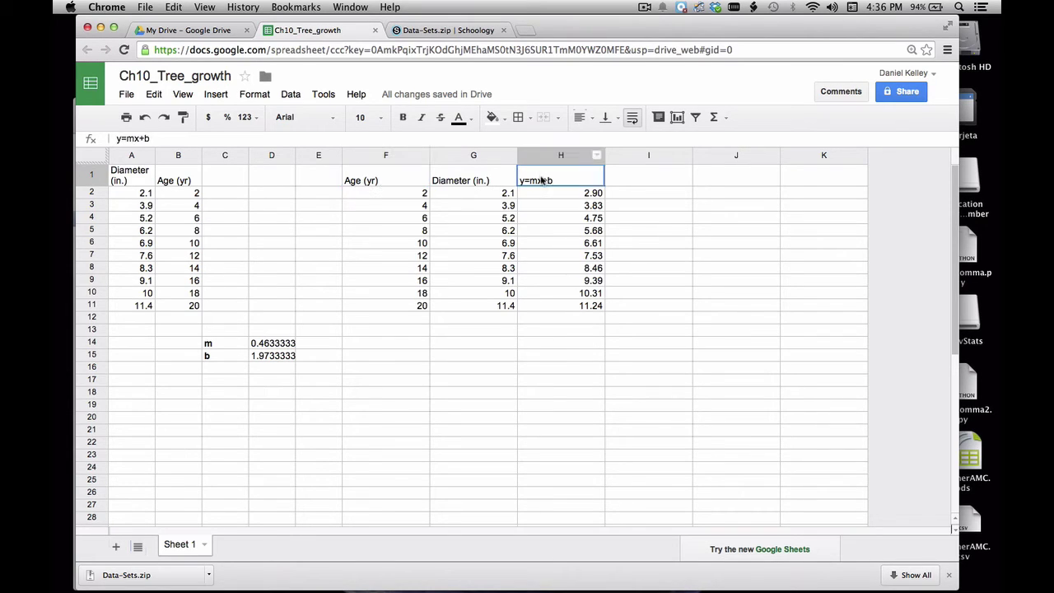
{"action": "key", "text": "super+a"}
{"action": "type", "text": "re"}
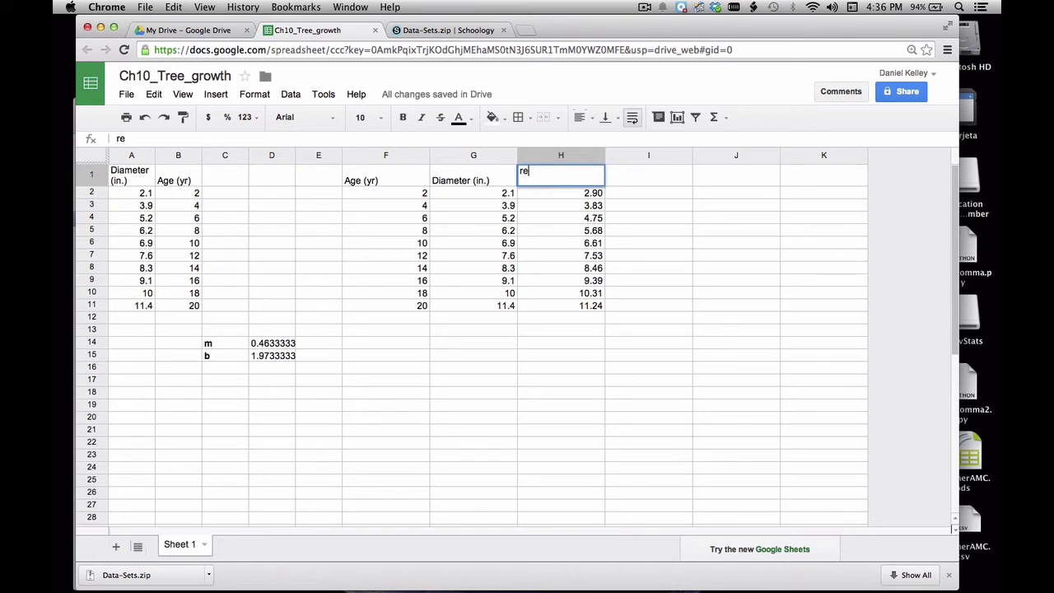
{"action": "type", "text": "gression"}
{"action": "key", "text": "Return"}
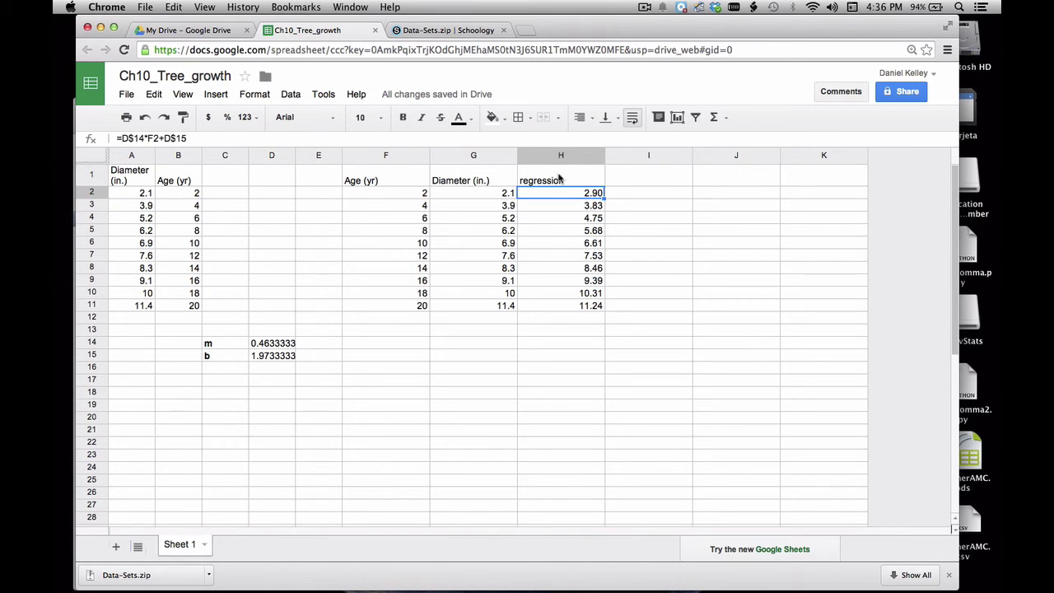
{"action": "double_click", "coordinate": [556, 180]}
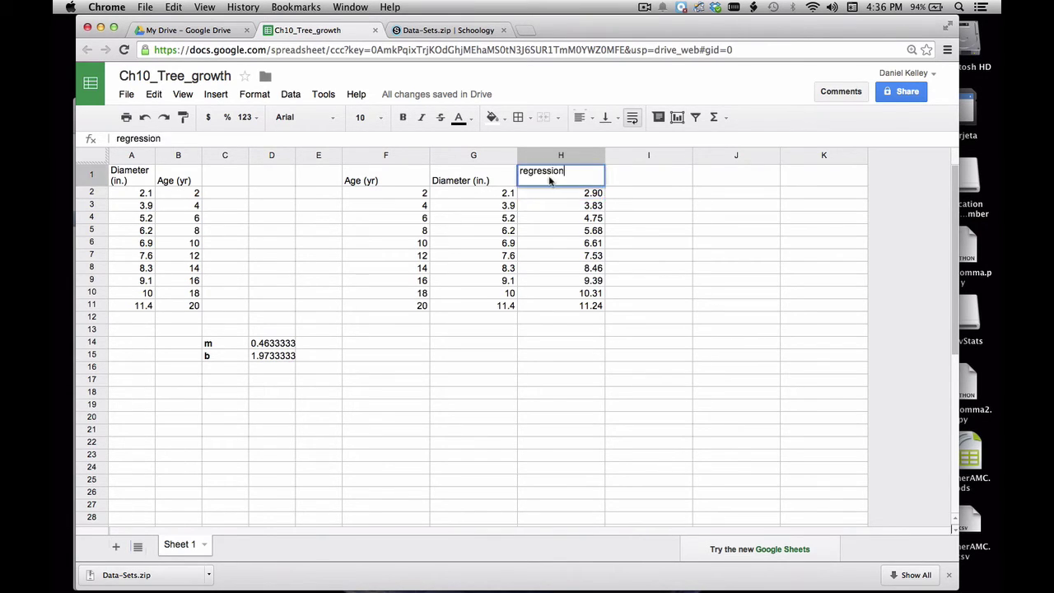
{"action": "left_click_drag", "start_coordinate": [572, 172], "coordinate": [524, 171]}
{"action": "type", "text": "y=.46x+1.97"}
{"action": "key", "text": "Return"}
Step: Insert a plain scatter chart of the F1:H11 age, diameter and prediction data
{"action": "left_click", "coordinate": [343, 180]}
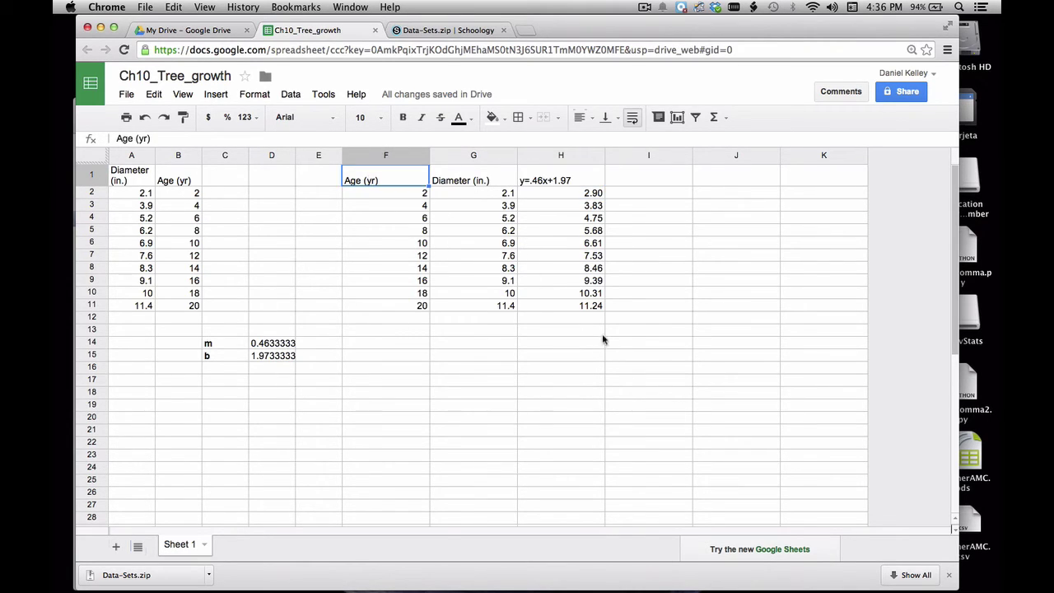
{"action": "left_click", "coordinate": [579, 306], "text": "shift"}
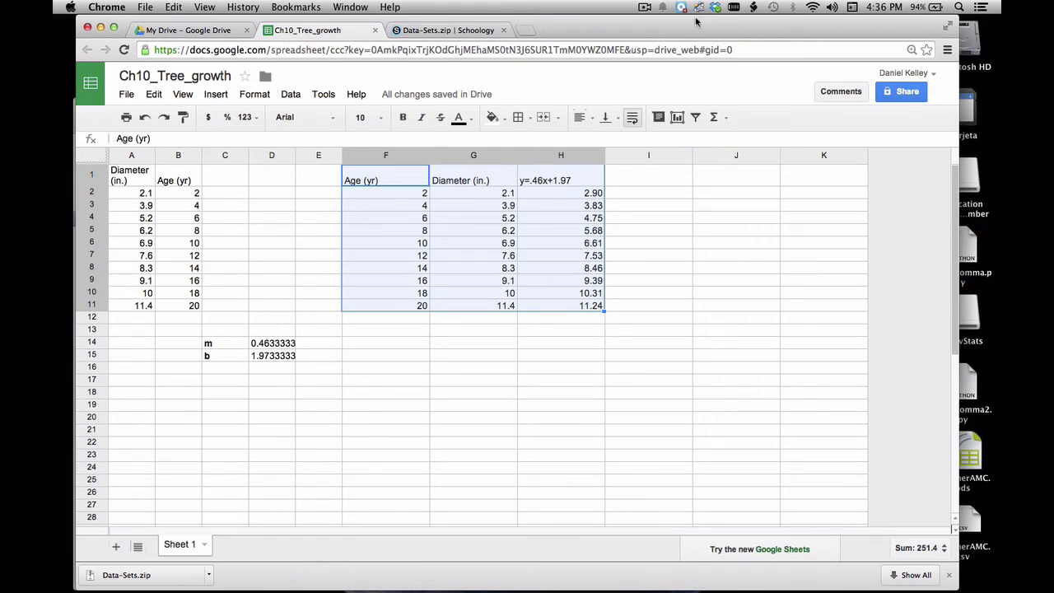
{"action": "left_click", "coordinate": [677, 117]}
{"action": "left_click", "coordinate": [259, 183]}
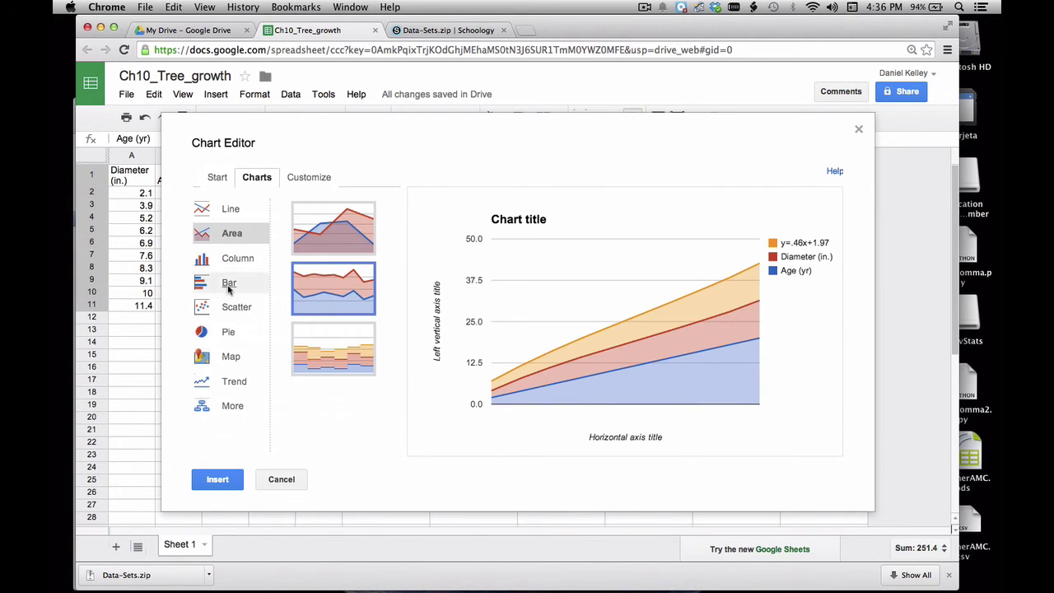
{"action": "left_click", "coordinate": [236, 306]}
{"action": "left_click", "coordinate": [315, 235]}
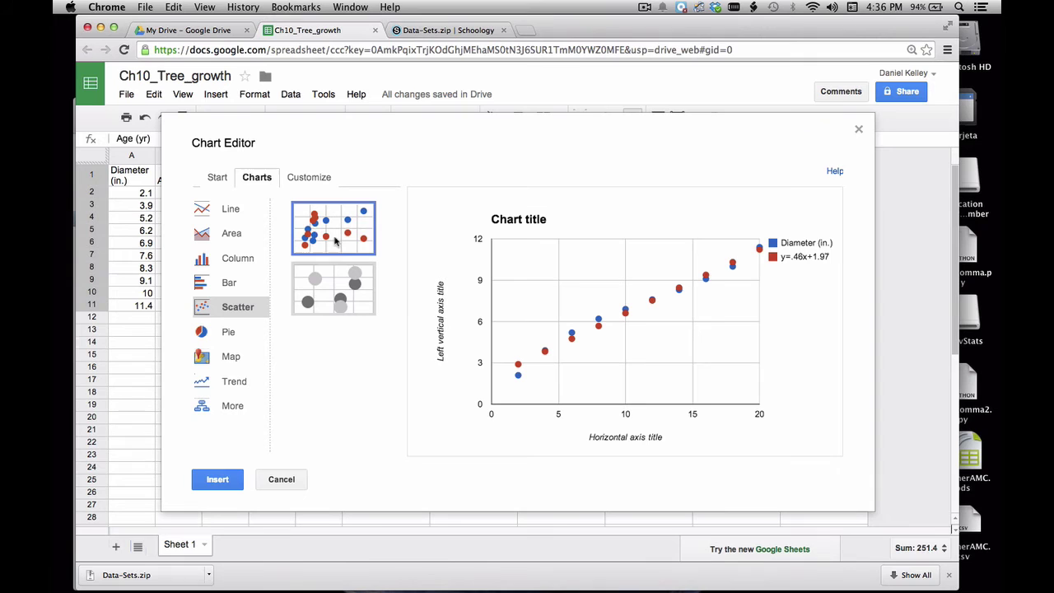
{"action": "left_click", "coordinate": [218, 480]}
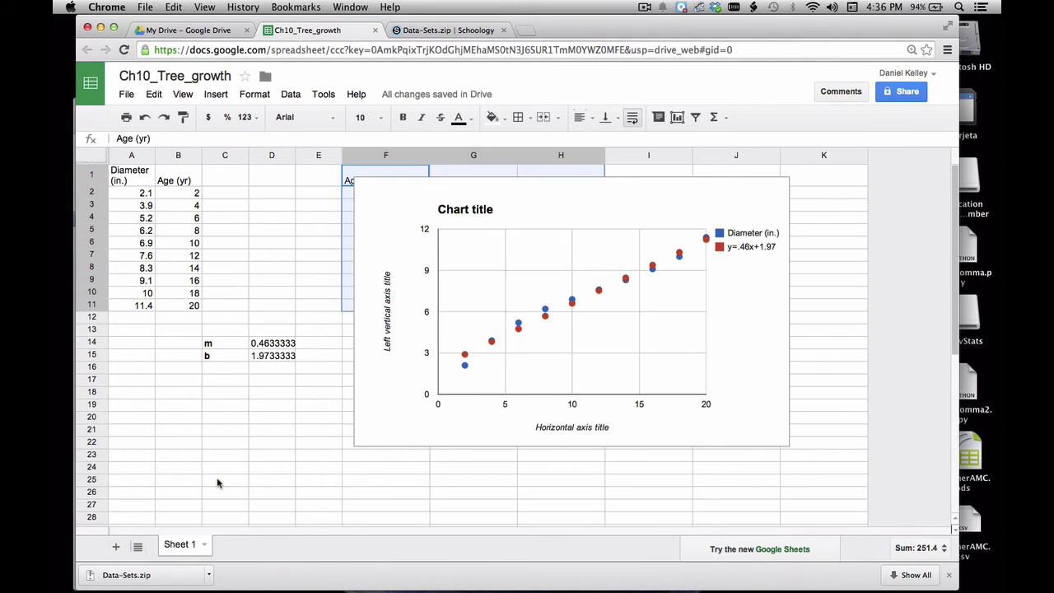
Step: Move the scatter chart below the data table near row 16
{"action": "left_click_drag", "start_coordinate": [655, 173], "coordinate": [402, 376]}
{"action": "scroll", "coordinate": [637, 367], "scroll_direction": "down", "scroll_amount": 10}
{"action": "scroll", "coordinate": [637, 367], "scroll_direction": "up", "scroll_amount": 5}
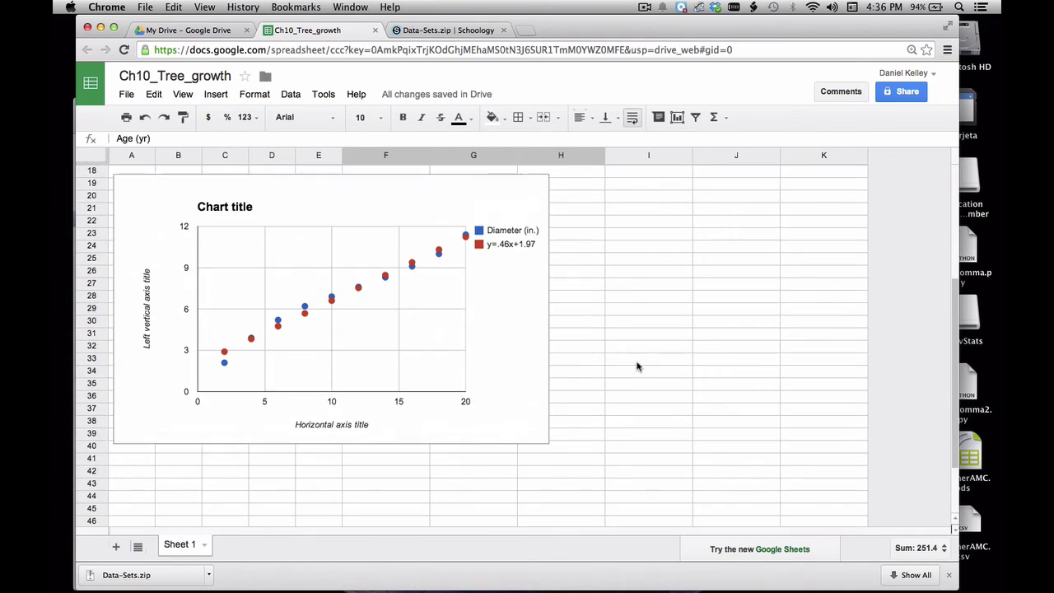
Step: Title the scatter chart Tree Growth
{"action": "left_click", "coordinate": [247, 258]}
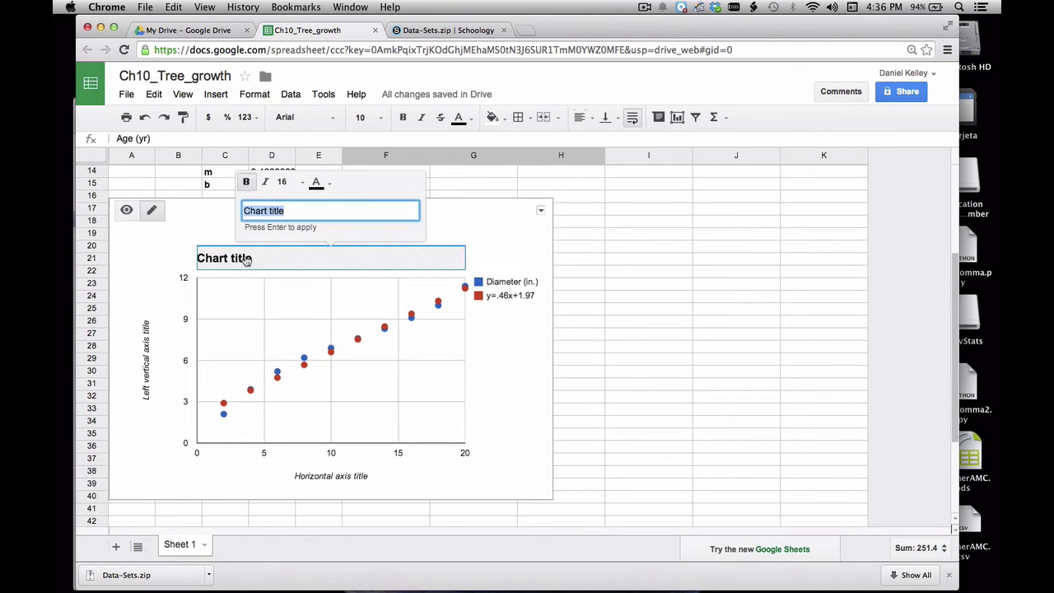
{"action": "type", "text": "Tree Growth"}
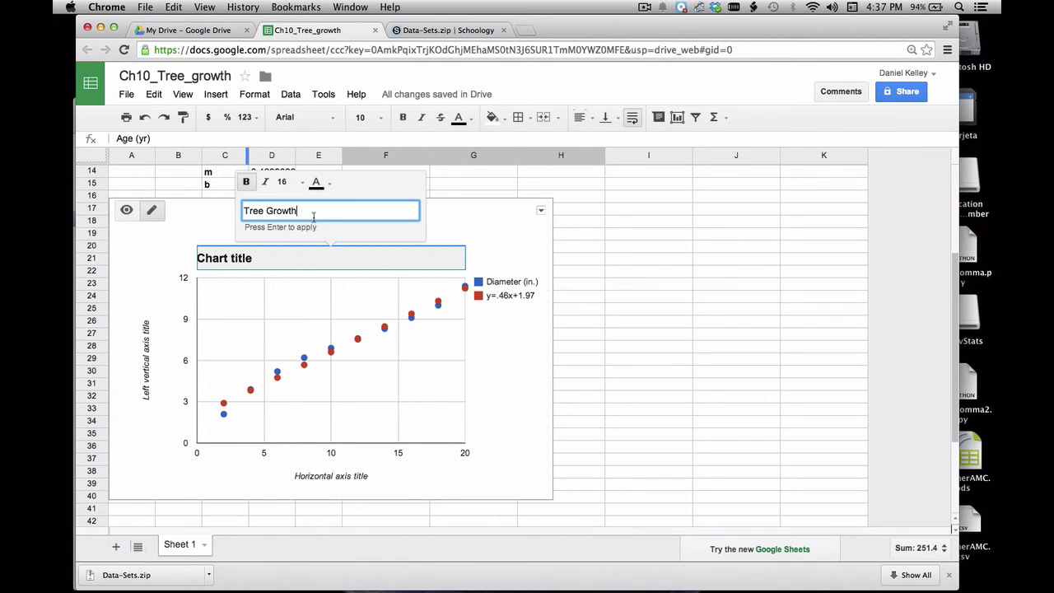
{"action": "left_click", "coordinate": [506, 238]}
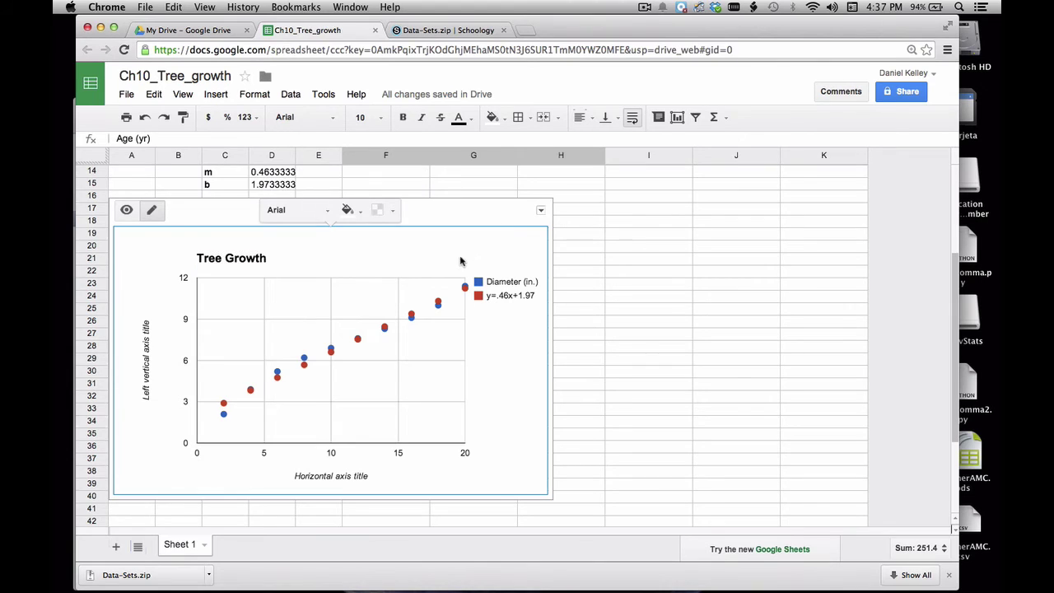
Step: Label the horizontal axis Age (yr) and the vertical axis Diameter (in)
{"action": "left_click", "coordinate": [332, 481]}
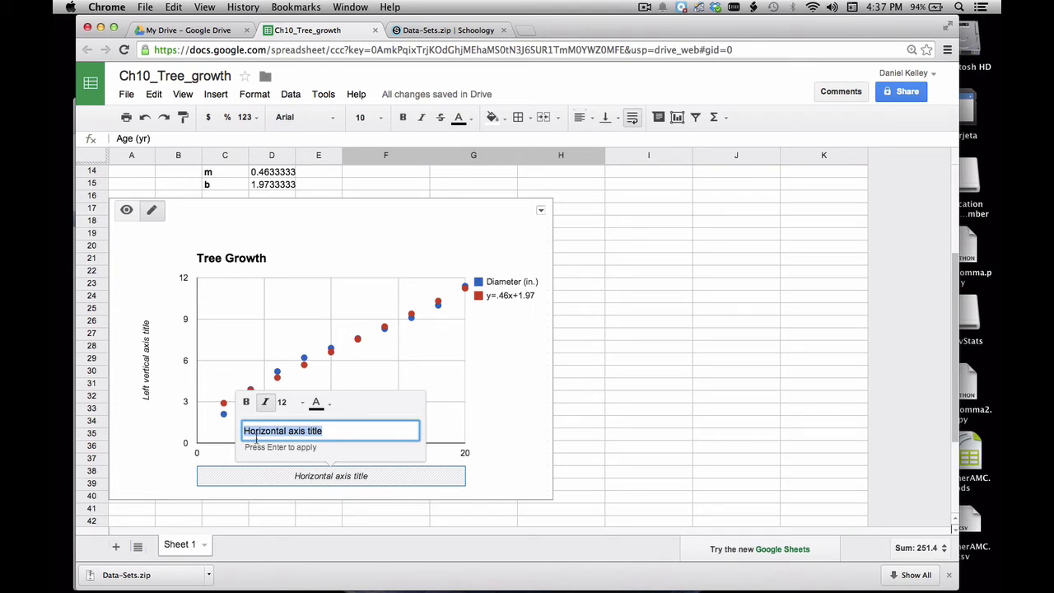
{"action": "type", "text": "Ag"}
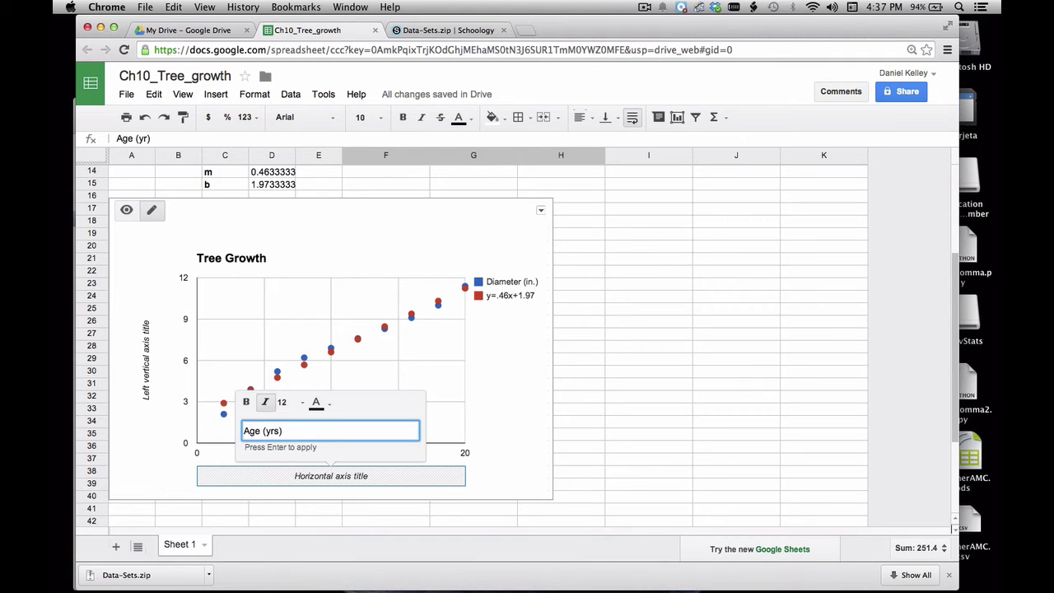
{"action": "type", "text": "e (yr)"}
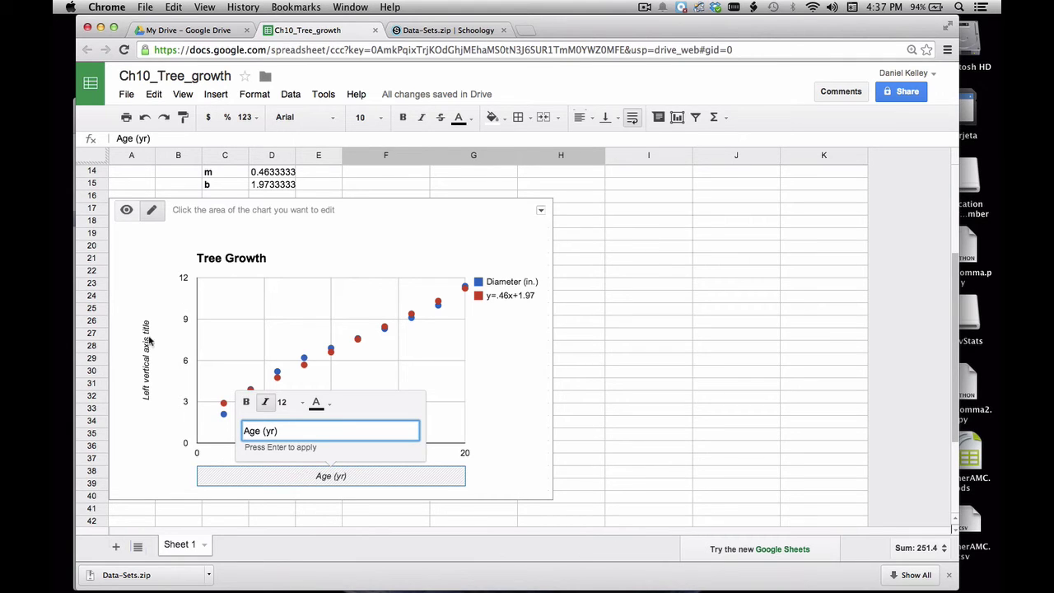
{"action": "left_click", "coordinate": [146, 364]}
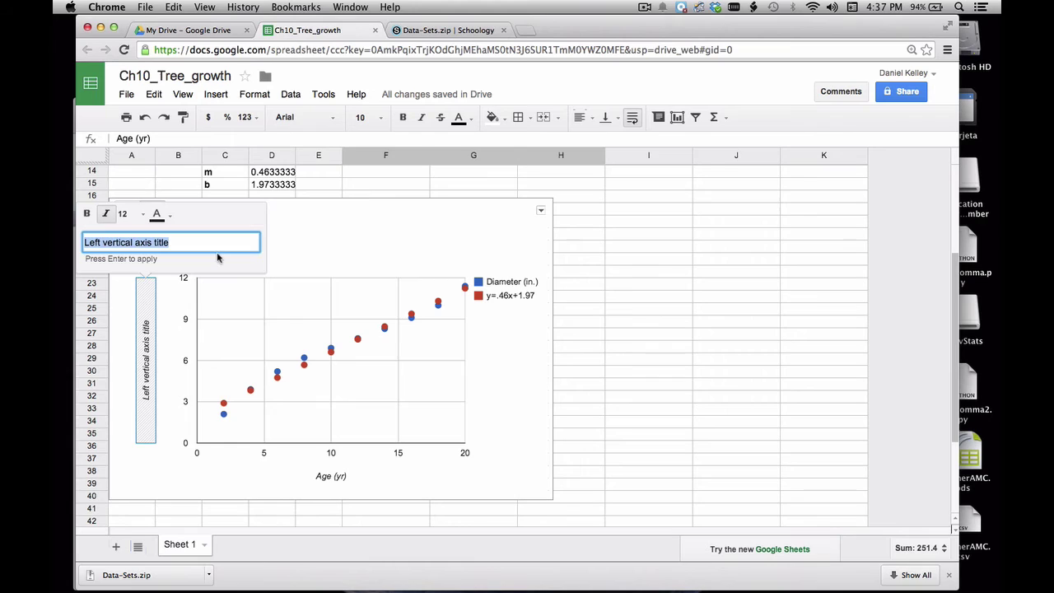
{"action": "type", "text": "Diameter"}
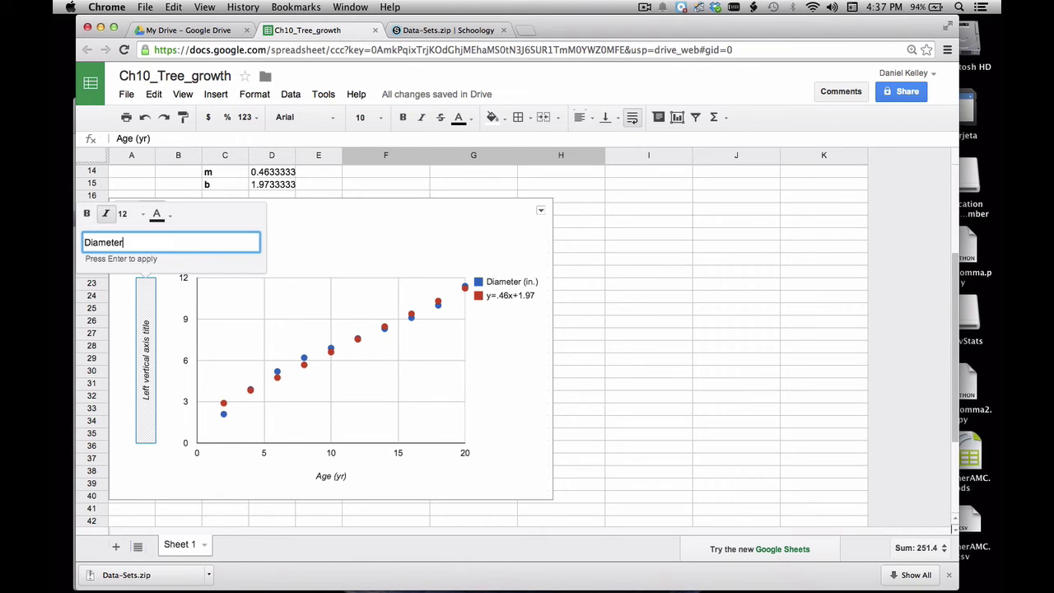
{"action": "type", "text": " (in)"}
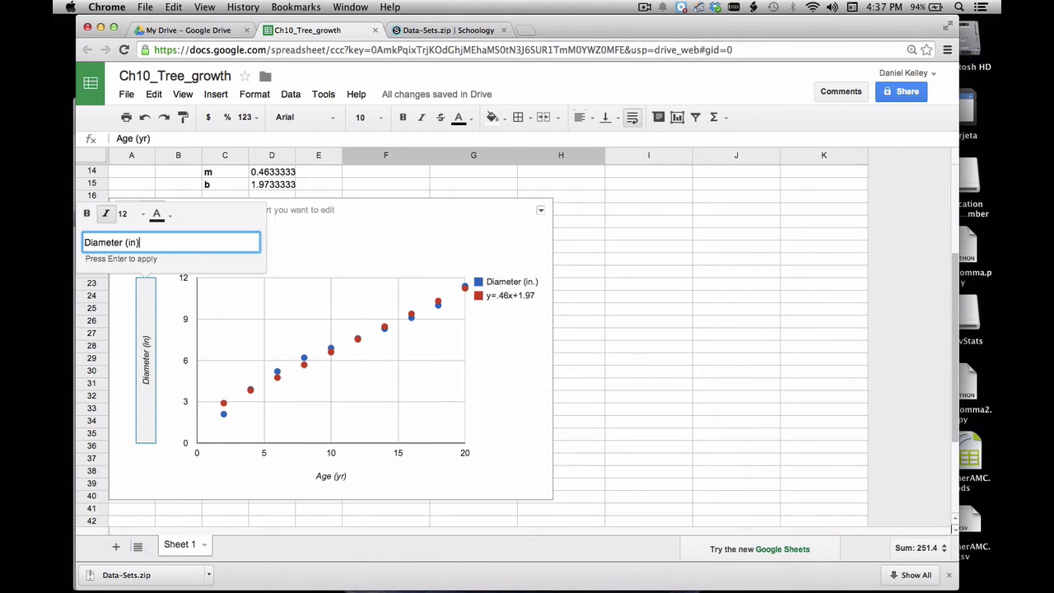
{"action": "key", "text": "Return"}
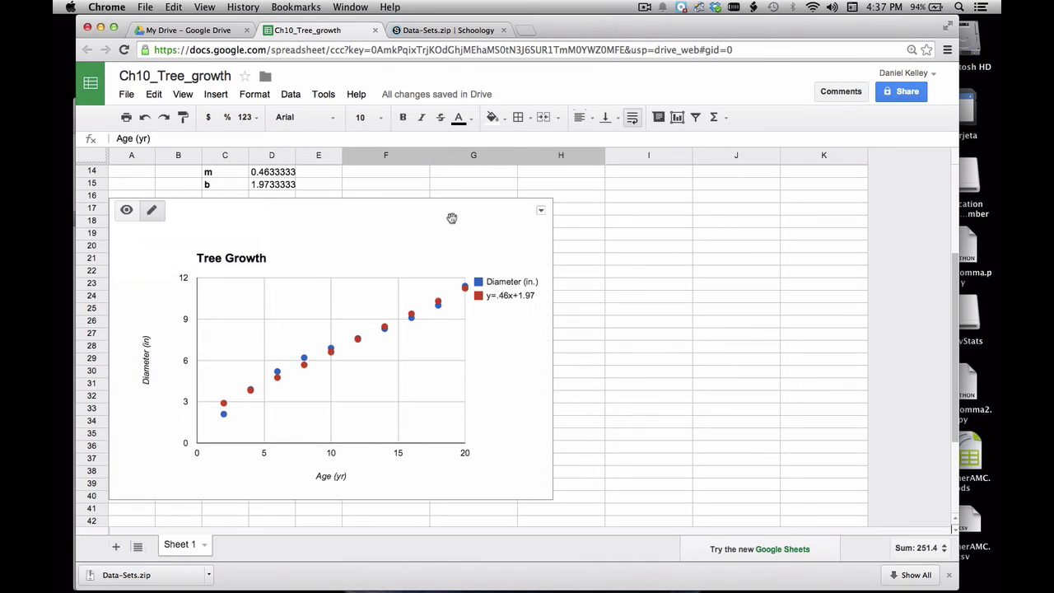
{"action": "left_click_drag", "start_coordinate": [443, 216], "coordinate": [563, 219]}
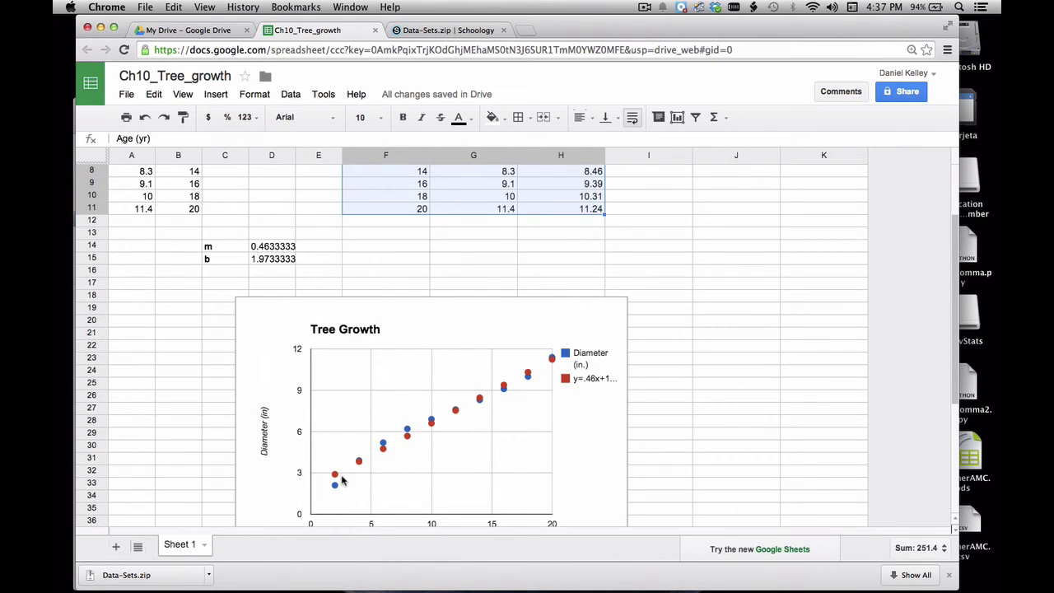
{"action": "scroll", "coordinate": [496, 399], "scroll_direction": "up", "scroll_amount": 3}
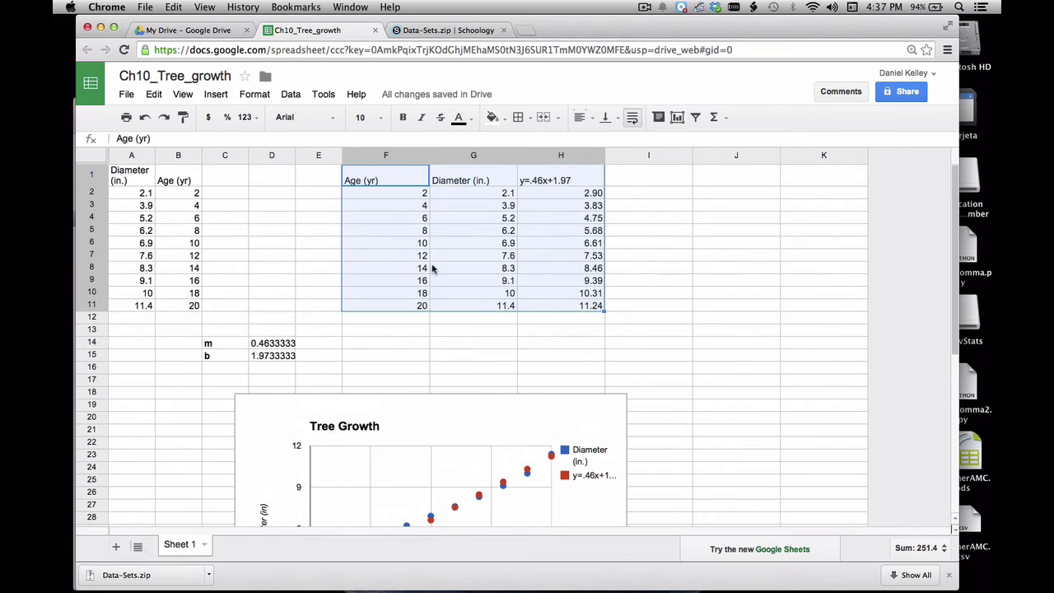
{"action": "left_click", "coordinate": [408, 202]}
{"action": "left_click", "coordinate": [412, 194]}
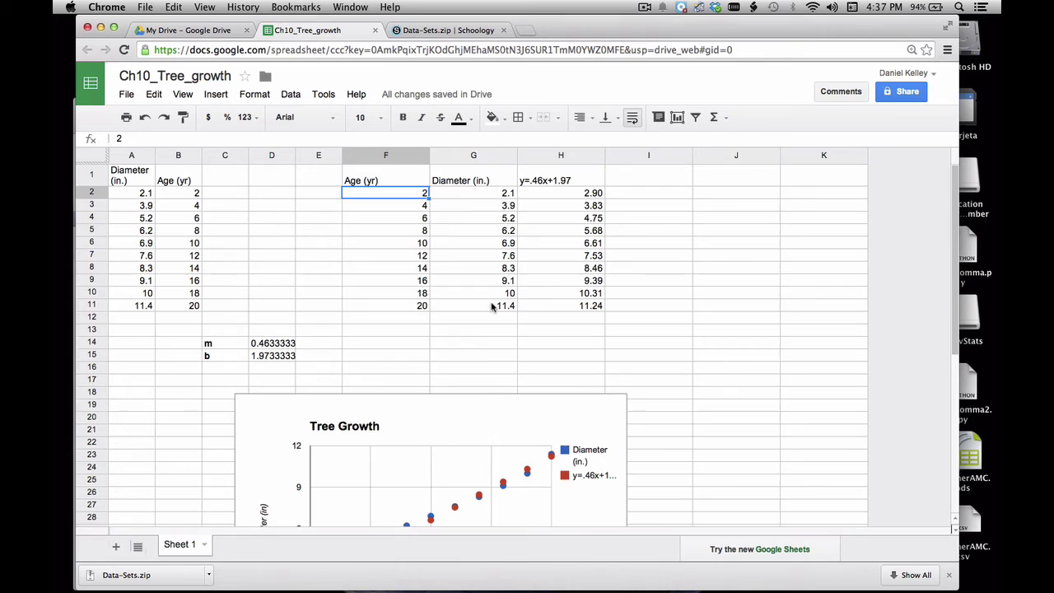
{"action": "left_click", "coordinate": [491, 306], "text": "shift"}
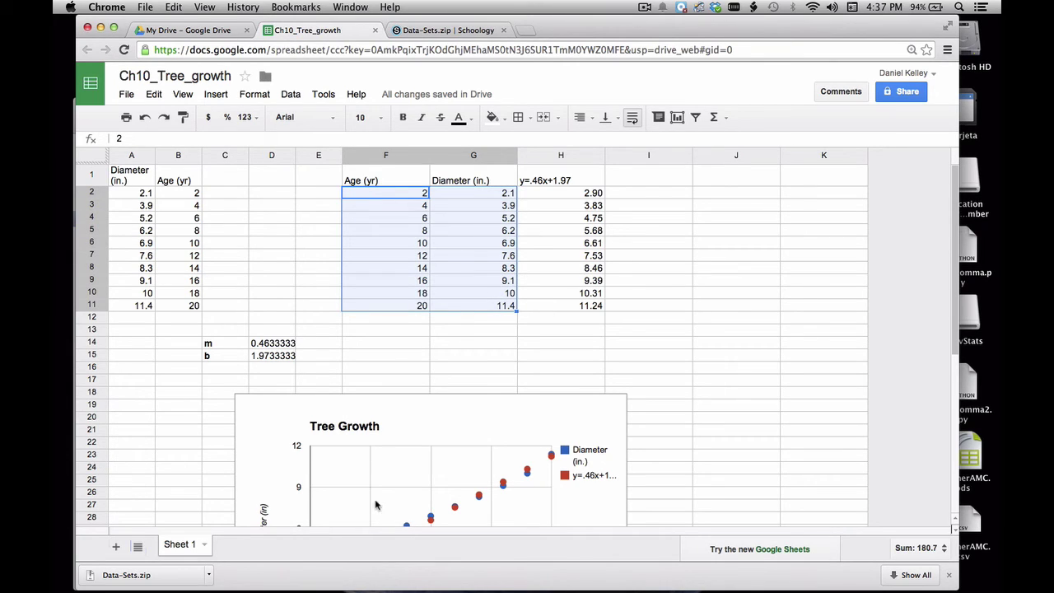
{"action": "left_click", "coordinate": [397, 218]}
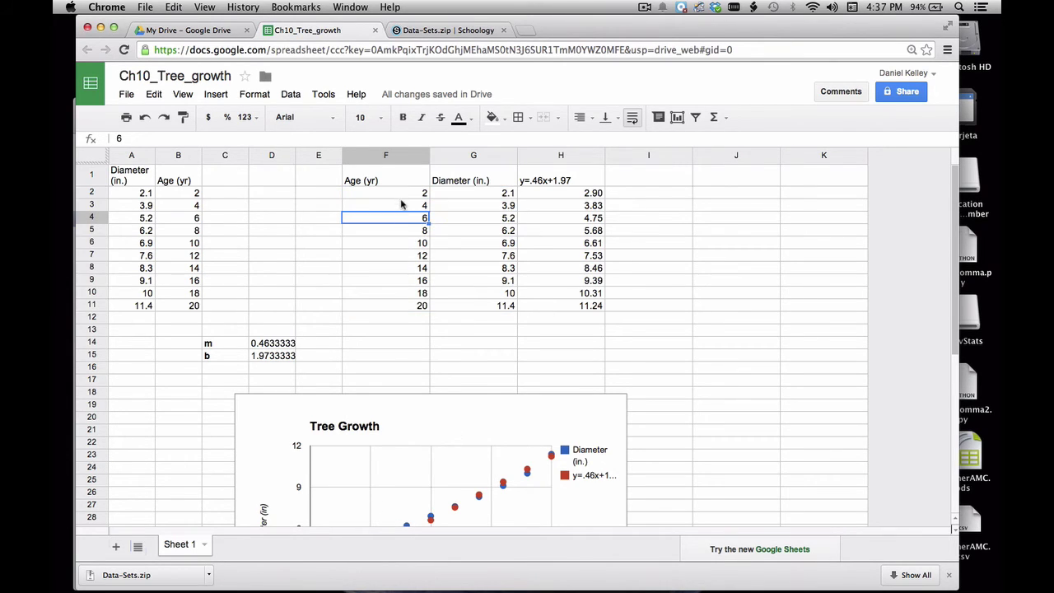
{"action": "left_click", "coordinate": [497, 195]}
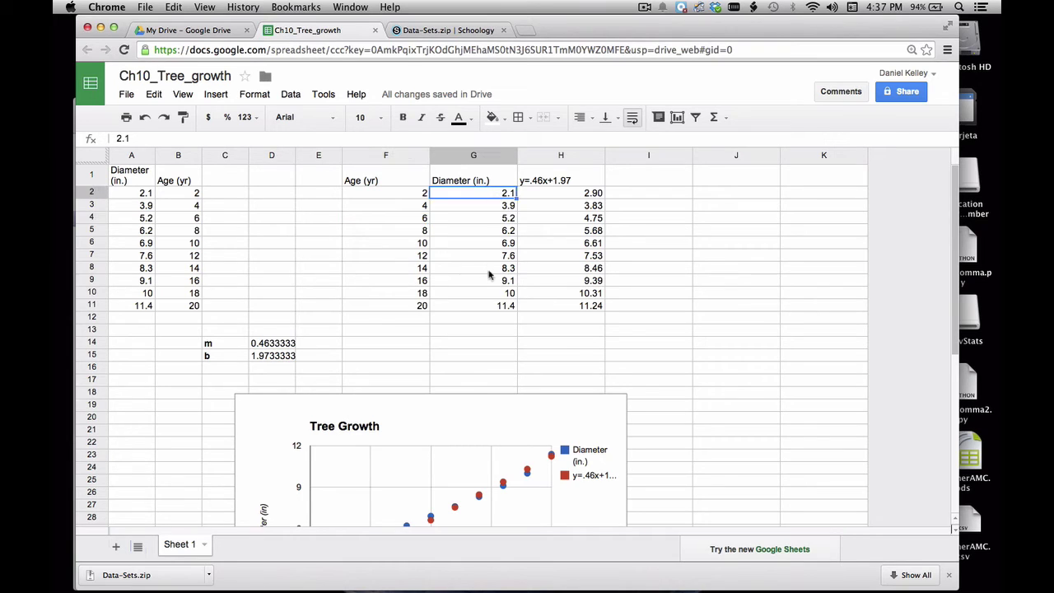
{"action": "left_click", "coordinate": [492, 305], "text": "shift"}
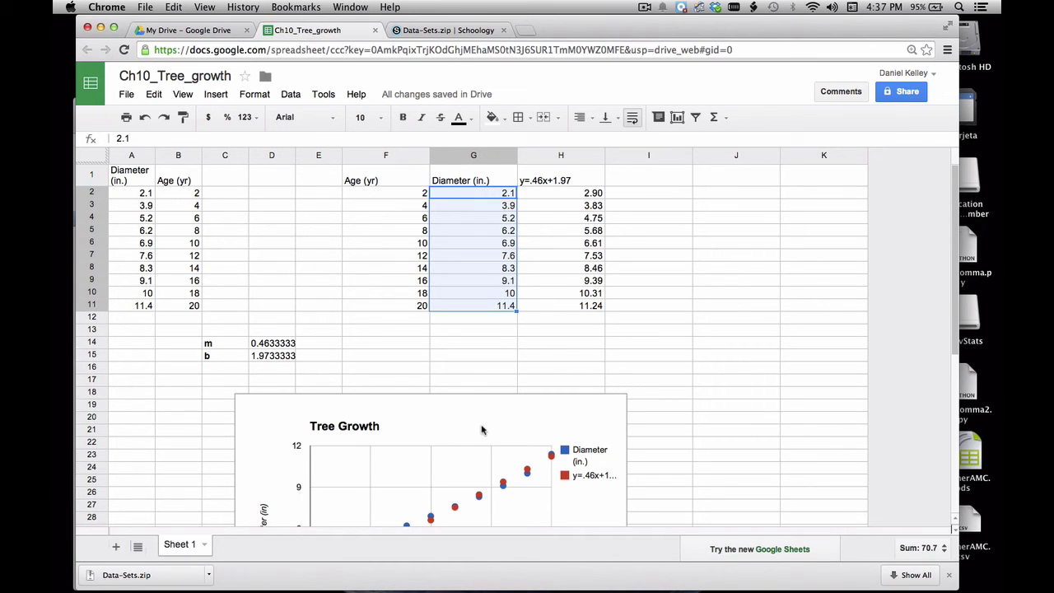
{"action": "scroll", "coordinate": [445, 496], "scroll_direction": "down", "scroll_amount": 1}
{"action": "scroll", "coordinate": [445, 497], "scroll_direction": "up", "scroll_amount": 1}
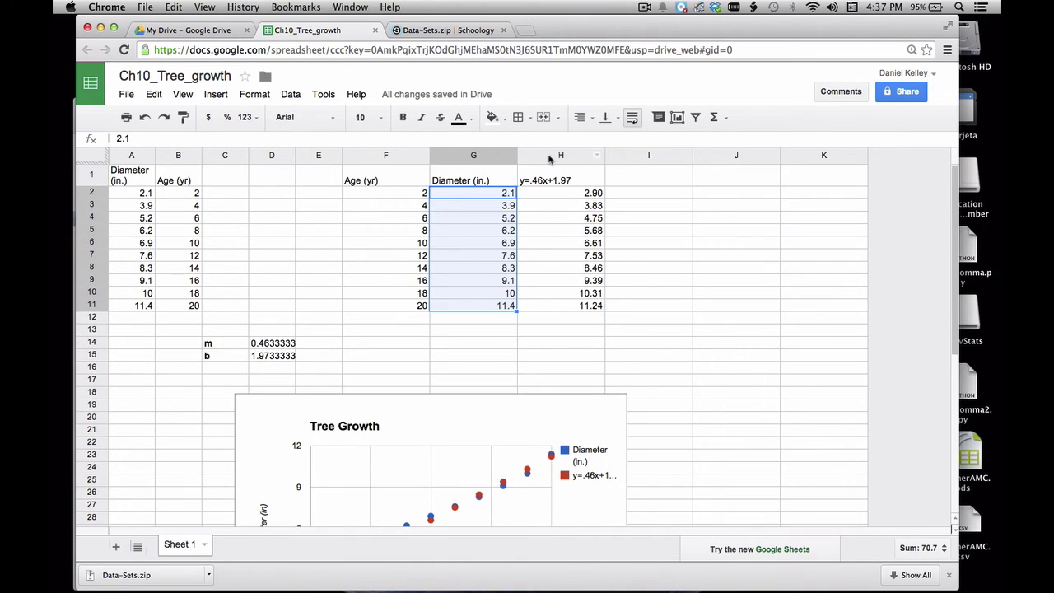
{"action": "left_click", "coordinate": [554, 196]}
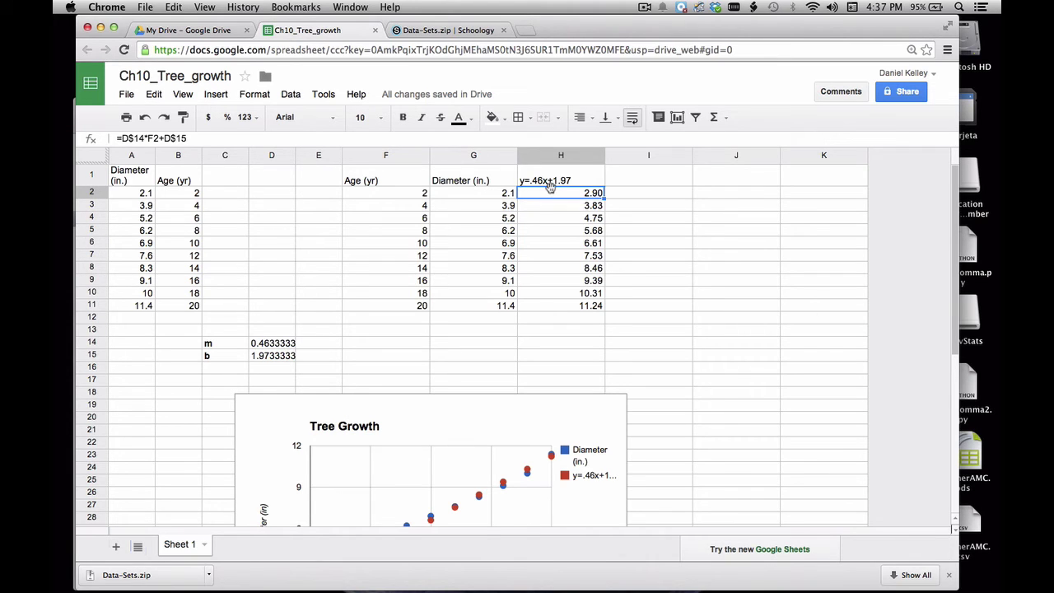
{"action": "scroll", "coordinate": [530, 445], "scroll_direction": "down", "scroll_amount": 2}
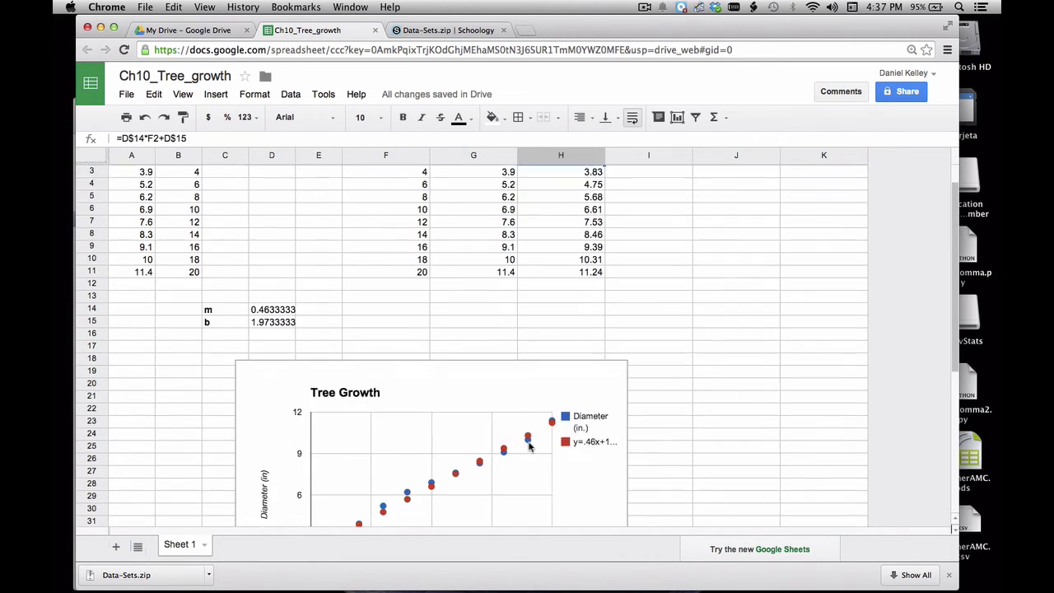
{"action": "scroll", "coordinate": [530, 446], "scroll_direction": "down", "scroll_amount": 5}
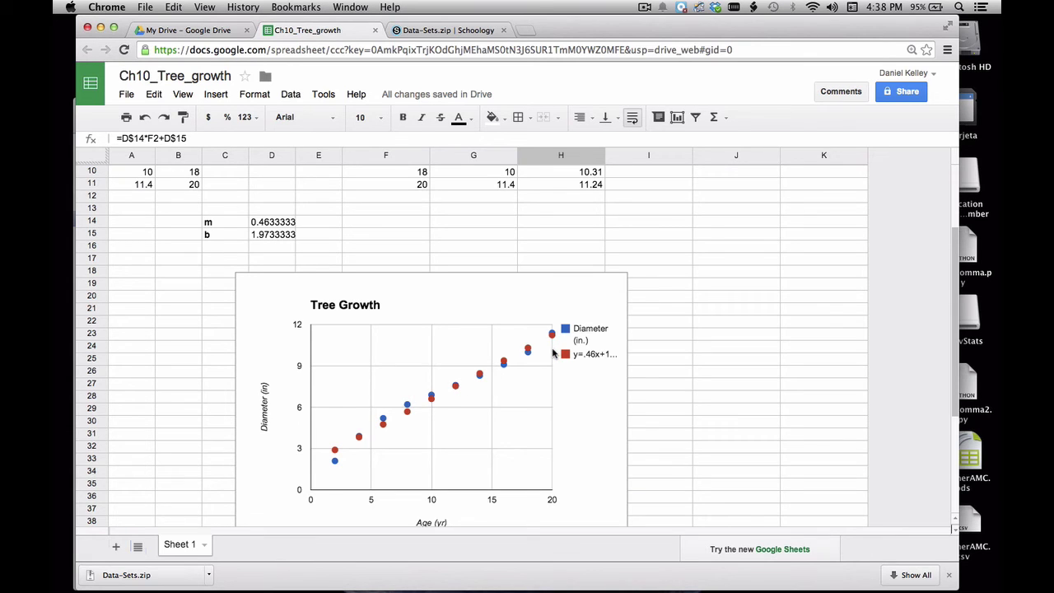
{"action": "scroll", "coordinate": [553, 353], "scroll_direction": "up", "scroll_amount": 3}
Step: Enter the heading res=obs-pred in J1, removing a stray extra letter
{"action": "left_click", "coordinate": [723, 183]}
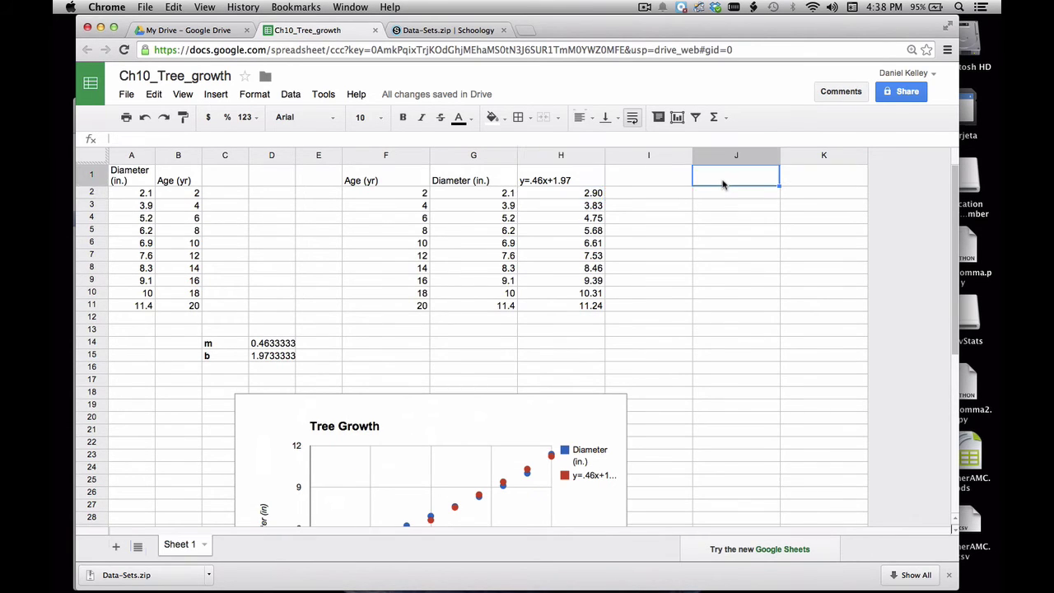
{"action": "type", "text": "res"}
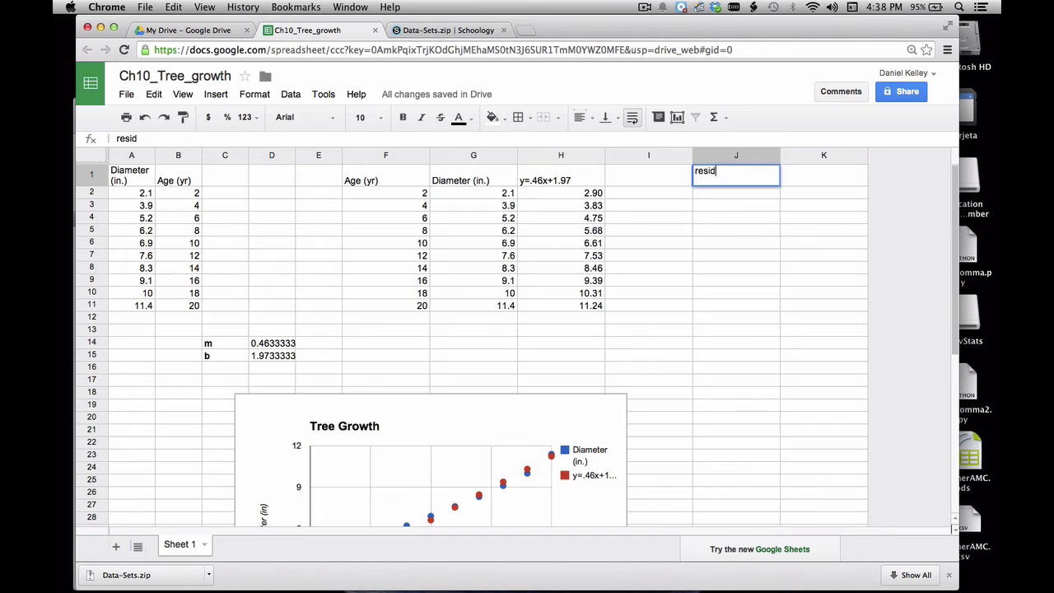
{"action": "type", "text": "i=obs-pred"}
{"action": "key", "text": "Return"}
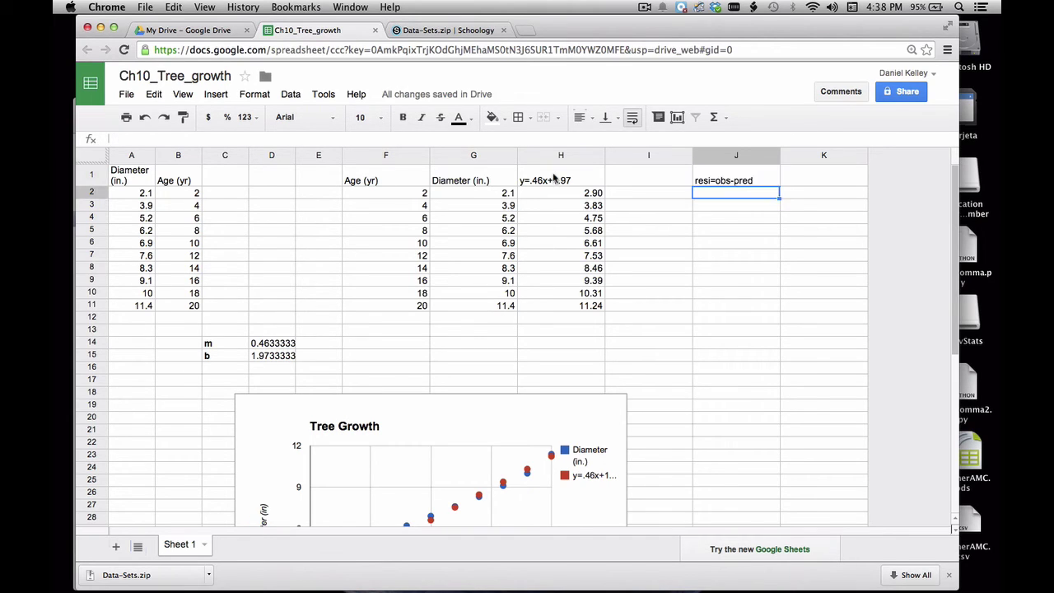
{"action": "double_click", "coordinate": [701, 184]}
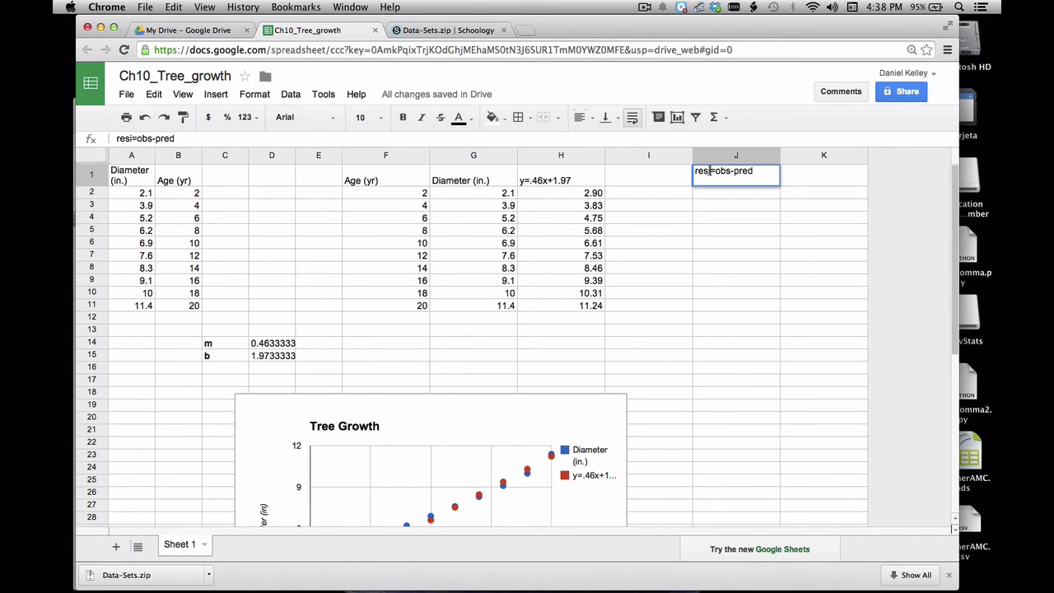
{"action": "left_click", "coordinate": [710, 170]}
{"action": "key", "text": "BackSpace"}
{"action": "key", "text": "Return"}
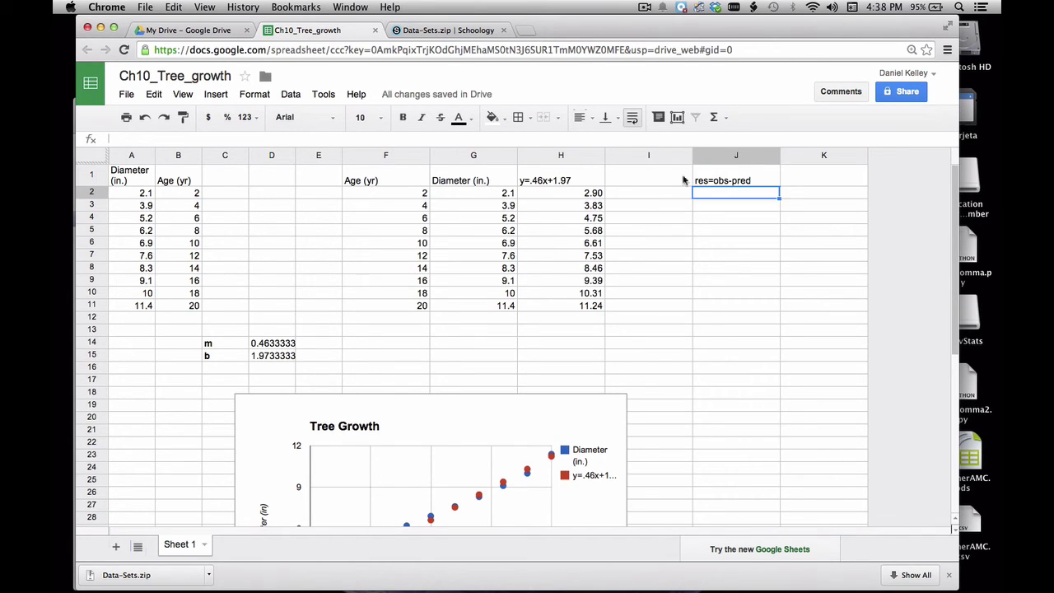
Step: Enter the residual formula =G2-H2 in J2
{"action": "left_click", "coordinate": [488, 221]}
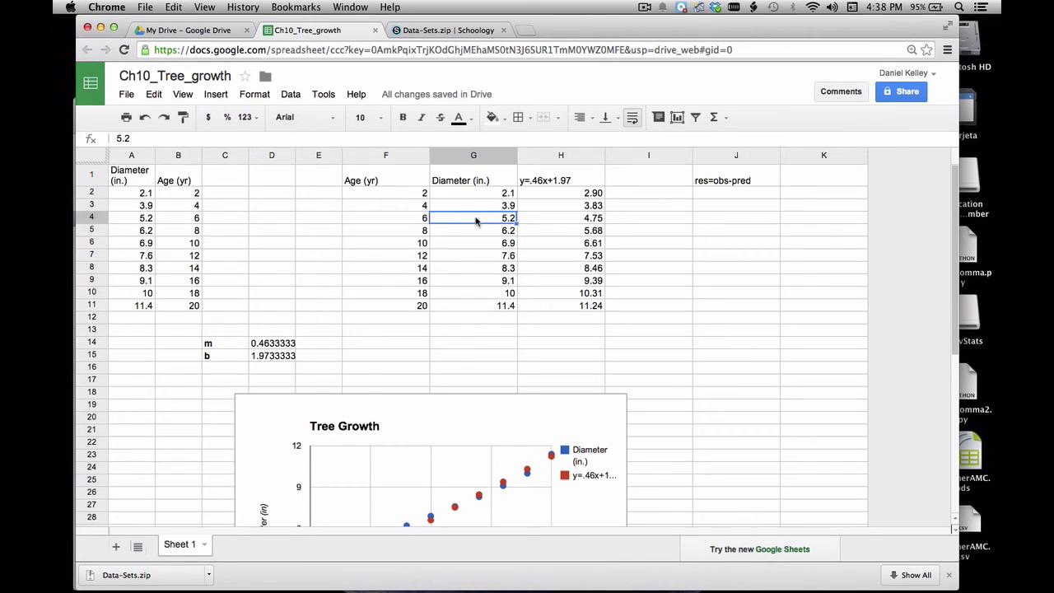
{"action": "left_click", "coordinate": [566, 220]}
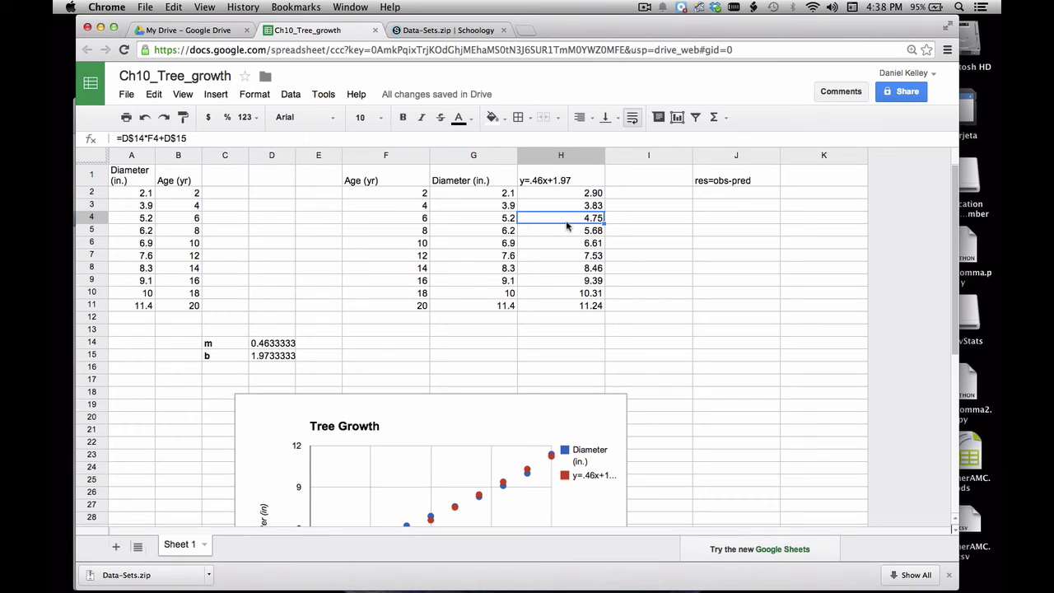
{"action": "left_click", "coordinate": [716, 193]}
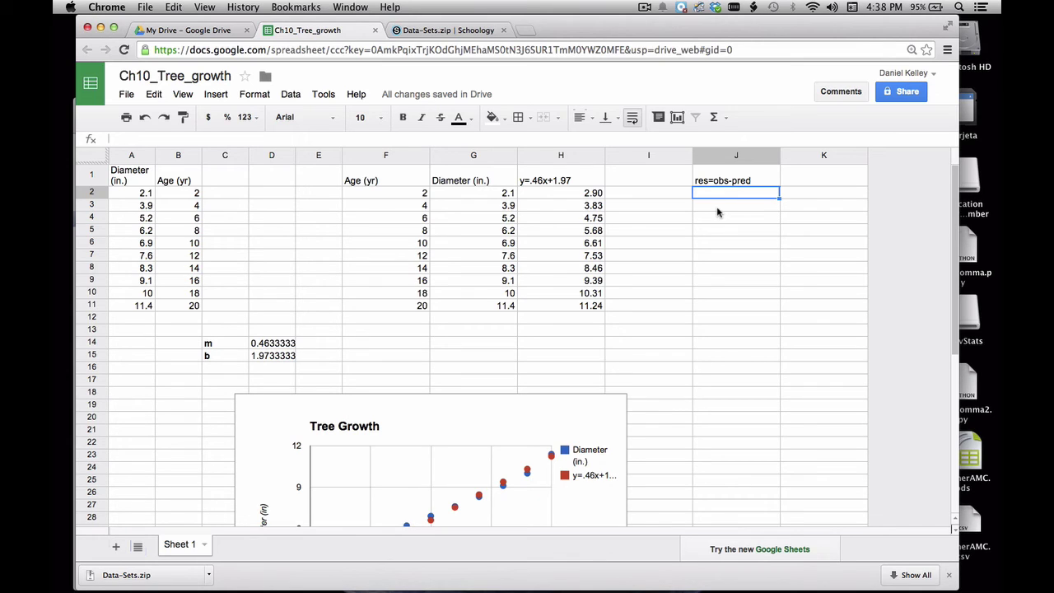
{"action": "type", "text": "="}
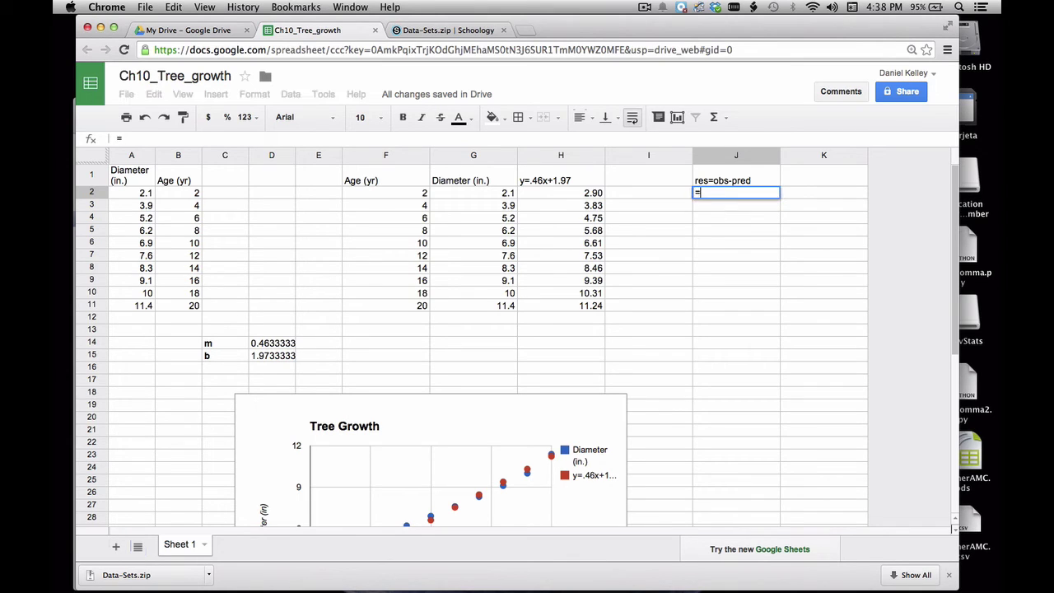
{"action": "left_click", "coordinate": [469, 194]}
{"action": "type", "text": "-"}
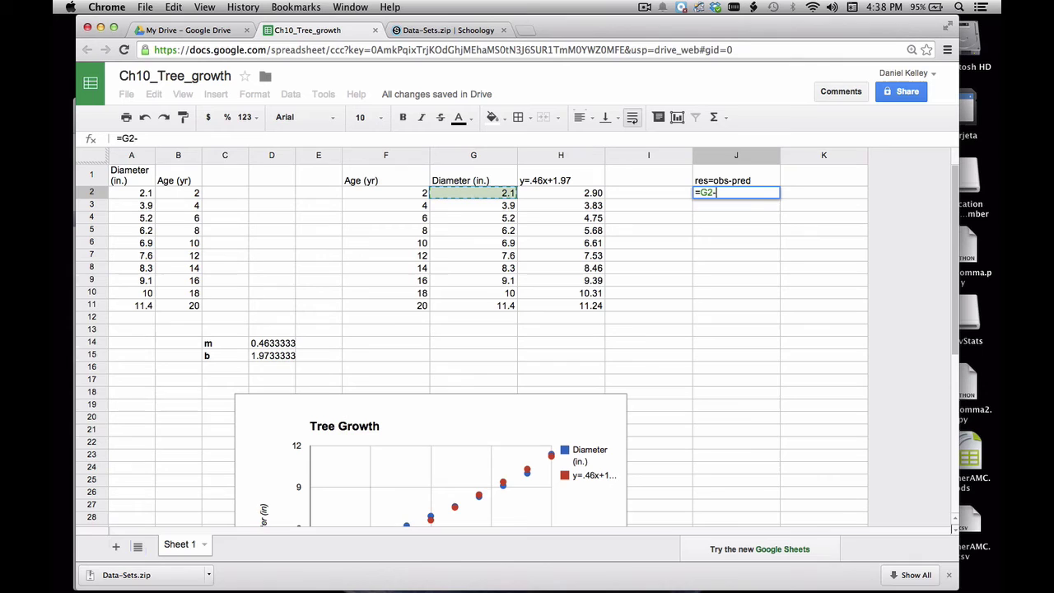
{"action": "left_click", "coordinate": [556, 194]}
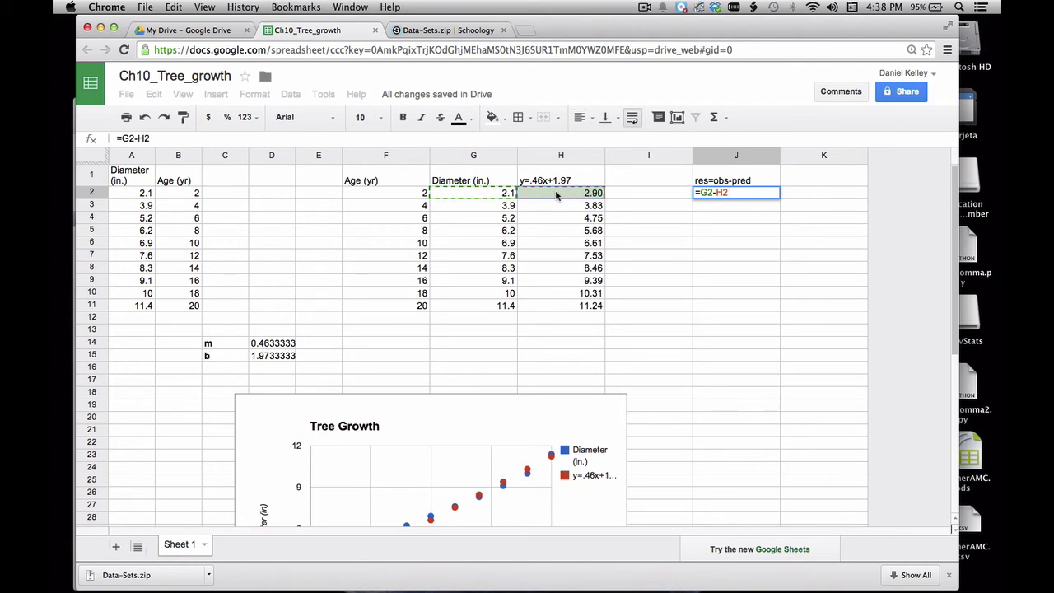
{"action": "key", "text": "Return"}
Step: Fill the residual formula down to J11 and format it with 2 decimals
{"action": "left_click", "coordinate": [763, 196]}
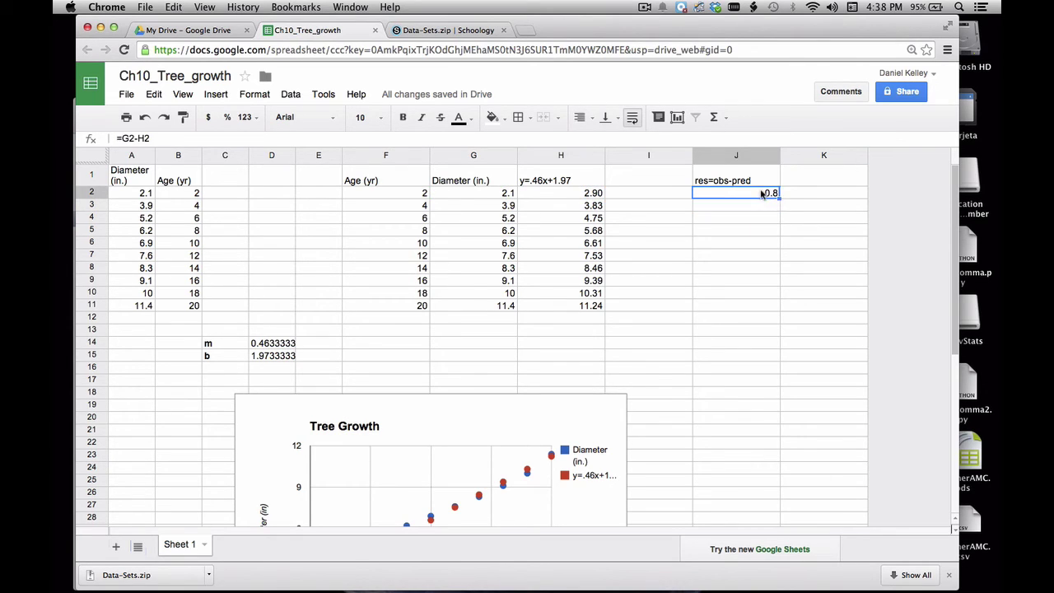
{"action": "left_click_drag", "start_coordinate": [780, 290], "coordinate": [780, 306]}
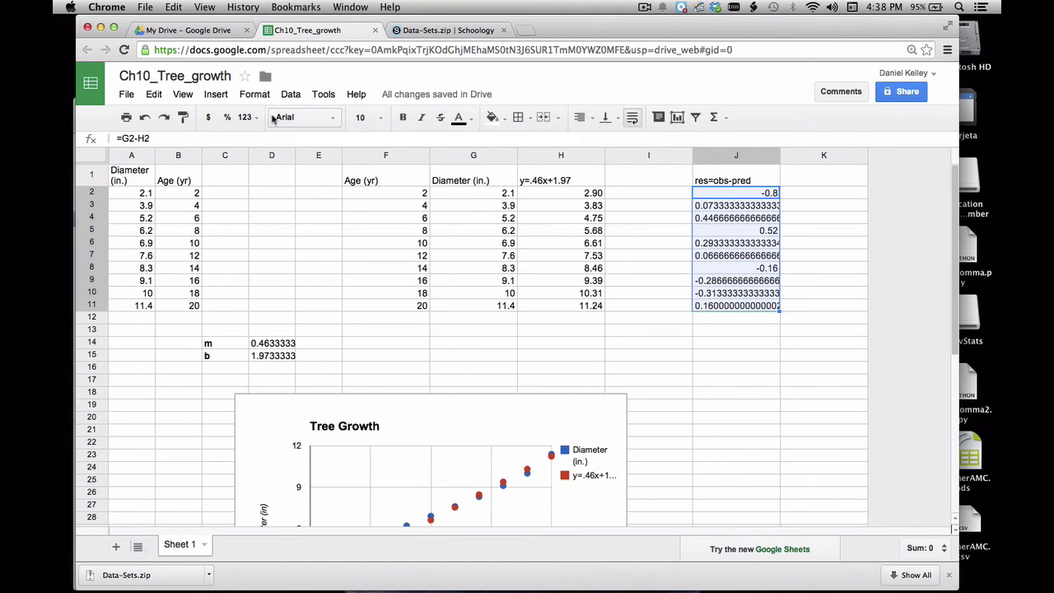
{"action": "left_click", "coordinate": [257, 119]}
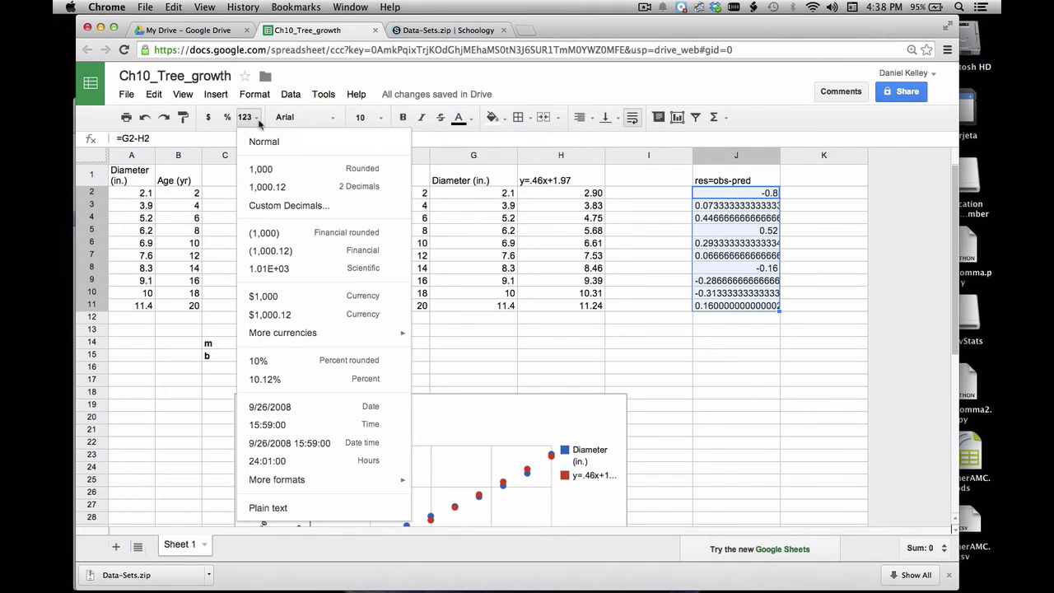
{"action": "left_click", "coordinate": [274, 191]}
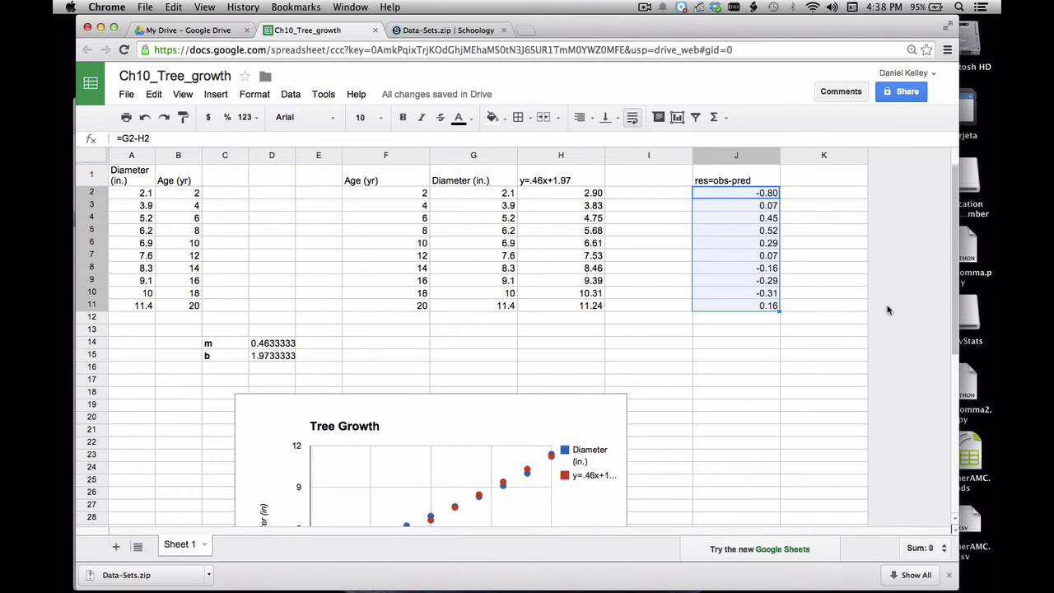
{"action": "left_click", "coordinate": [805, 254]}
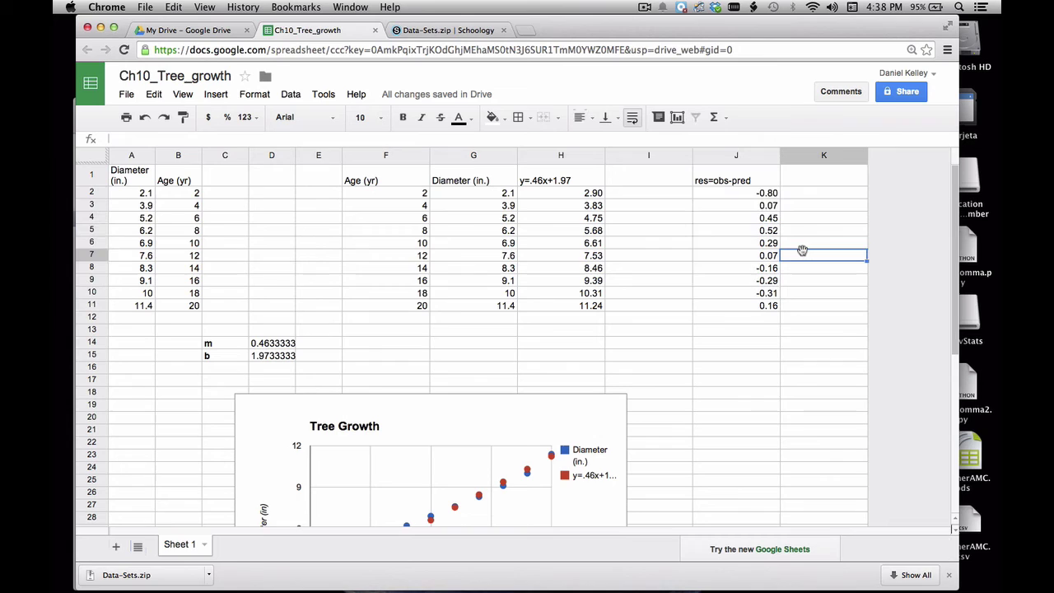
Step: Move the residual column J1:J11 over to column K
{"action": "left_click", "coordinate": [738, 183]}
{"action": "left_click", "coordinate": [739, 298], "text": "shift"}
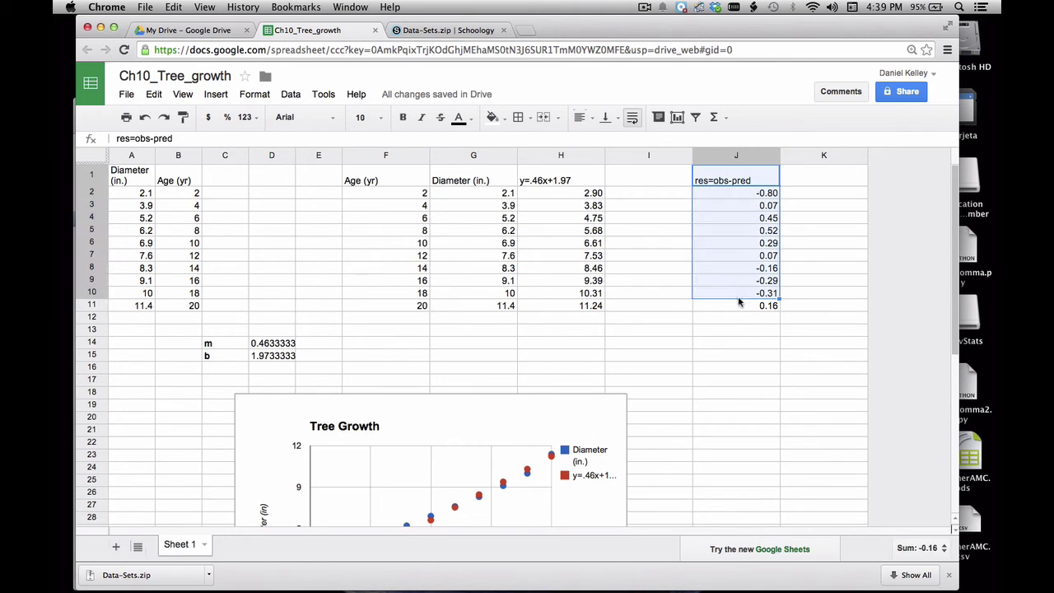
{"action": "left_click", "coordinate": [740, 306], "text": "shift"}
{"action": "left_click_drag", "start_coordinate": [770, 180], "coordinate": [817, 180]}
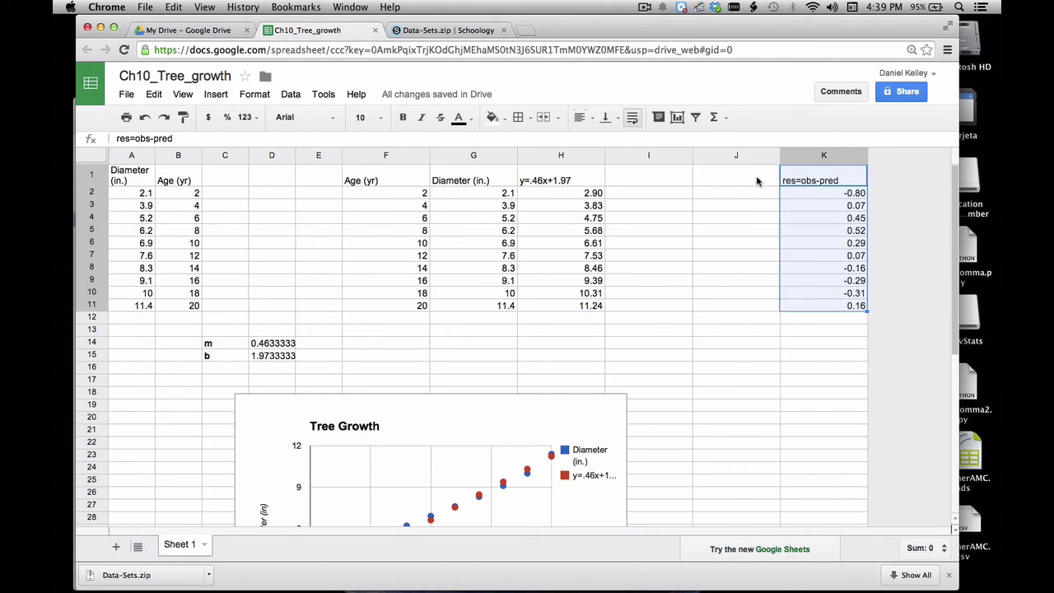
Step: Copy the ages F1:F11 into column J and select J1:K11
{"action": "left_click", "coordinate": [758, 181]}
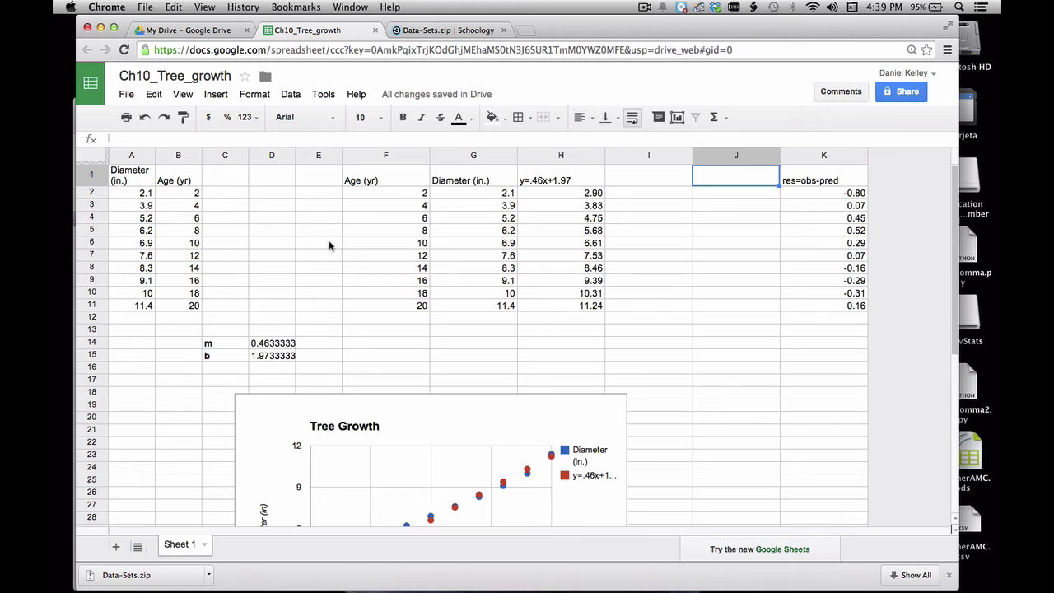
{"action": "left_click", "coordinate": [379, 180]}
{"action": "left_click", "coordinate": [395, 306], "text": "shift"}
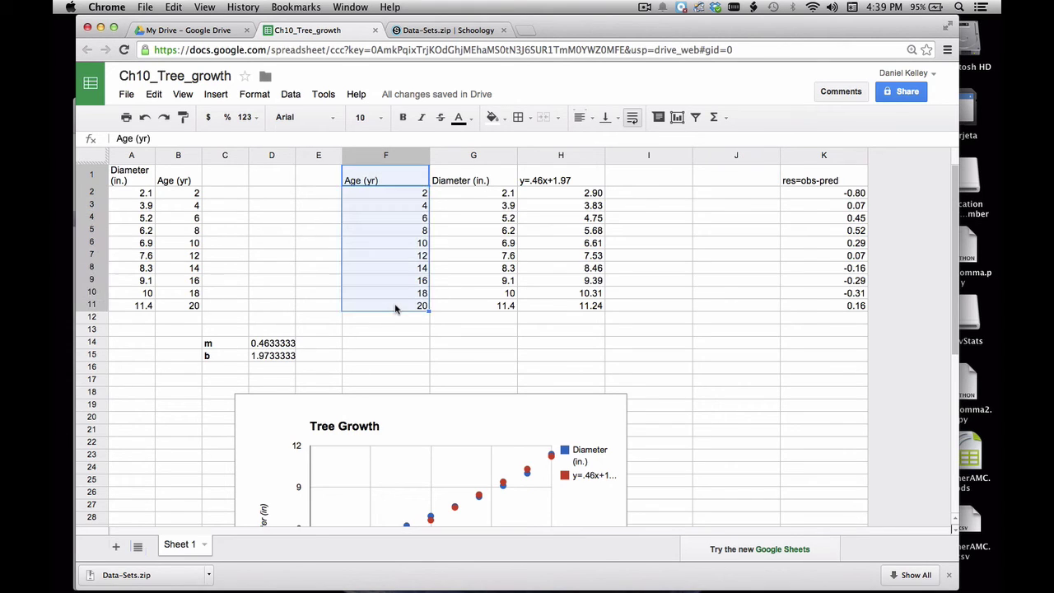
{"action": "key", "text": "ctrl+c"}
{"action": "left_click", "coordinate": [730, 182]}
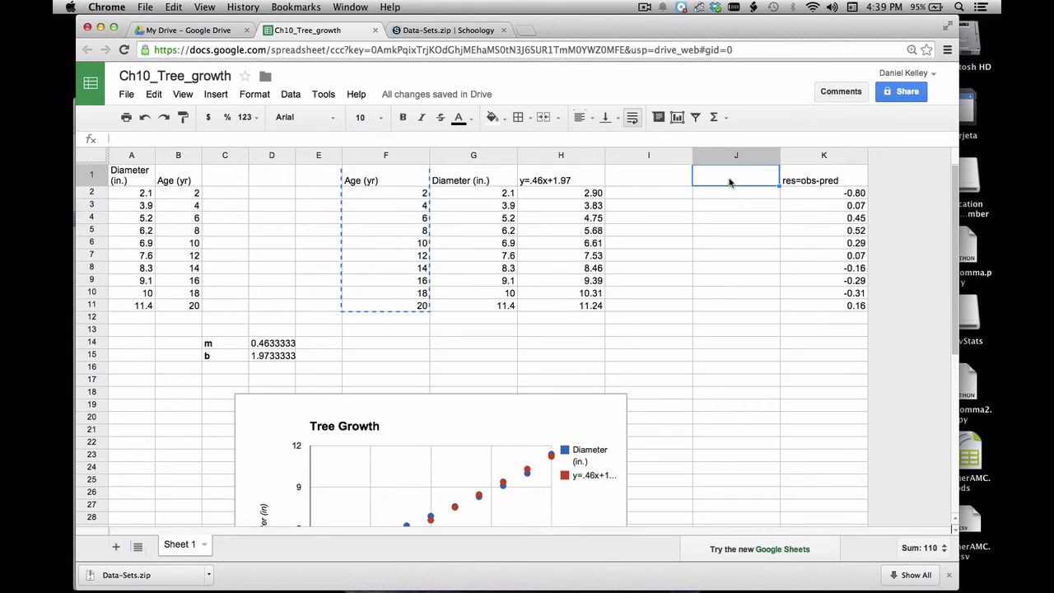
{"action": "key", "text": "ctrl+v"}
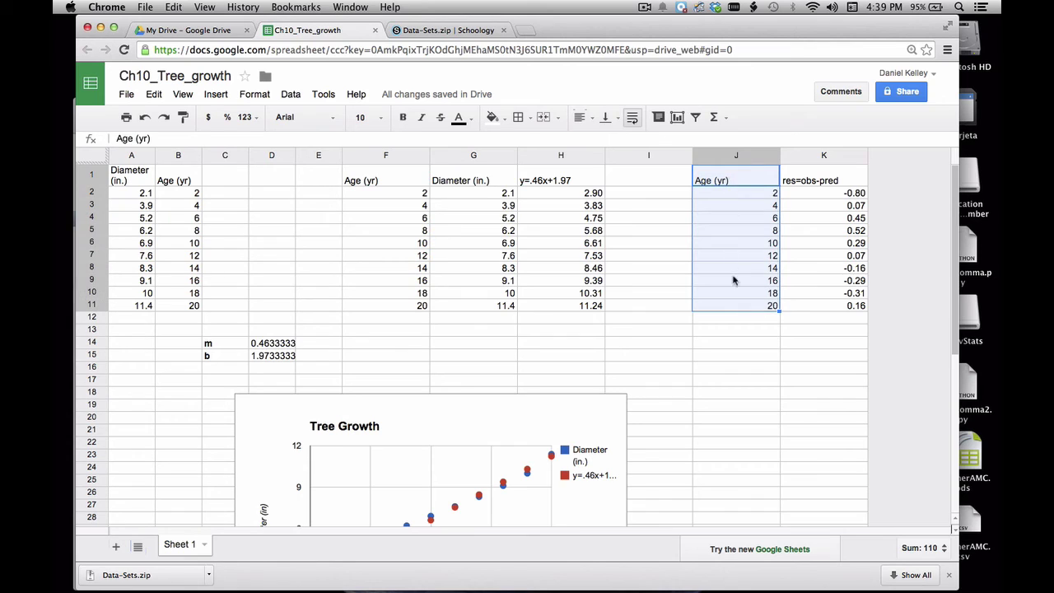
{"action": "left_click", "coordinate": [850, 309], "text": "shift"}
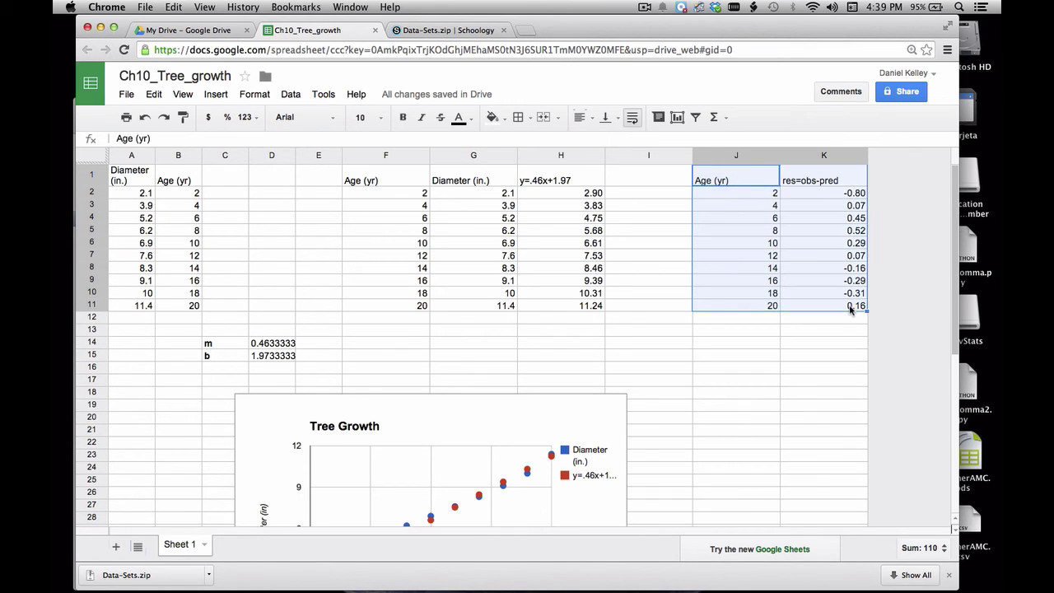
Step: Insert a basic scatter chart of the ages and residuals in J1:K11
{"action": "left_click", "coordinate": [676, 119]}
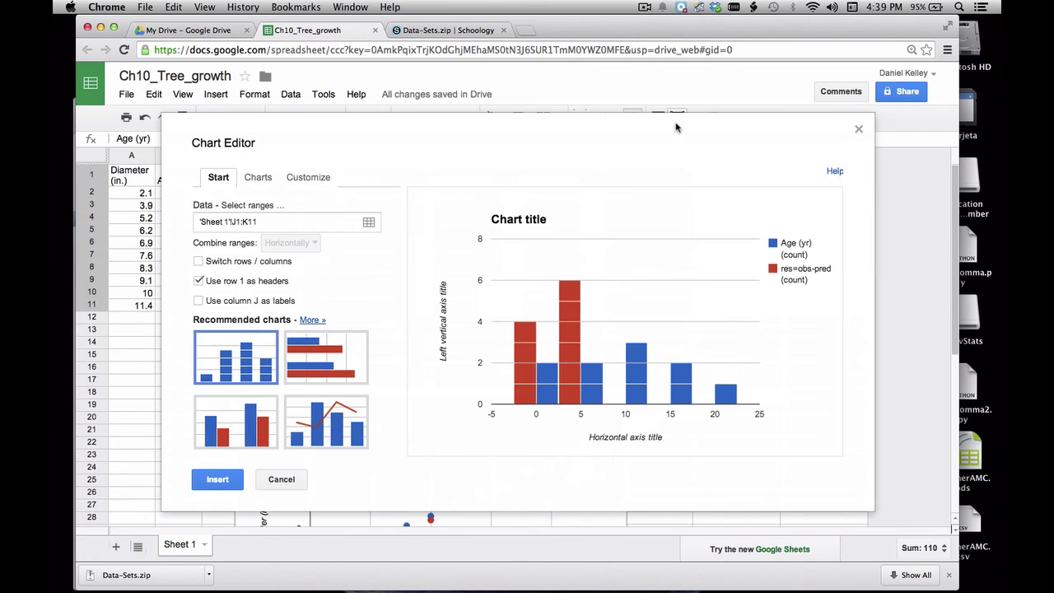
{"action": "left_click", "coordinate": [257, 182]}
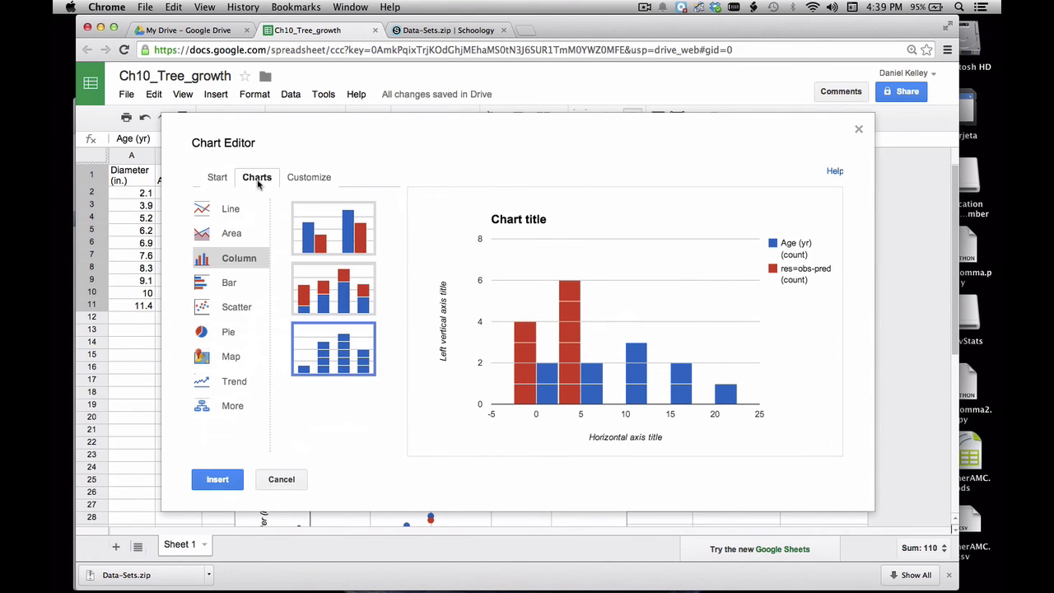
{"action": "left_click", "coordinate": [236, 306]}
{"action": "left_click", "coordinate": [341, 221]}
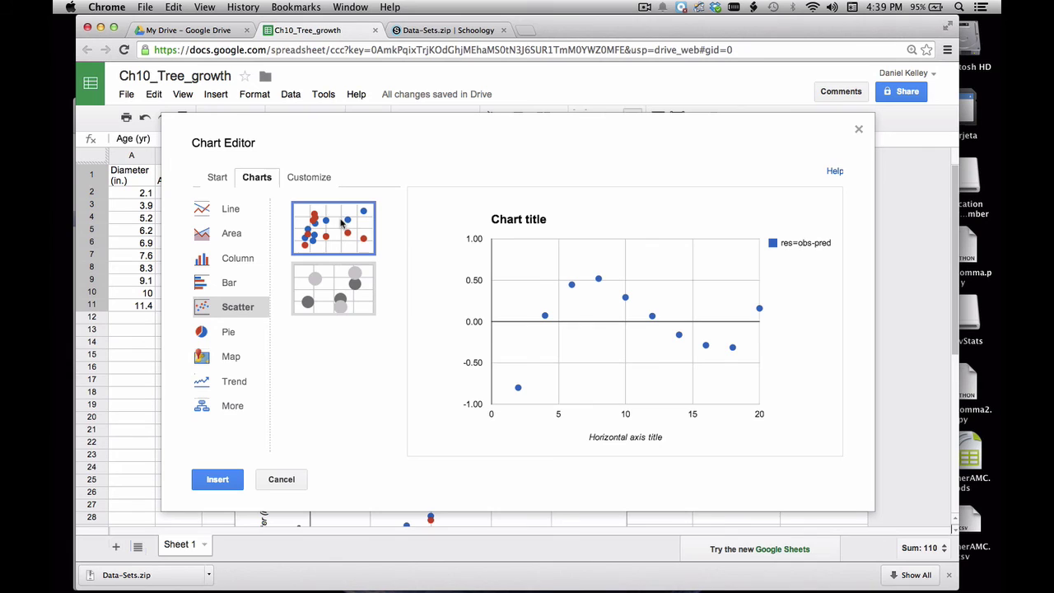
{"action": "left_click", "coordinate": [216, 479]}
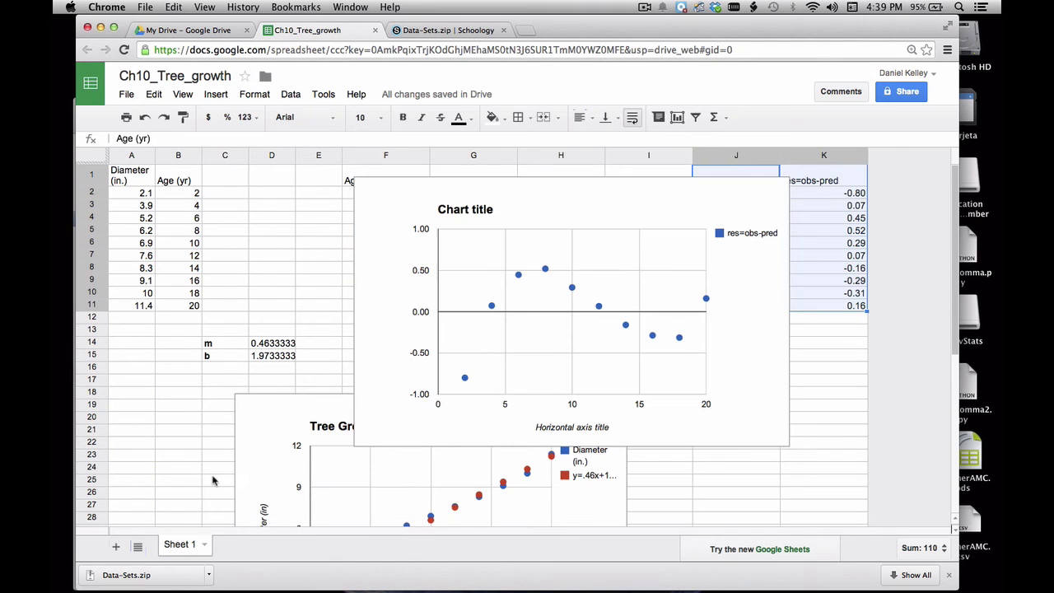
Step: Title the new chart Residual Plot
{"action": "left_click", "coordinate": [462, 204]}
{"action": "left_click", "coordinate": [466, 224]}
{"action": "type", "text": "Res"}
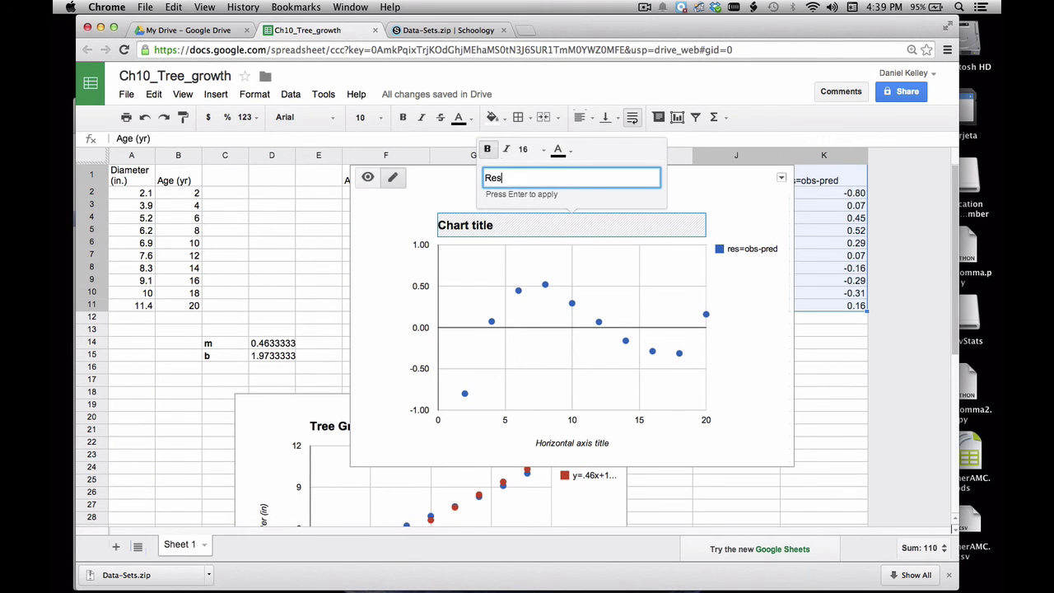
{"action": "type", "text": "idual Plot"}
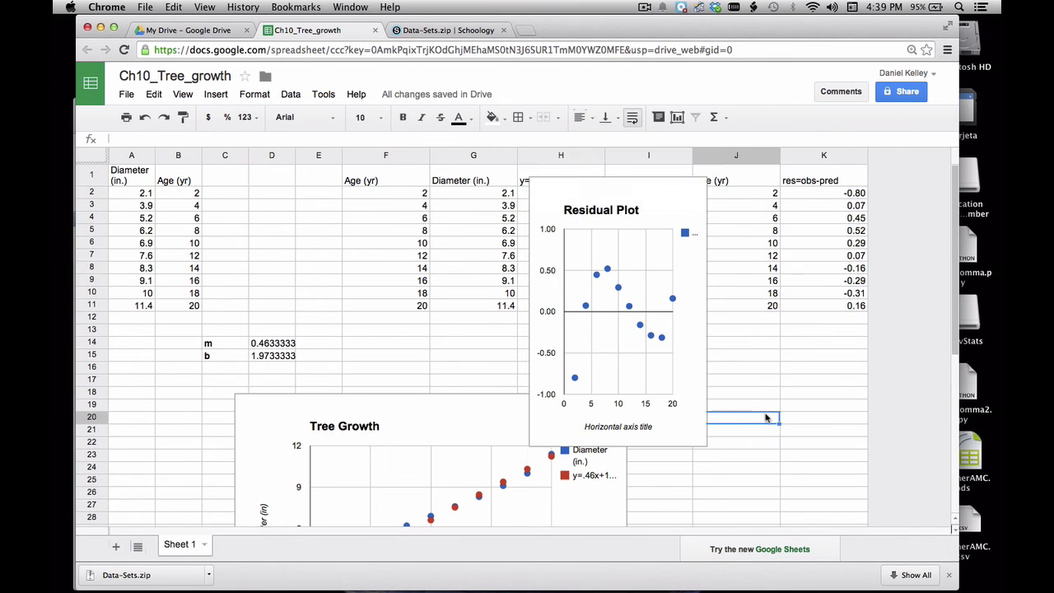
Step: Move the Residual Plot chart beside the residual values in columns J–K
{"action": "scroll", "coordinate": [425, 451], "scroll_direction": "down", "scroll_amount": 3}
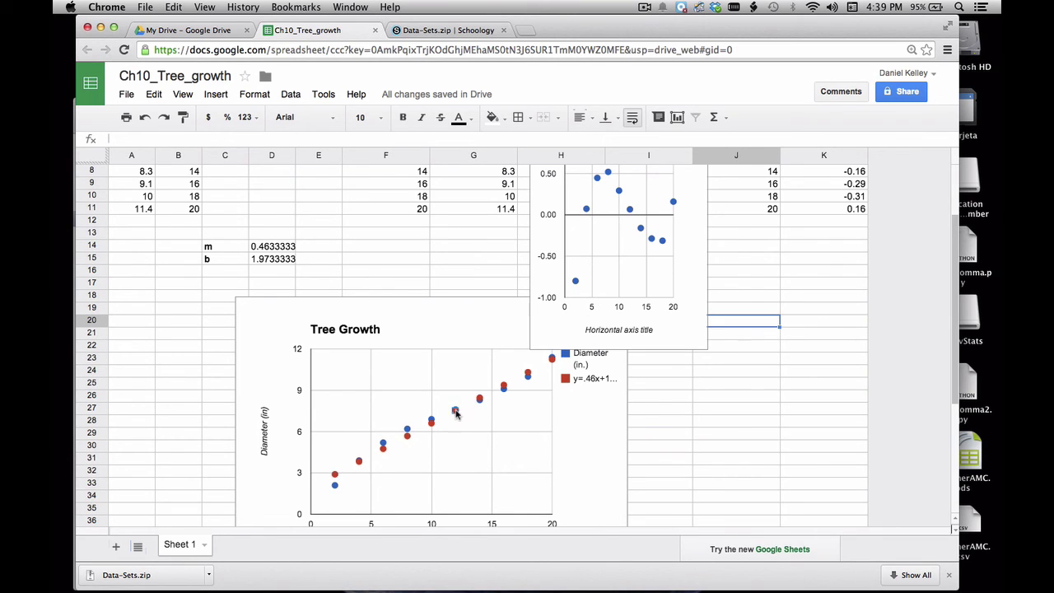
{"action": "left_click", "coordinate": [634, 286]}
{"action": "scroll", "coordinate": [635, 284], "scroll_direction": "up", "scroll_amount": 3}
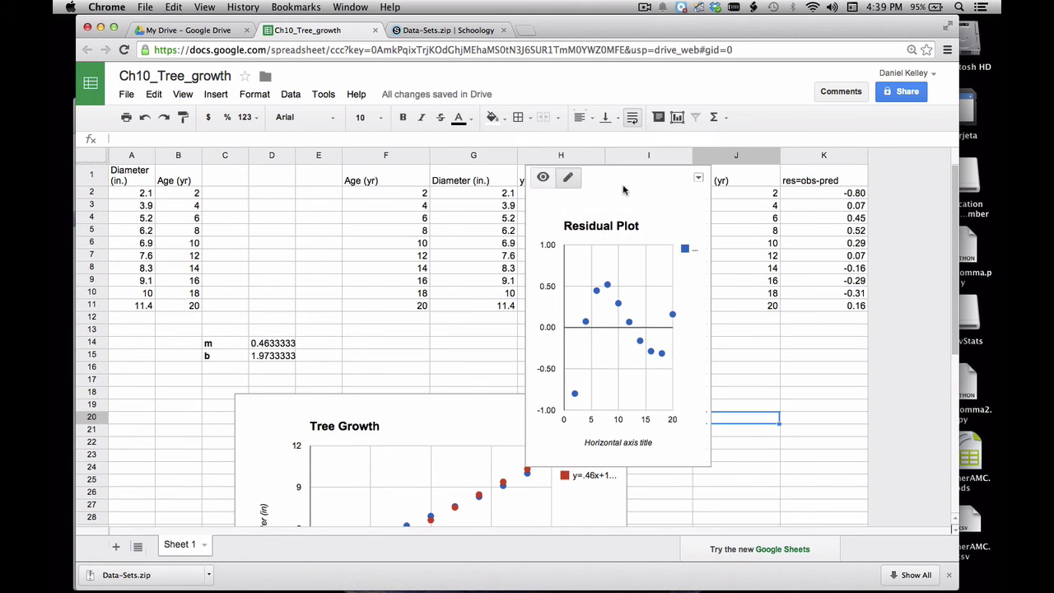
{"action": "left_click_drag", "start_coordinate": [621, 171], "coordinate": [748, 283]}
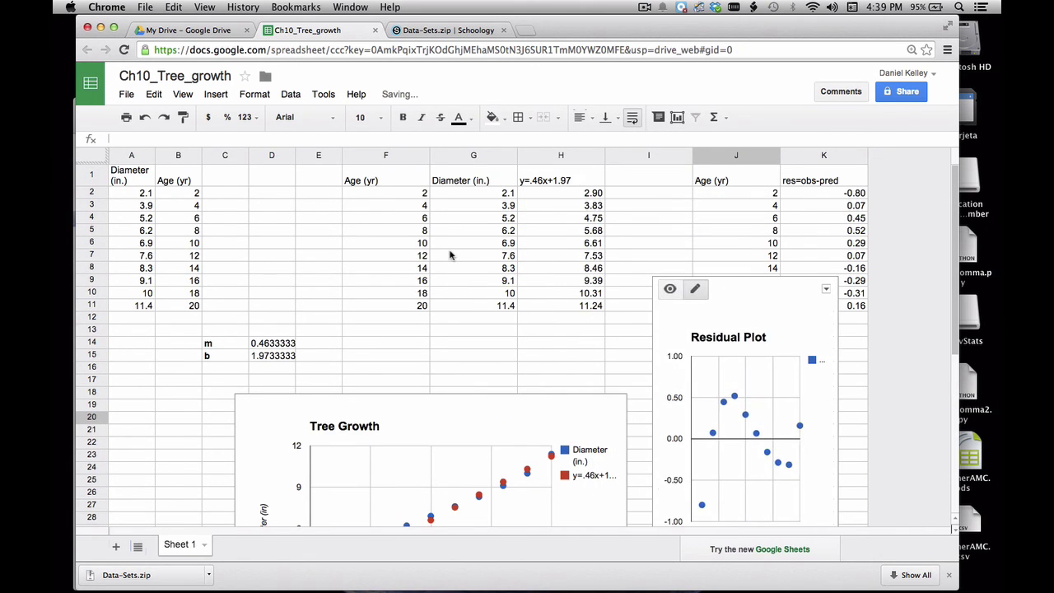
Step: Review the row 7 age, diameter and prediction values and the chart's title
{"action": "left_click", "coordinate": [424, 258]}
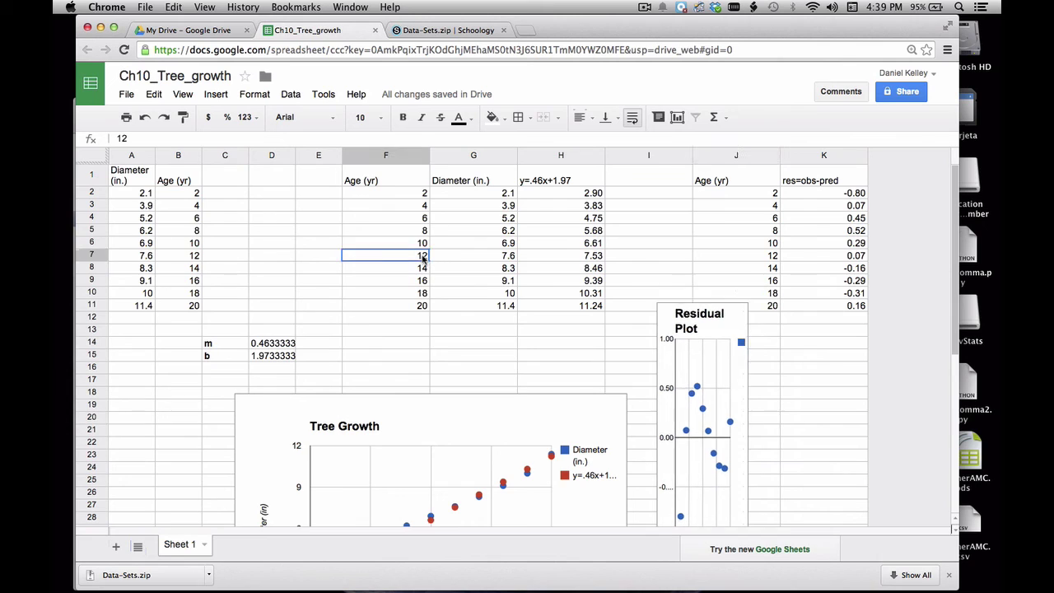
{"action": "left_click", "coordinate": [505, 259]}
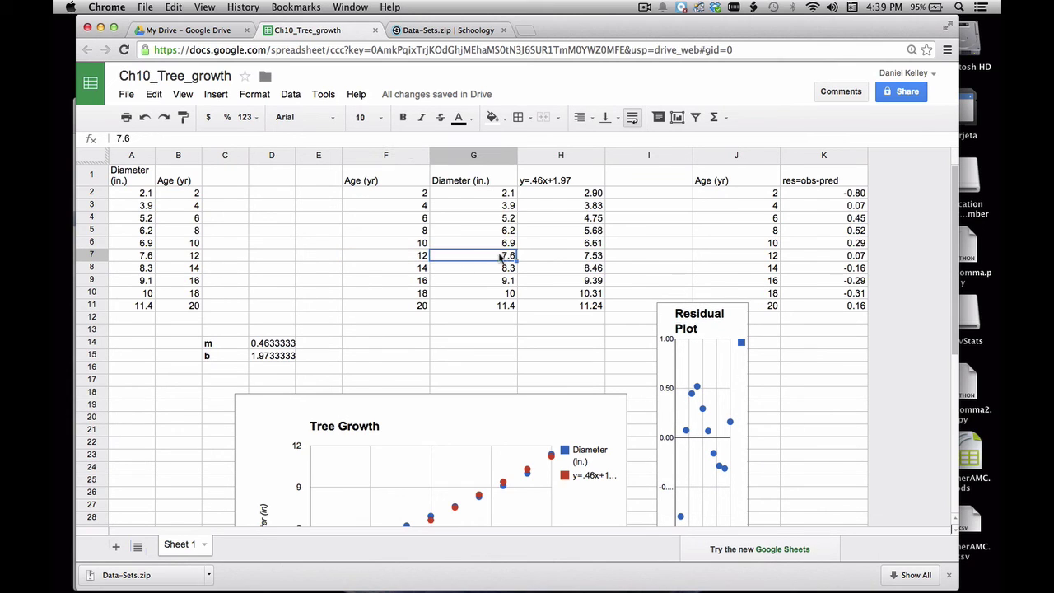
{"action": "left_click", "coordinate": [591, 259]}
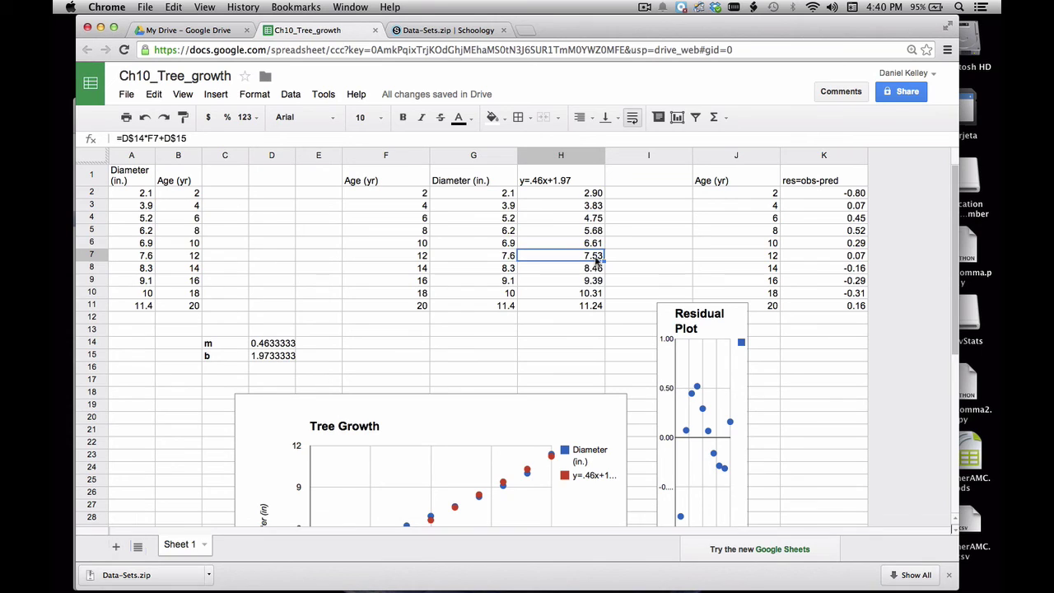
{"action": "left_click", "coordinate": [699, 318]}
{"action": "left_click", "coordinate": [739, 327]}
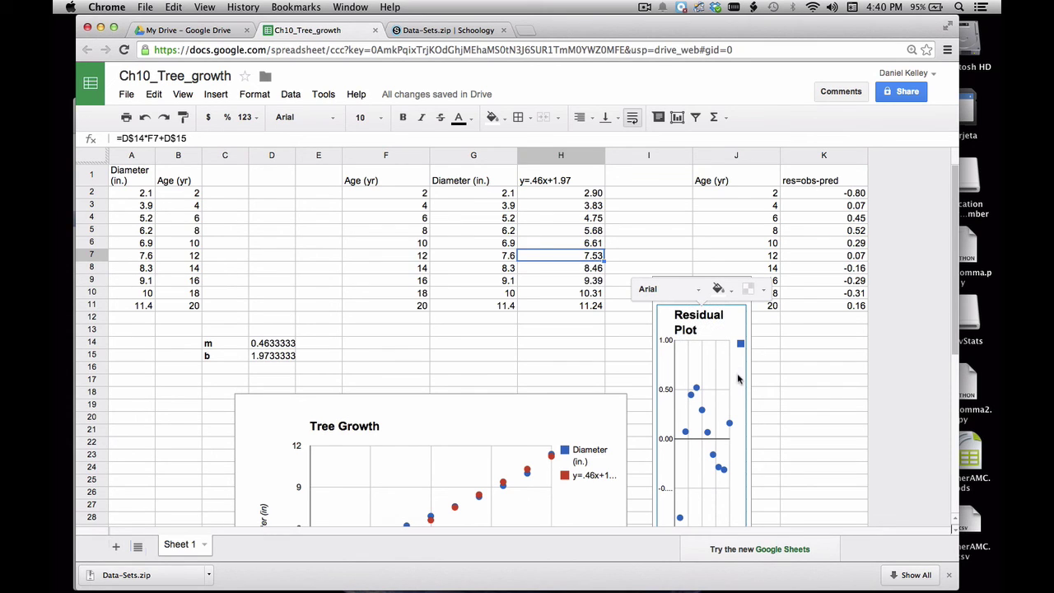
{"action": "left_click", "coordinate": [792, 384]}
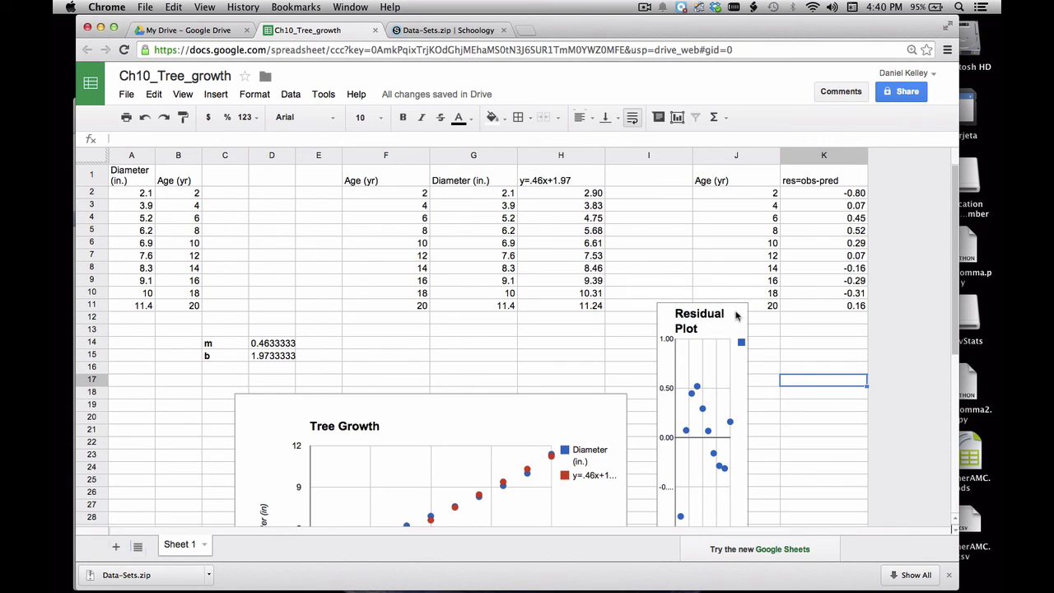
{"action": "mouse_move", "coordinate": [723, 293]}
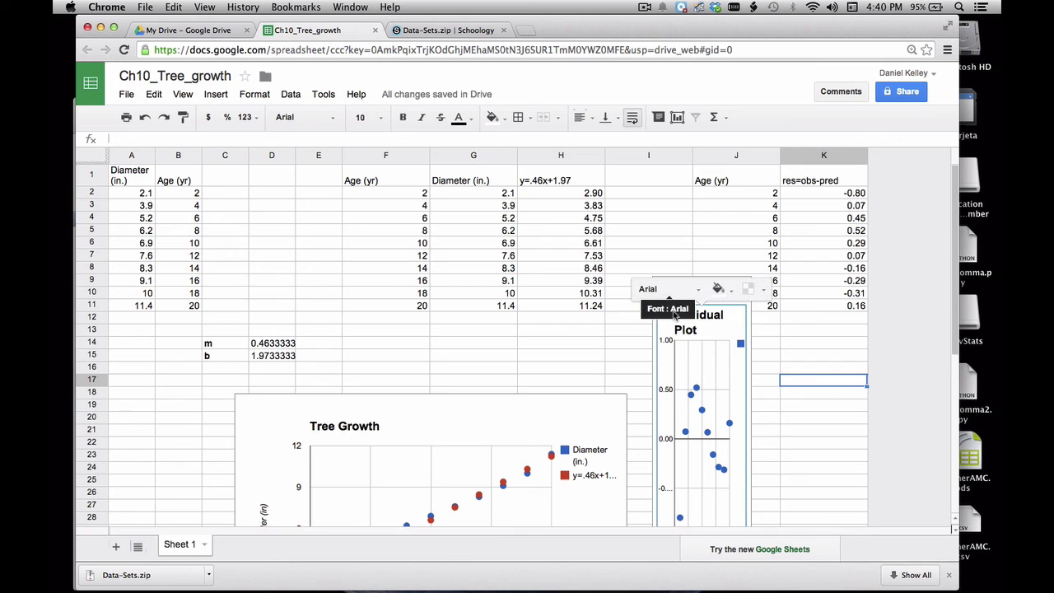
Step: Resize the Residual Plot by pulling its left edge out and its right side in
{"action": "left_click_drag", "start_coordinate": [655, 315], "coordinate": [297, 294]}
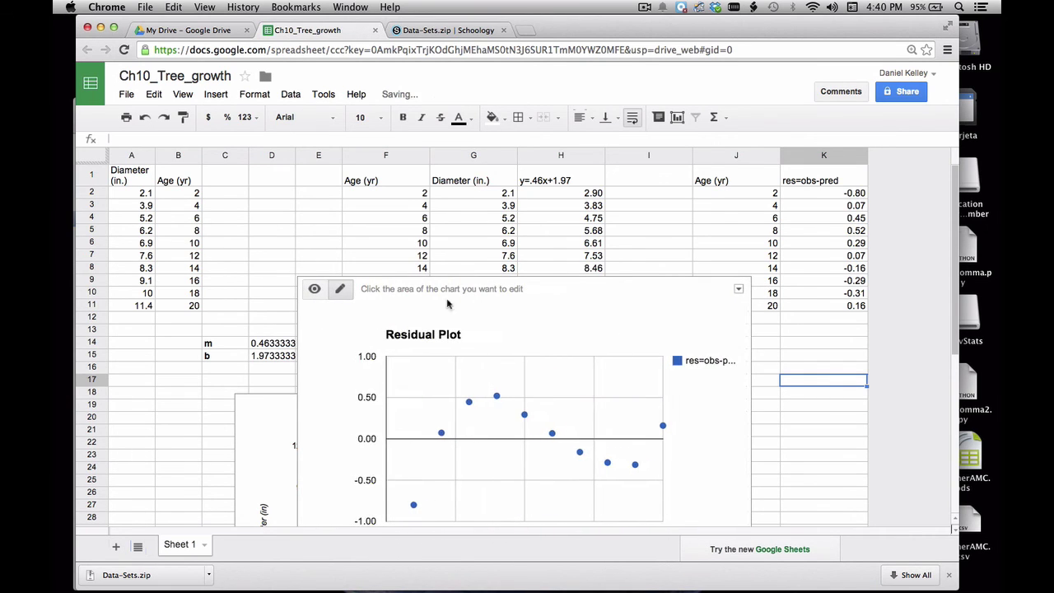
{"action": "left_click_drag", "start_coordinate": [748, 371], "coordinate": [631, 371]}
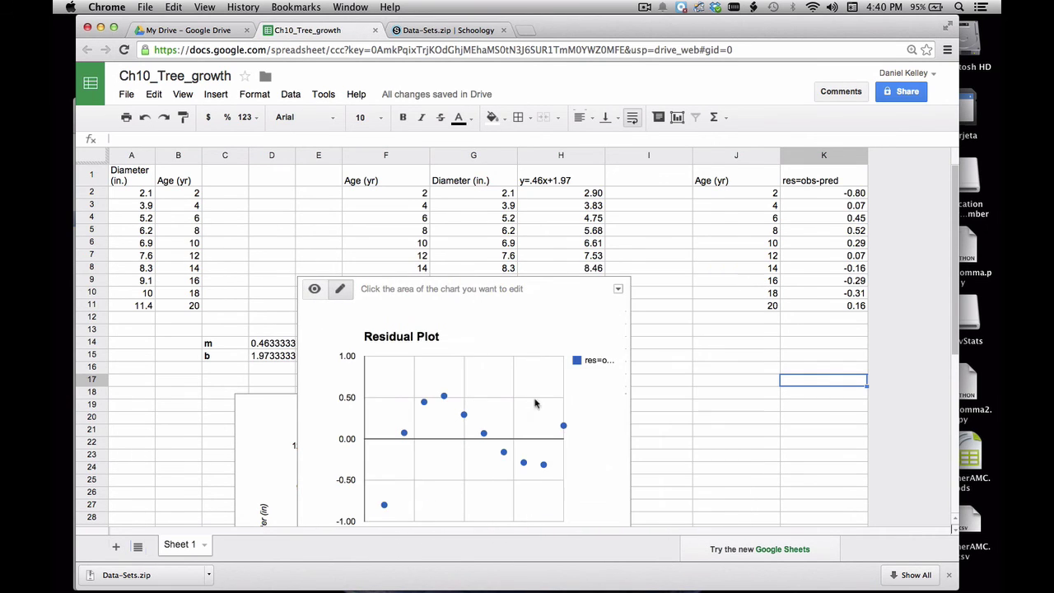
{"action": "left_click", "coordinate": [483, 435]}
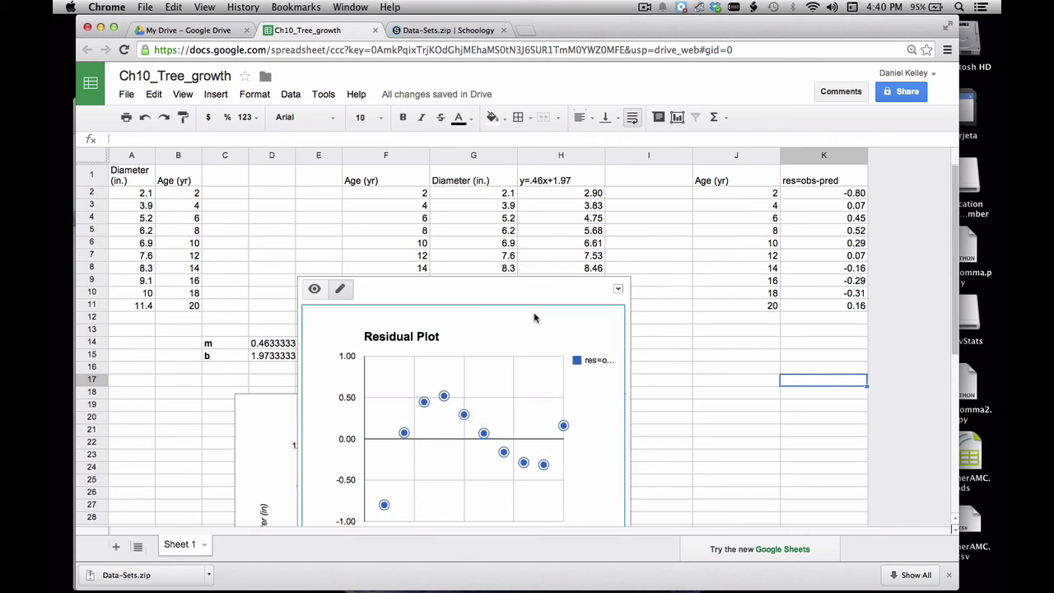
Step: Move the Residual Plot up and right over columns H–J, clear of the Tree Growth chart
{"action": "left_click_drag", "start_coordinate": [569, 287], "coordinate": [555, 205]}
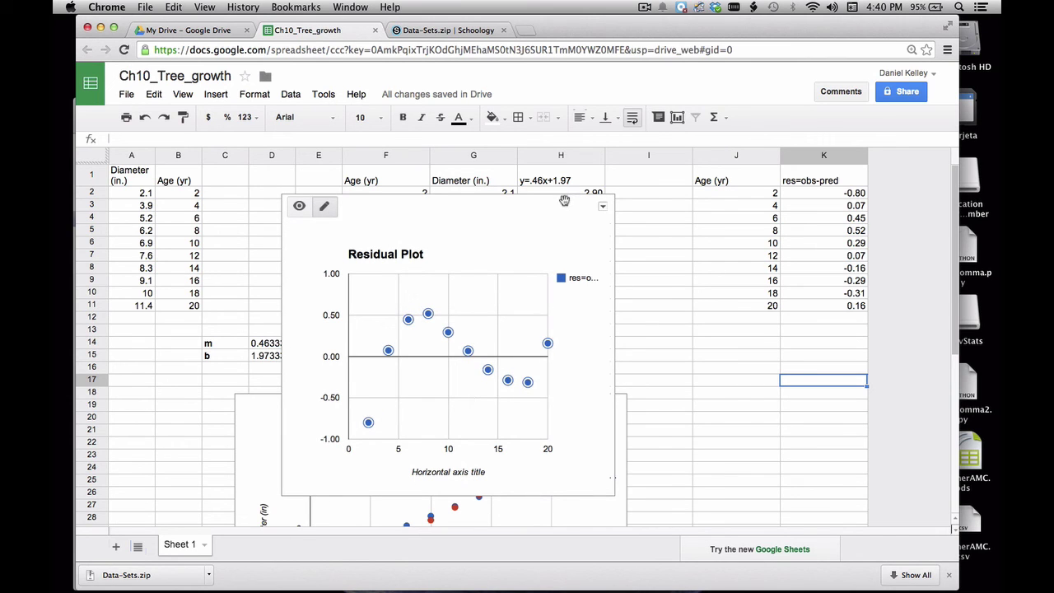
{"action": "left_click_drag", "start_coordinate": [565, 201], "coordinate": [818, 177]}
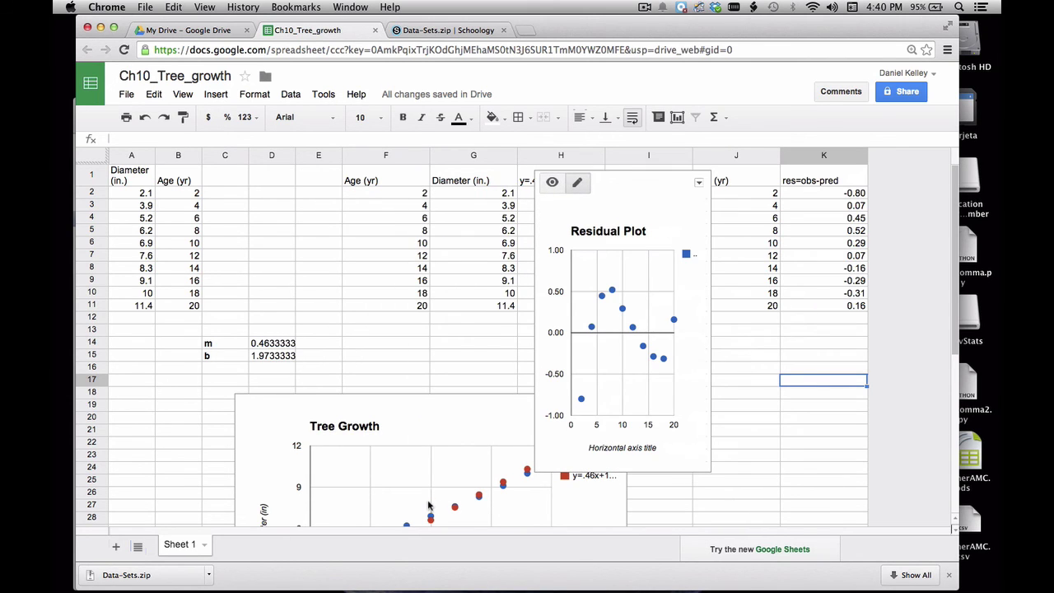
{"action": "left_click", "coordinate": [460, 441]}
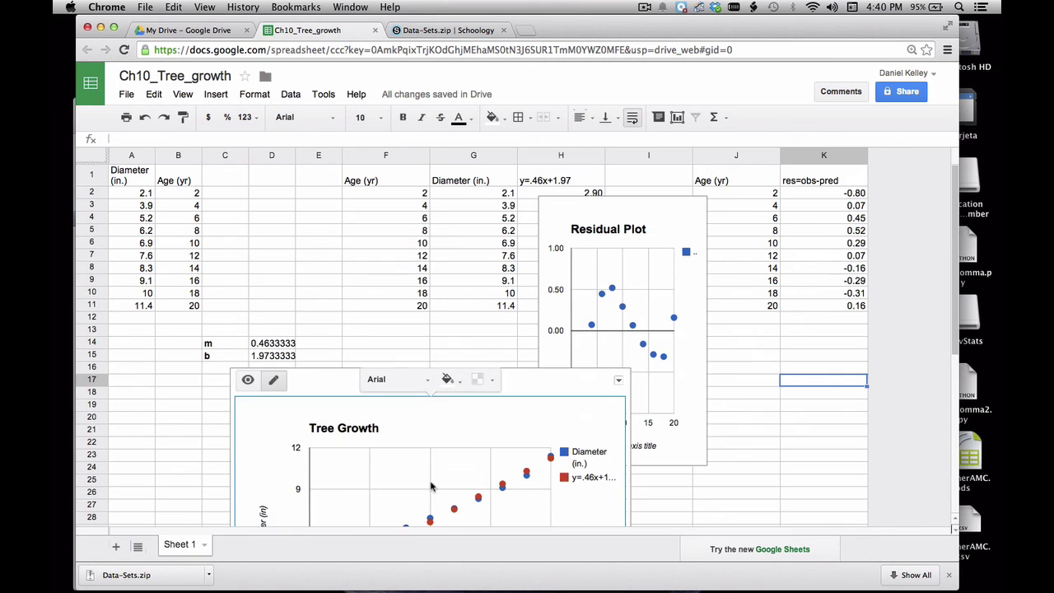
{"action": "scroll", "coordinate": [429, 487], "scroll_direction": "down", "scroll_amount": 1}
{"action": "scroll", "coordinate": [430, 486], "scroll_direction": "down", "scroll_amount": 2}
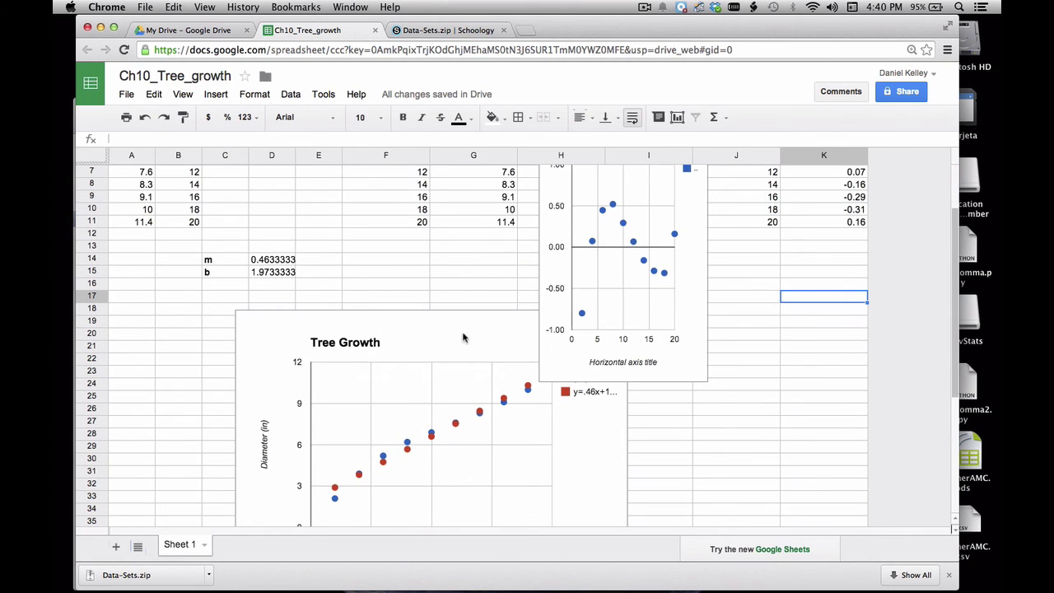
Step: Widen the Residual Plot to the right, undoing the first attempt and retrying
{"action": "left_click", "coordinate": [699, 300]}
{"action": "scroll", "coordinate": [701, 303], "scroll_direction": "up", "scroll_amount": 3}
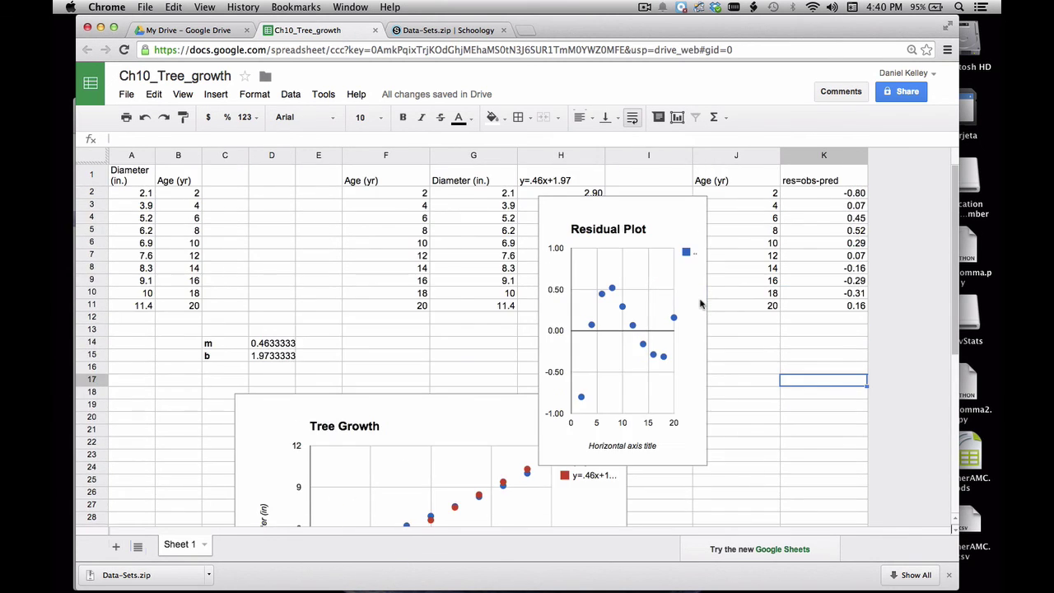
{"action": "left_click", "coordinate": [698, 305]}
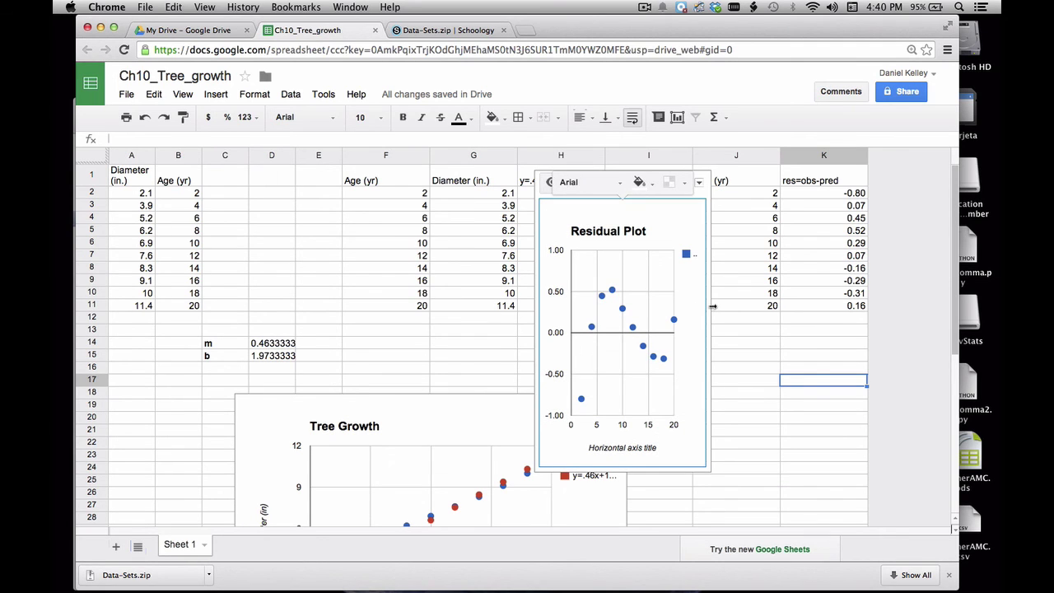
{"action": "left_click_drag", "start_coordinate": [706, 306], "coordinate": [859, 306]}
{"action": "key", "text": "ctrl+z"}
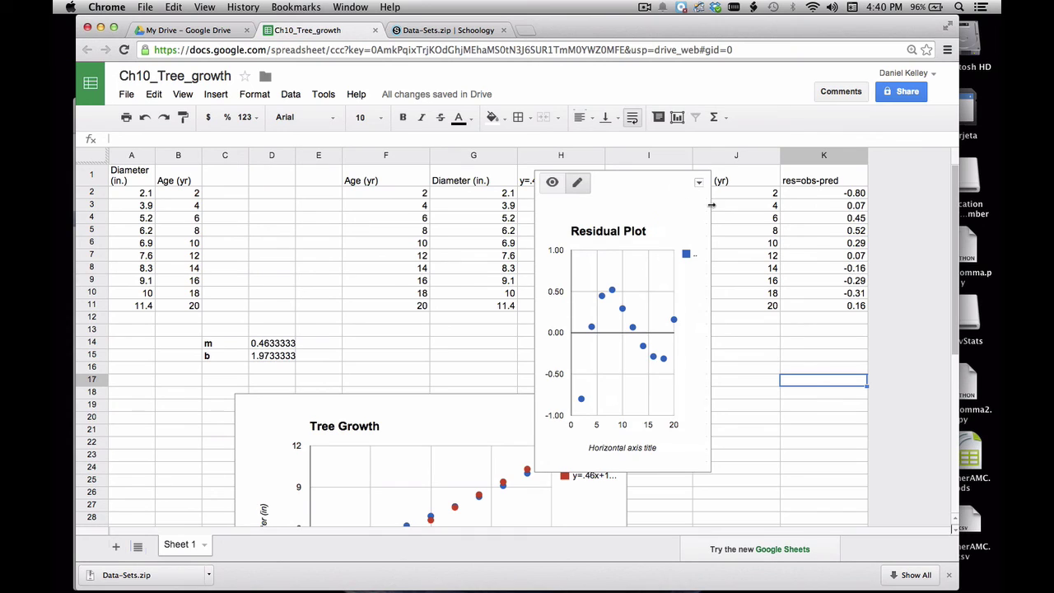
{"action": "left_click_drag", "start_coordinate": [711, 205], "coordinate": [812, 210]}
Step: Stretch the Residual Plot leftward across columns C–H and shift it down over the Tree Growth chart
{"action": "left_click", "coordinate": [550, 251]}
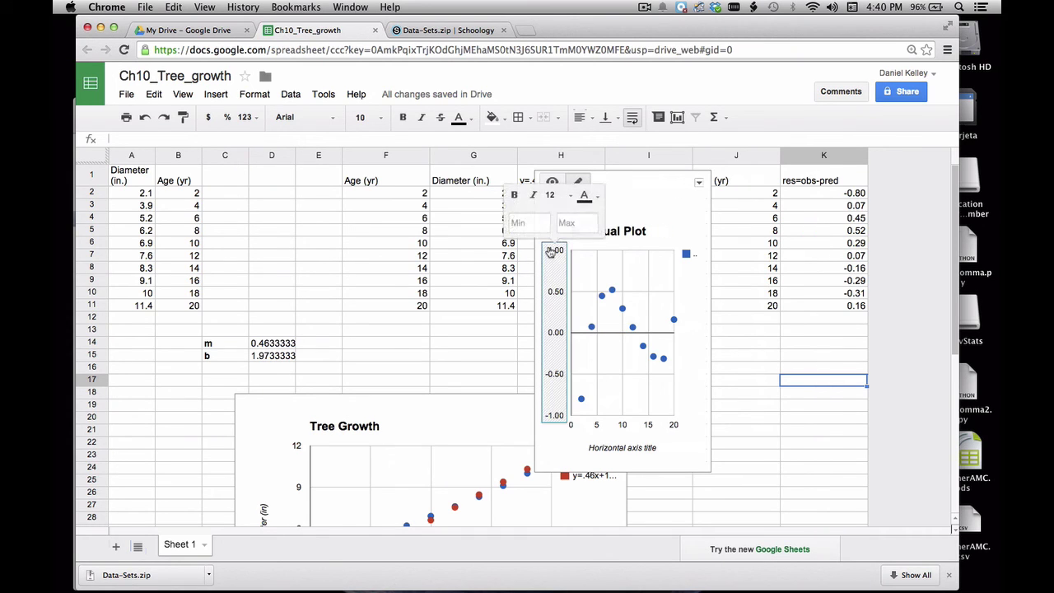
{"action": "left_click_drag", "start_coordinate": [533, 247], "coordinate": [243, 236]}
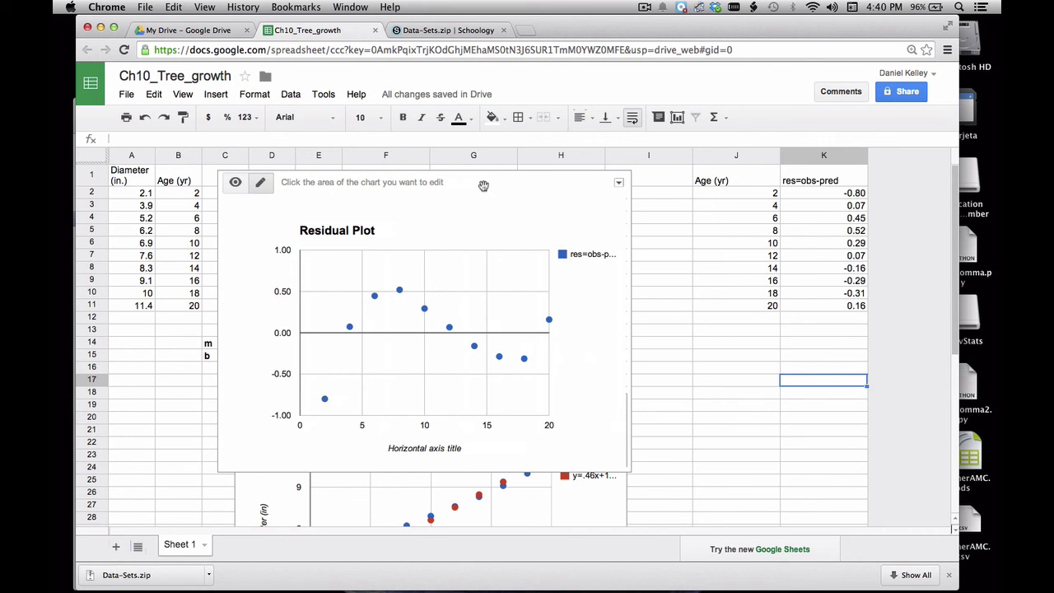
{"action": "left_click_drag", "start_coordinate": [482, 182], "coordinate": [516, 238]}
{"action": "scroll", "coordinate": [692, 334], "scroll_direction": "down", "scroll_amount": 5}
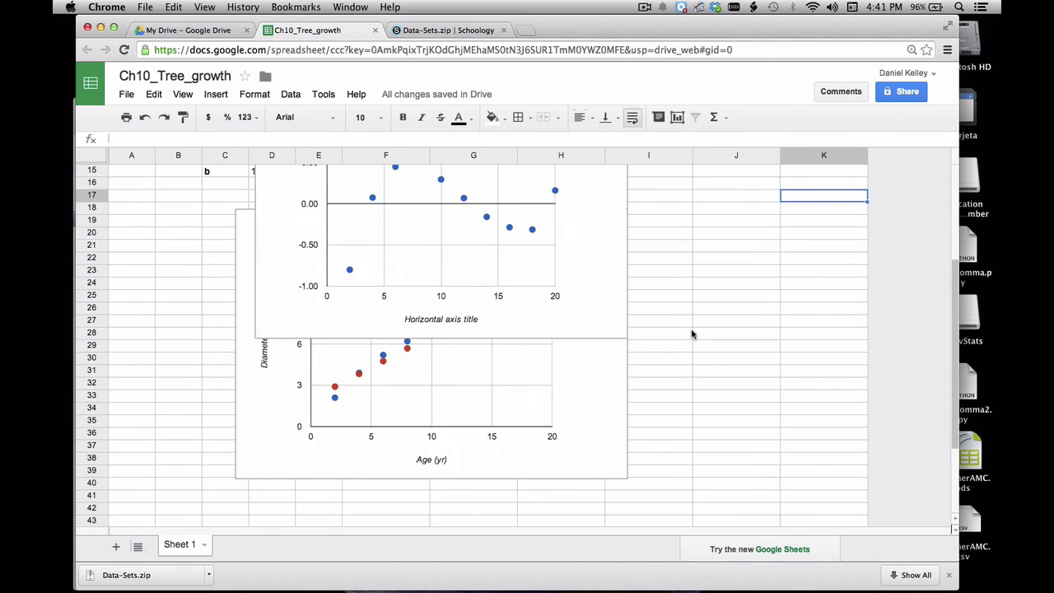
{"action": "scroll", "coordinate": [692, 333], "scroll_direction": "up", "scroll_amount": 4}
{"action": "left_click", "coordinate": [587, 231]}
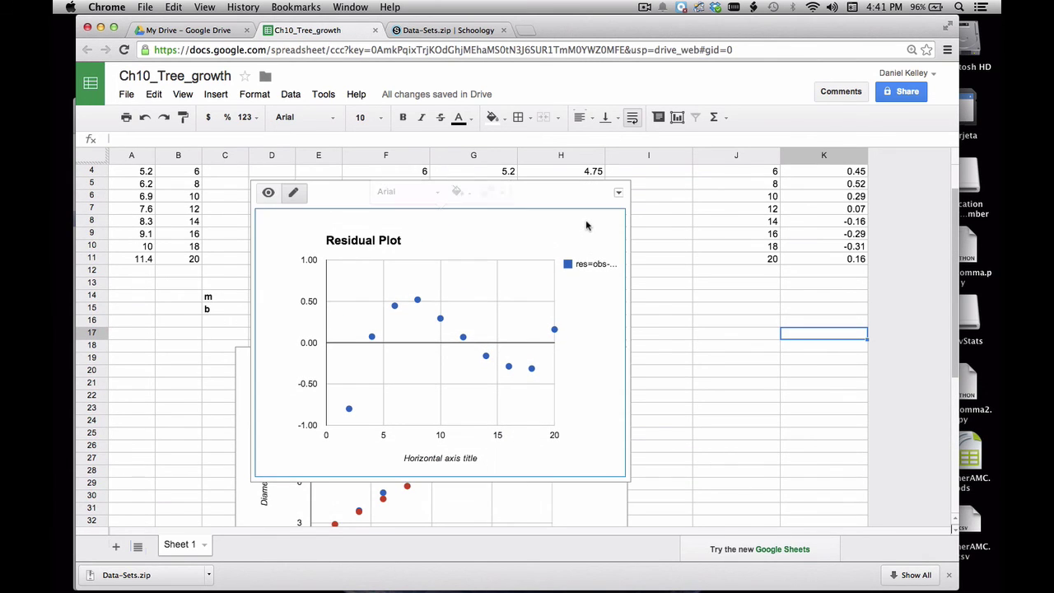